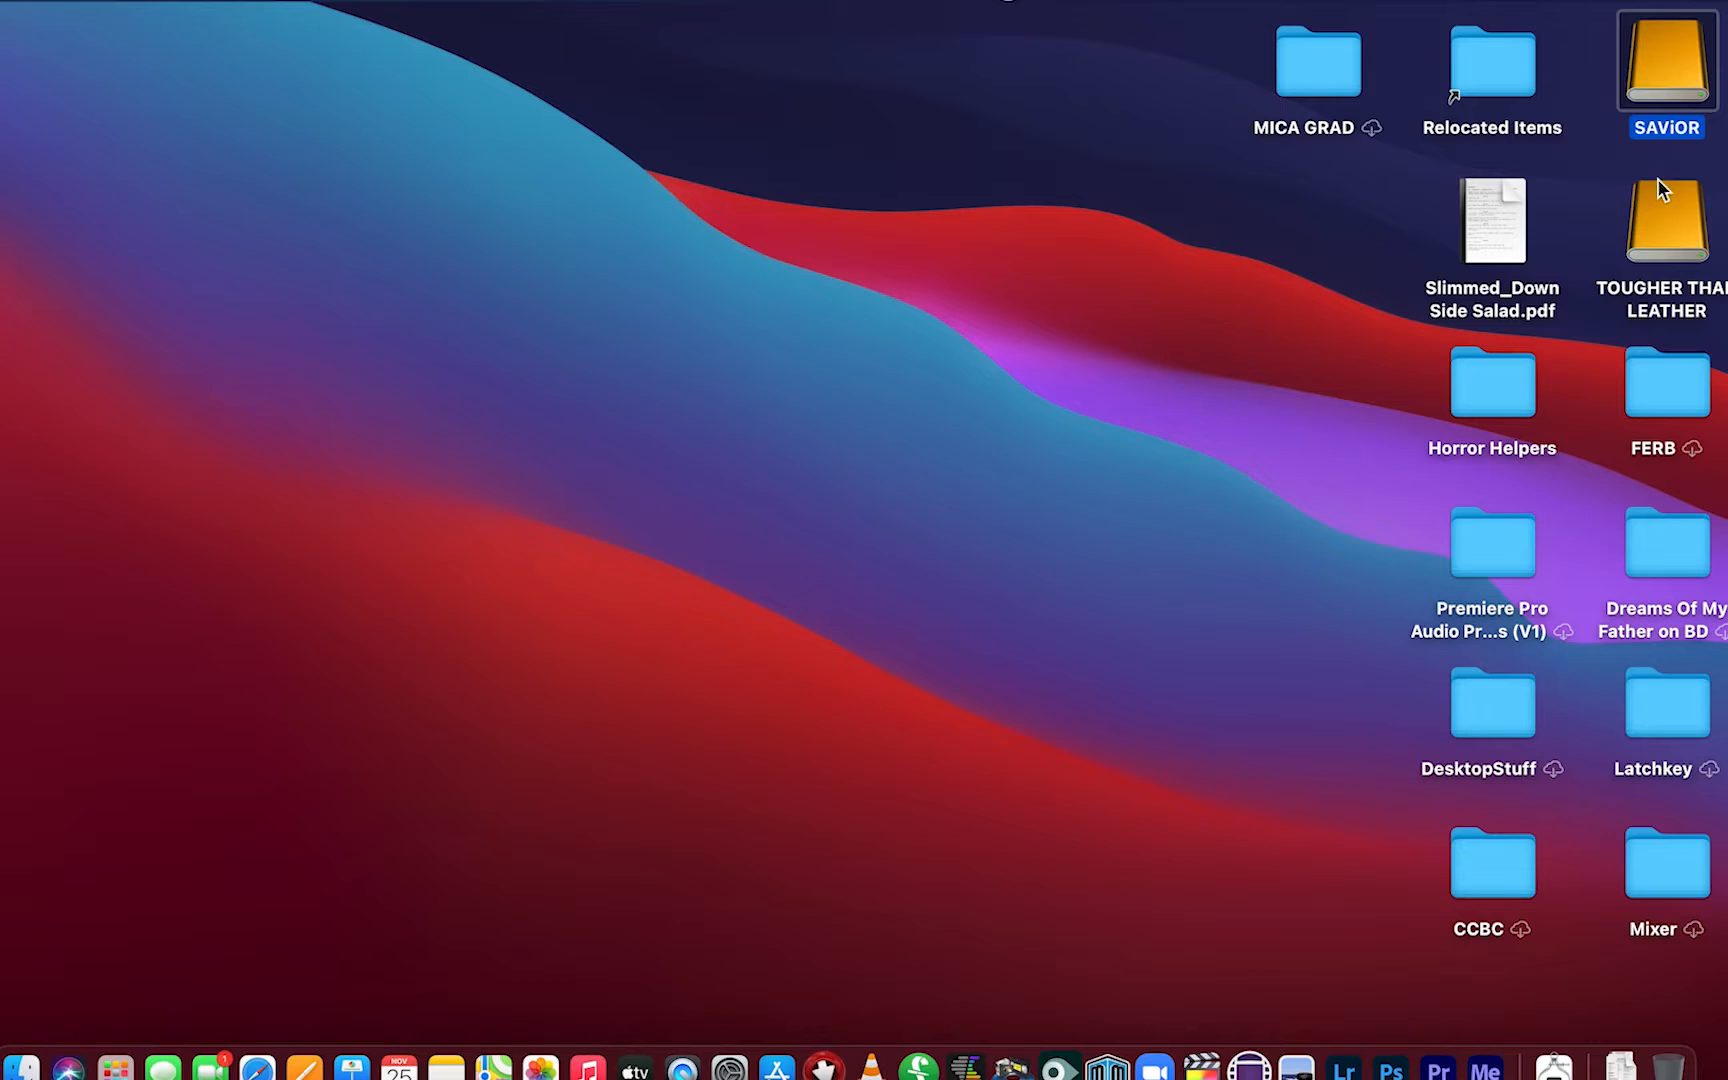
Open the SAViOR drive's Editing 101 folder and look through its subfolders
{"action": "double_click", "coordinate": [1673, 59]}
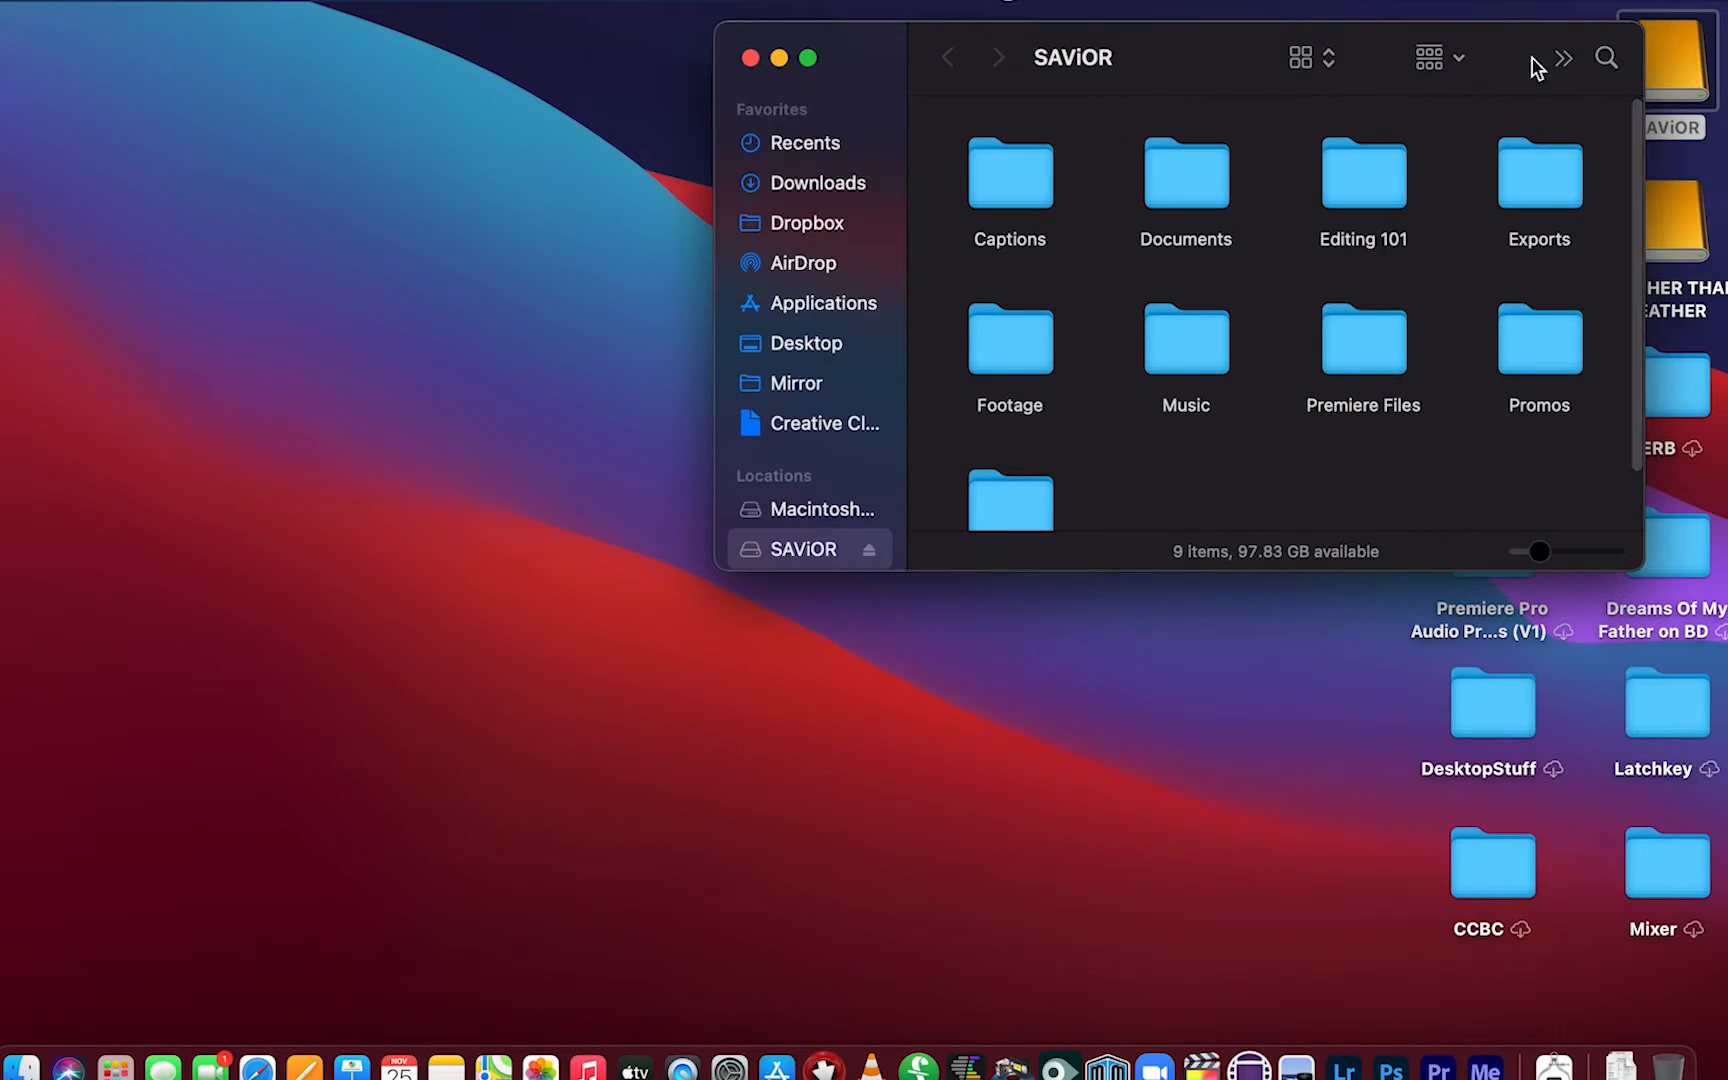
{"action": "double_click", "coordinate": [1359, 159]}
{"action": "left_click", "coordinate": [1026, 196]}
{"action": "left_click", "coordinate": [1191, 185]}
{"action": "left_click", "coordinate": [1358, 176]}
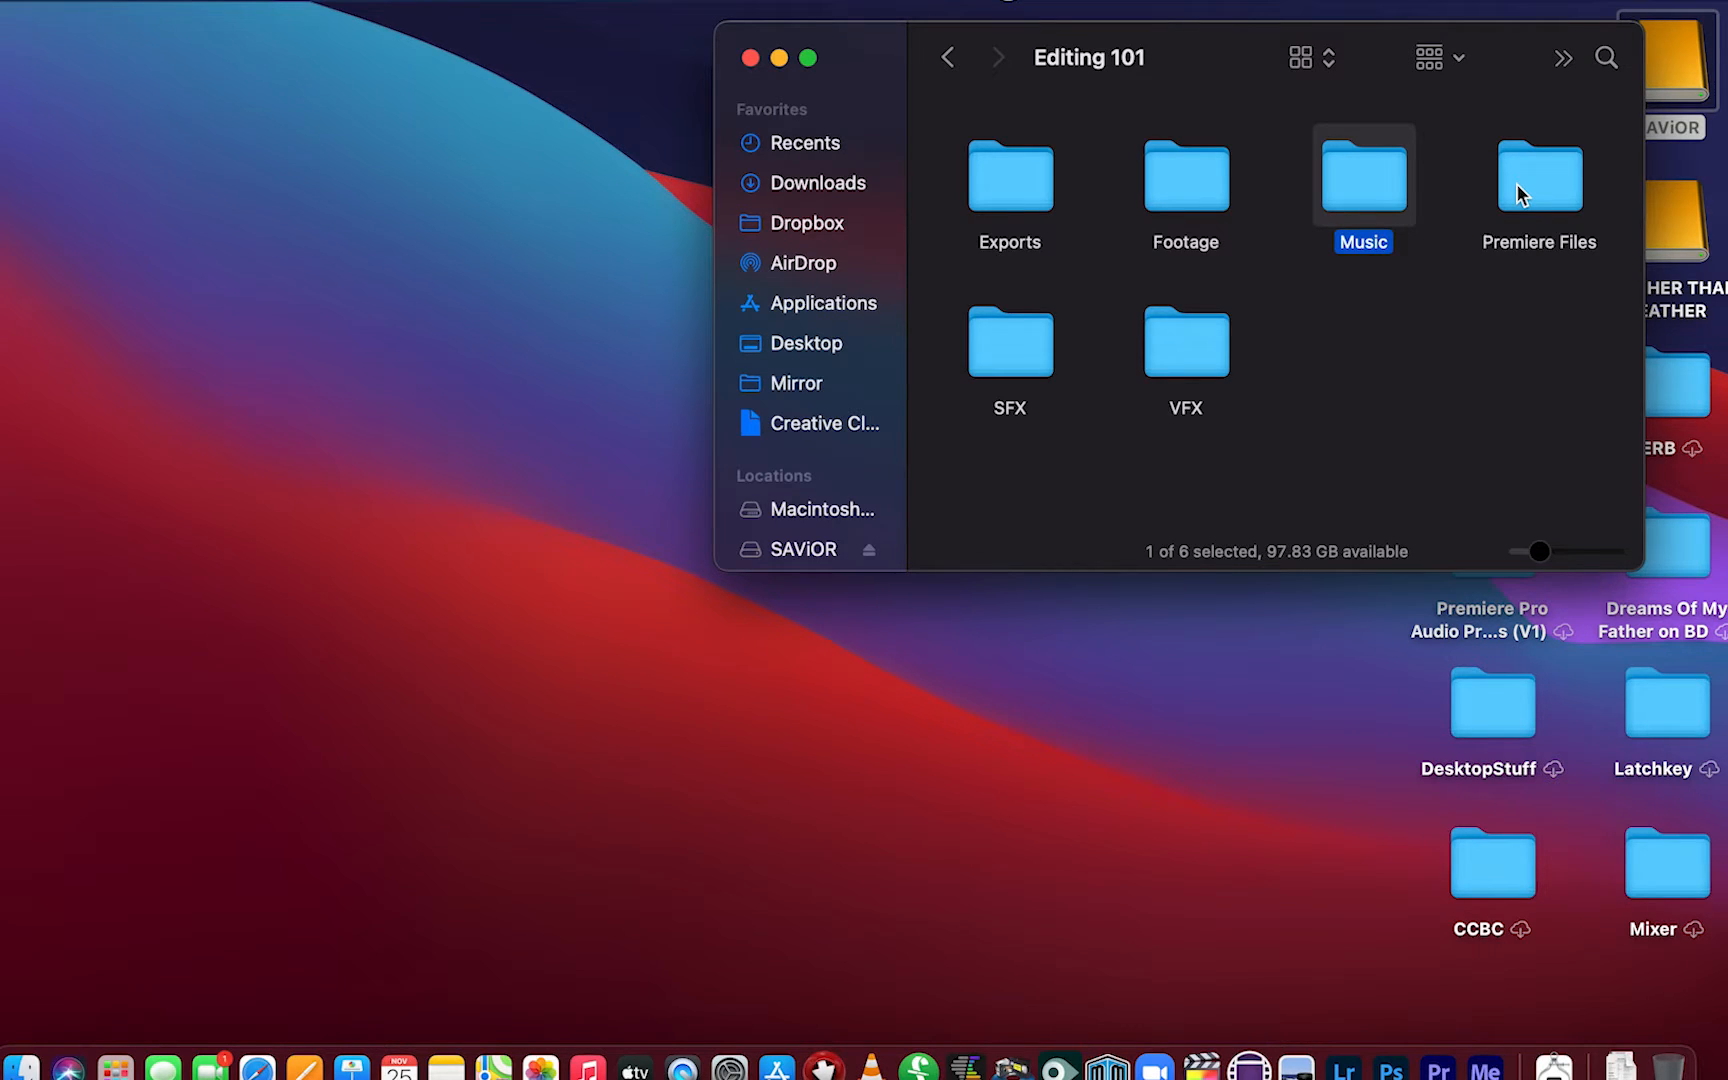
{"action": "left_click", "coordinate": [1183, 346]}
{"action": "left_click", "coordinate": [1180, 215]}
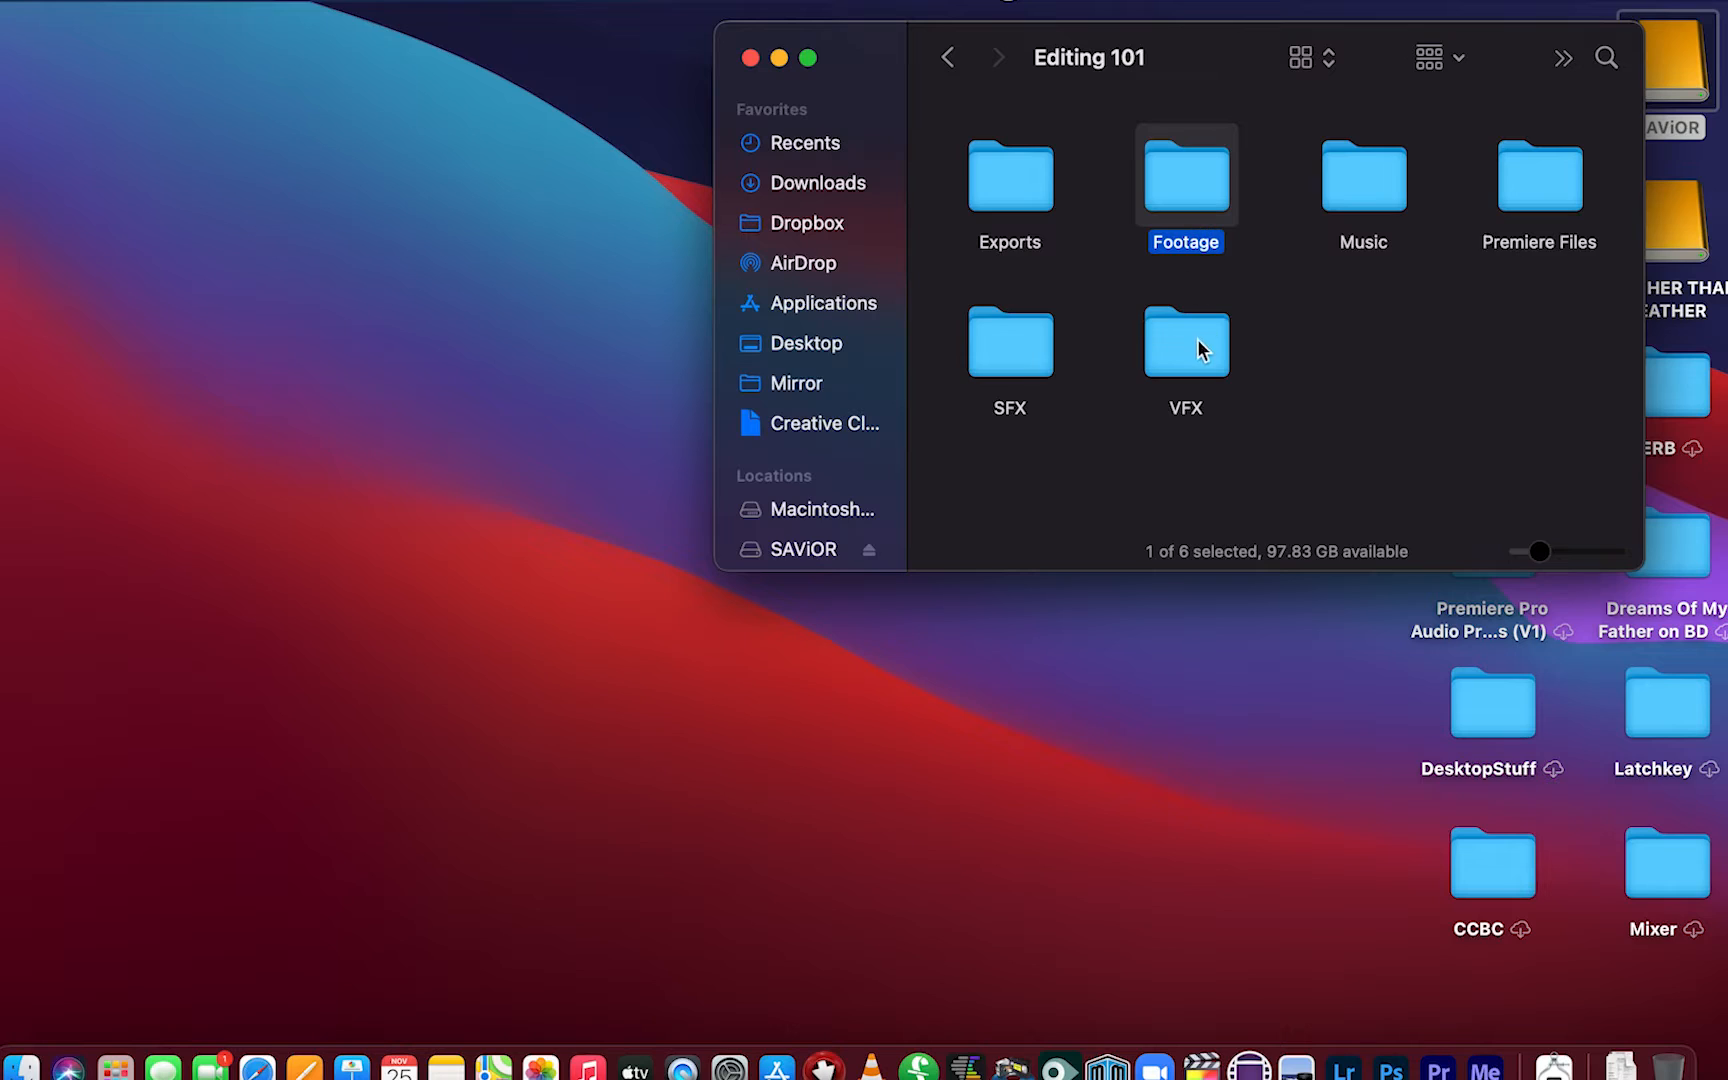
{"action": "left_click", "coordinate": [1332, 200]}
{"action": "left_click", "coordinate": [1211, 344]}
{"action": "left_click", "coordinate": [1193, 161]}
Launch Premiere Pro, start a new project and name it Editing101
{"action": "left_click", "coordinate": [1443, 1074]}
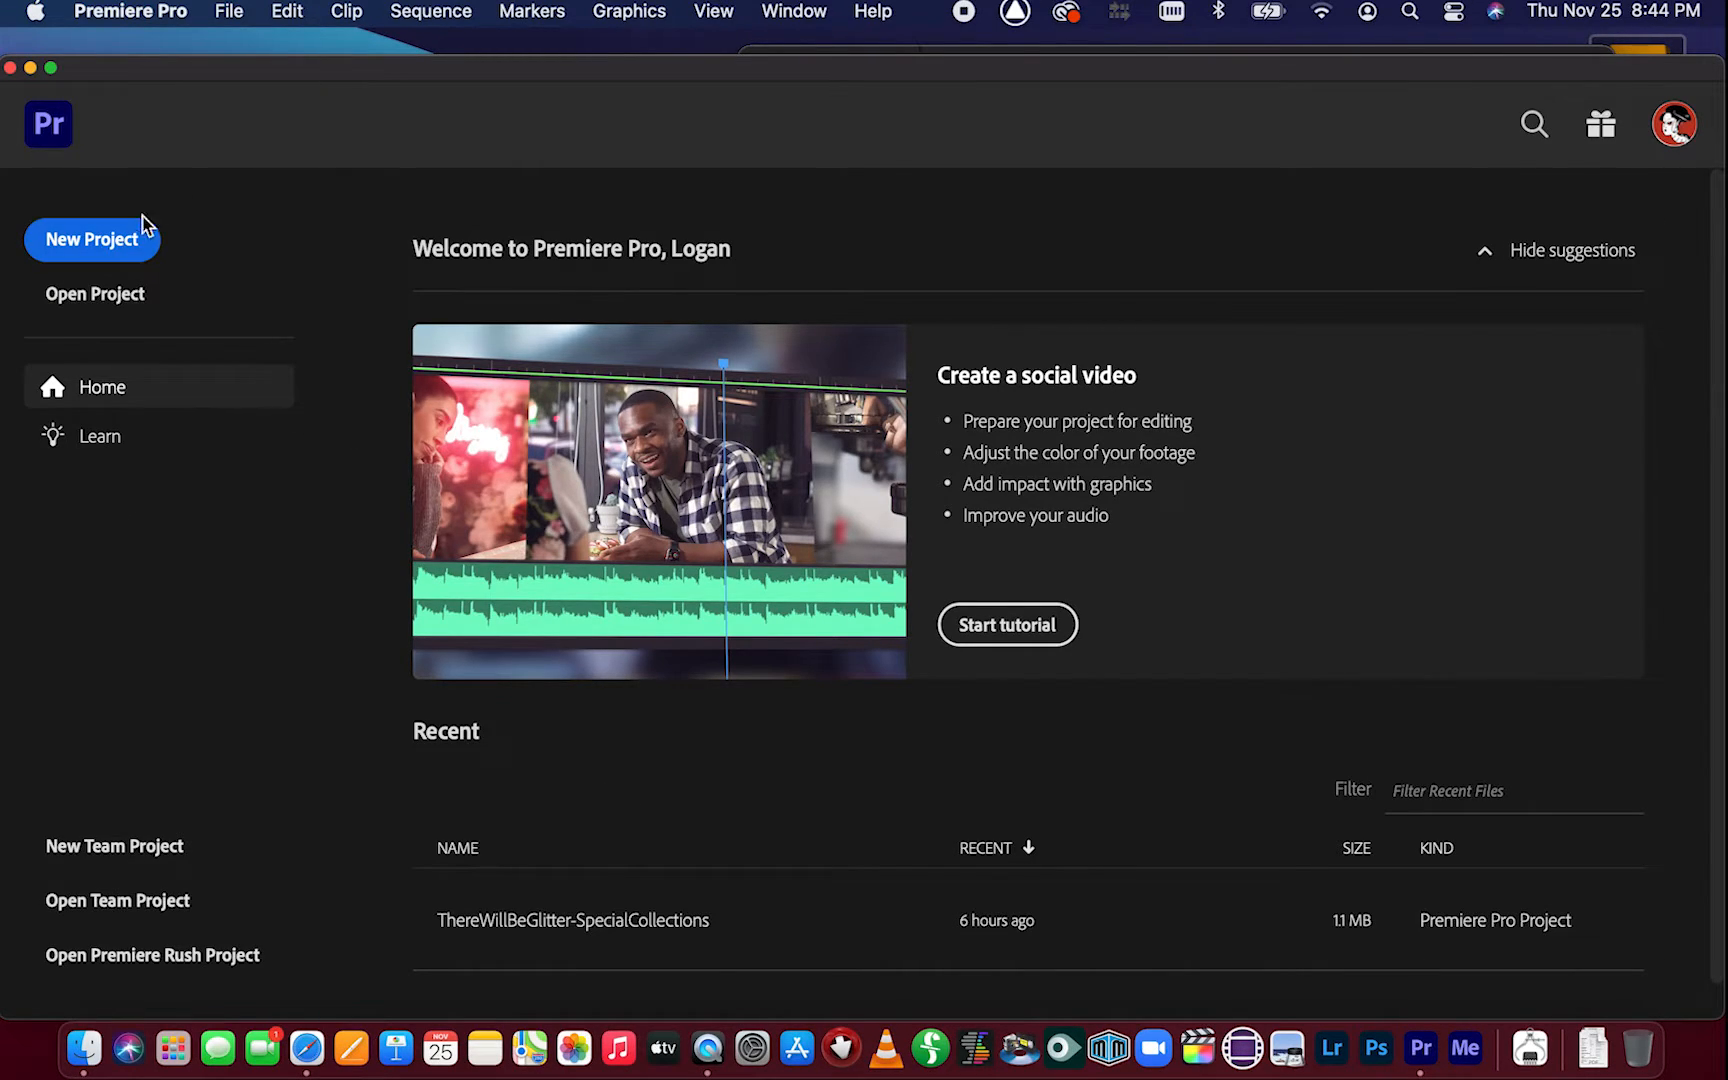
{"action": "left_click", "coordinate": [118, 246]}
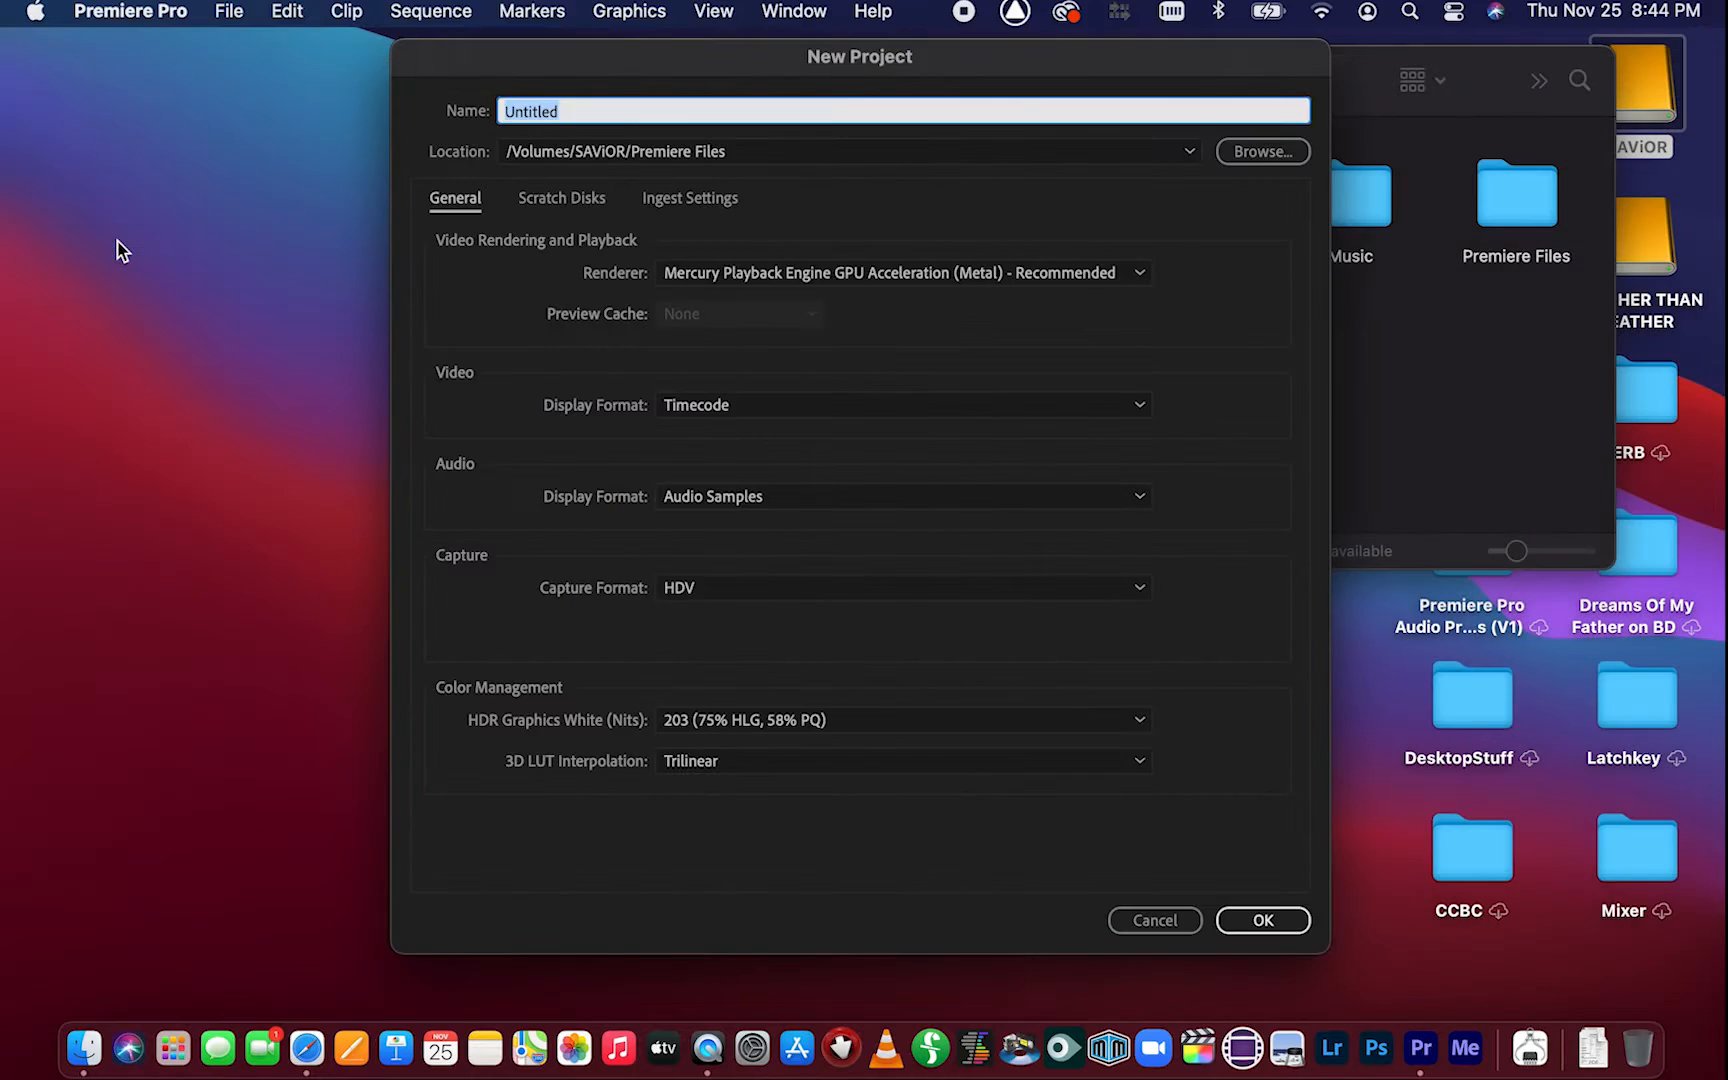
{"action": "left_click", "coordinate": [606, 110]}
{"action": "left_click_drag", "start_coordinate": [606, 110], "coordinate": [432, 109]}
{"action": "type", "text": "Editing101"}
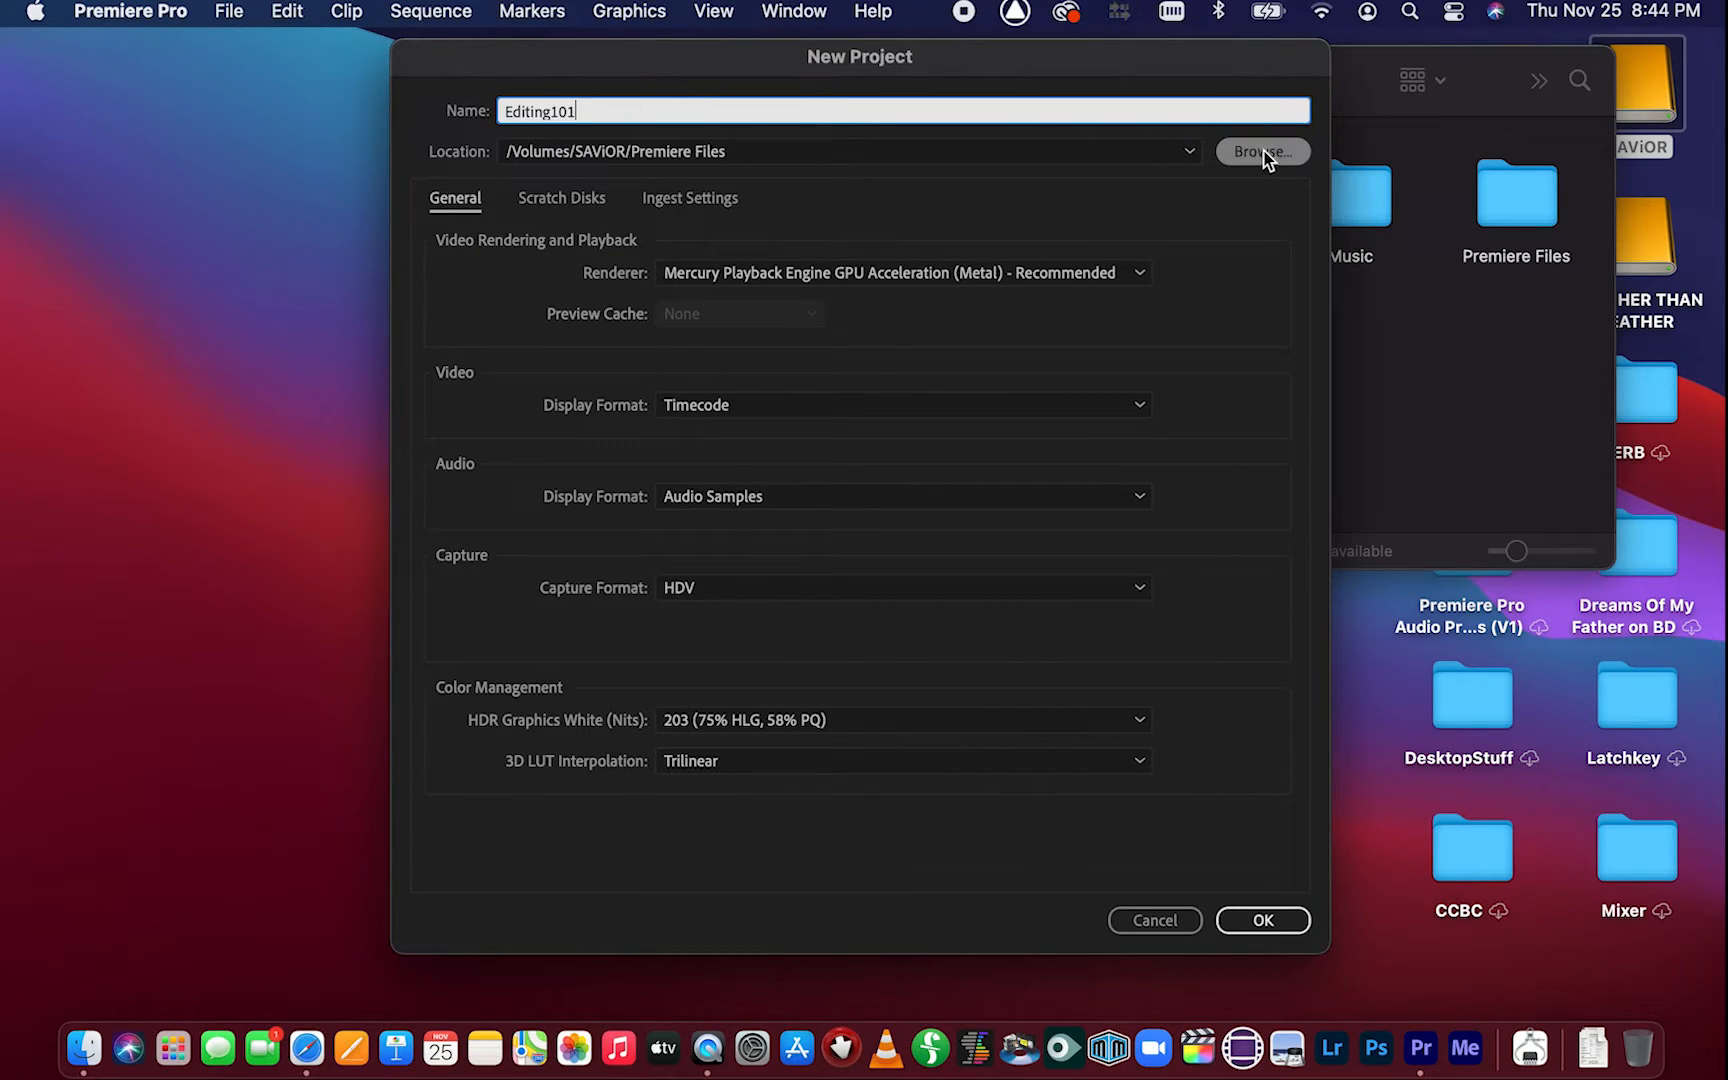
Set the project location to the Premiere Files folder inside SAViOR/Editing 101
{"action": "left_click", "coordinate": [1262, 153]}
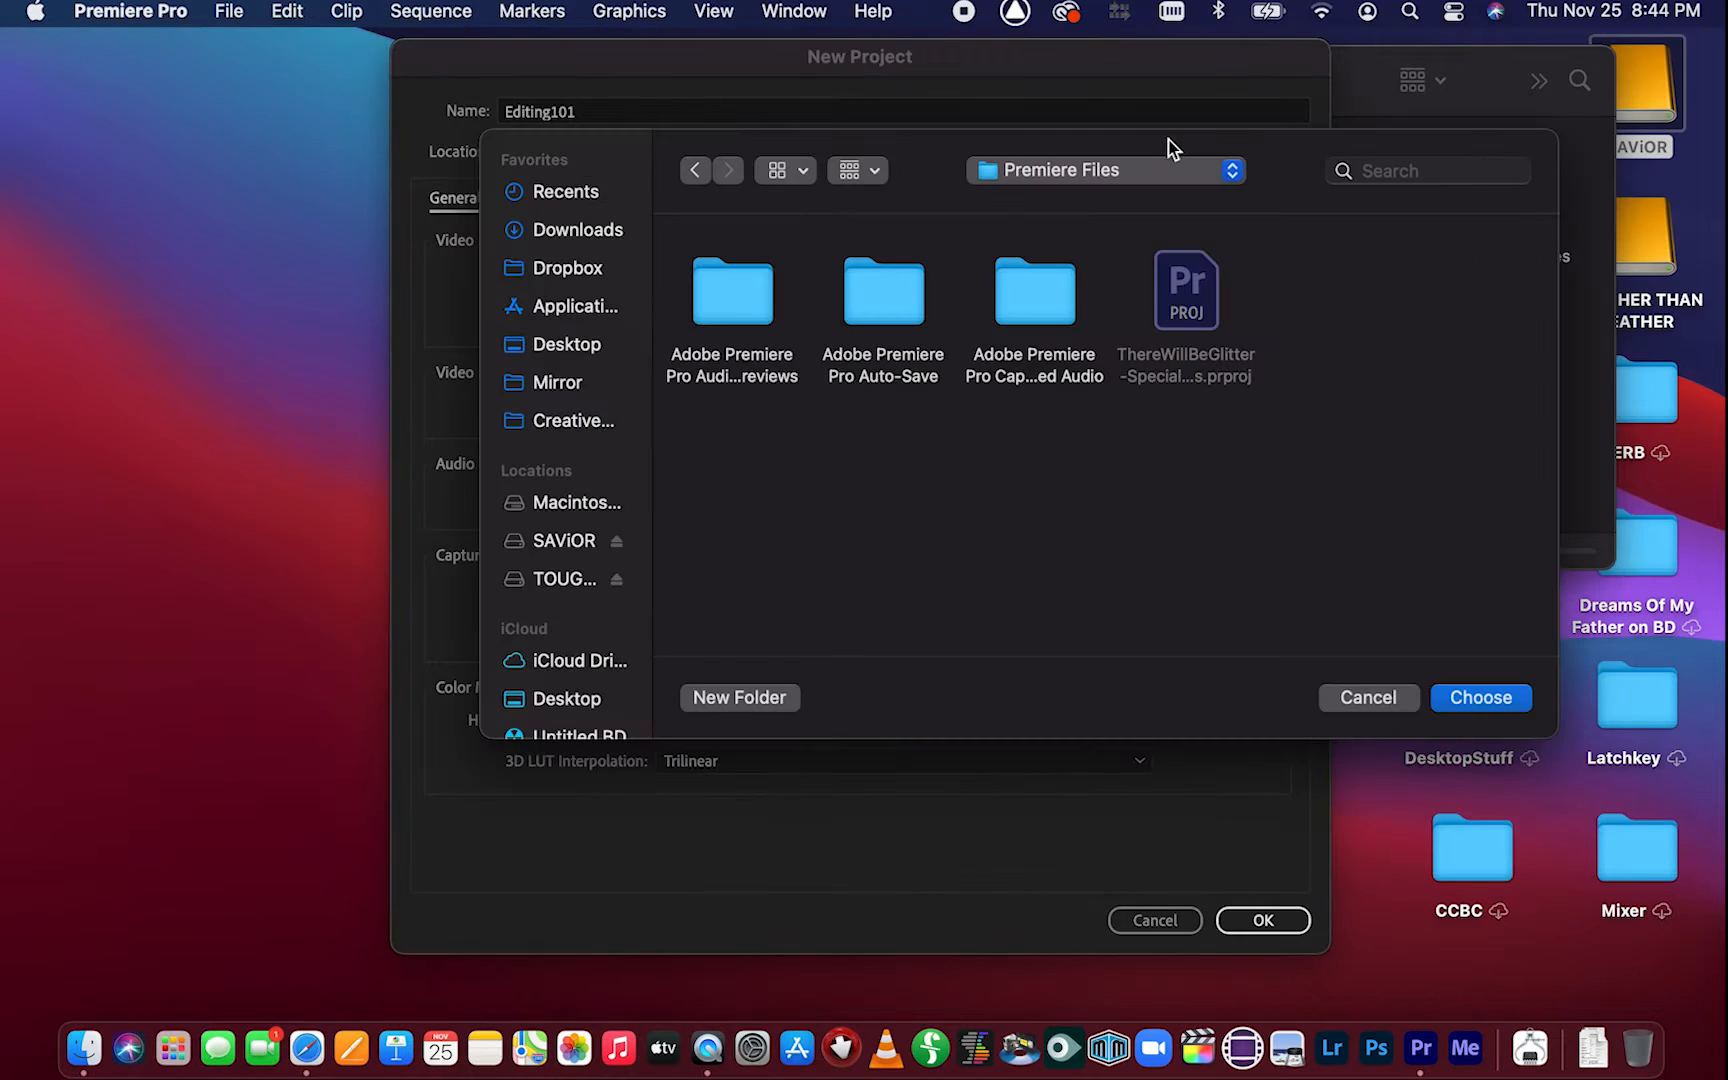
{"action": "left_click", "coordinate": [577, 543]}
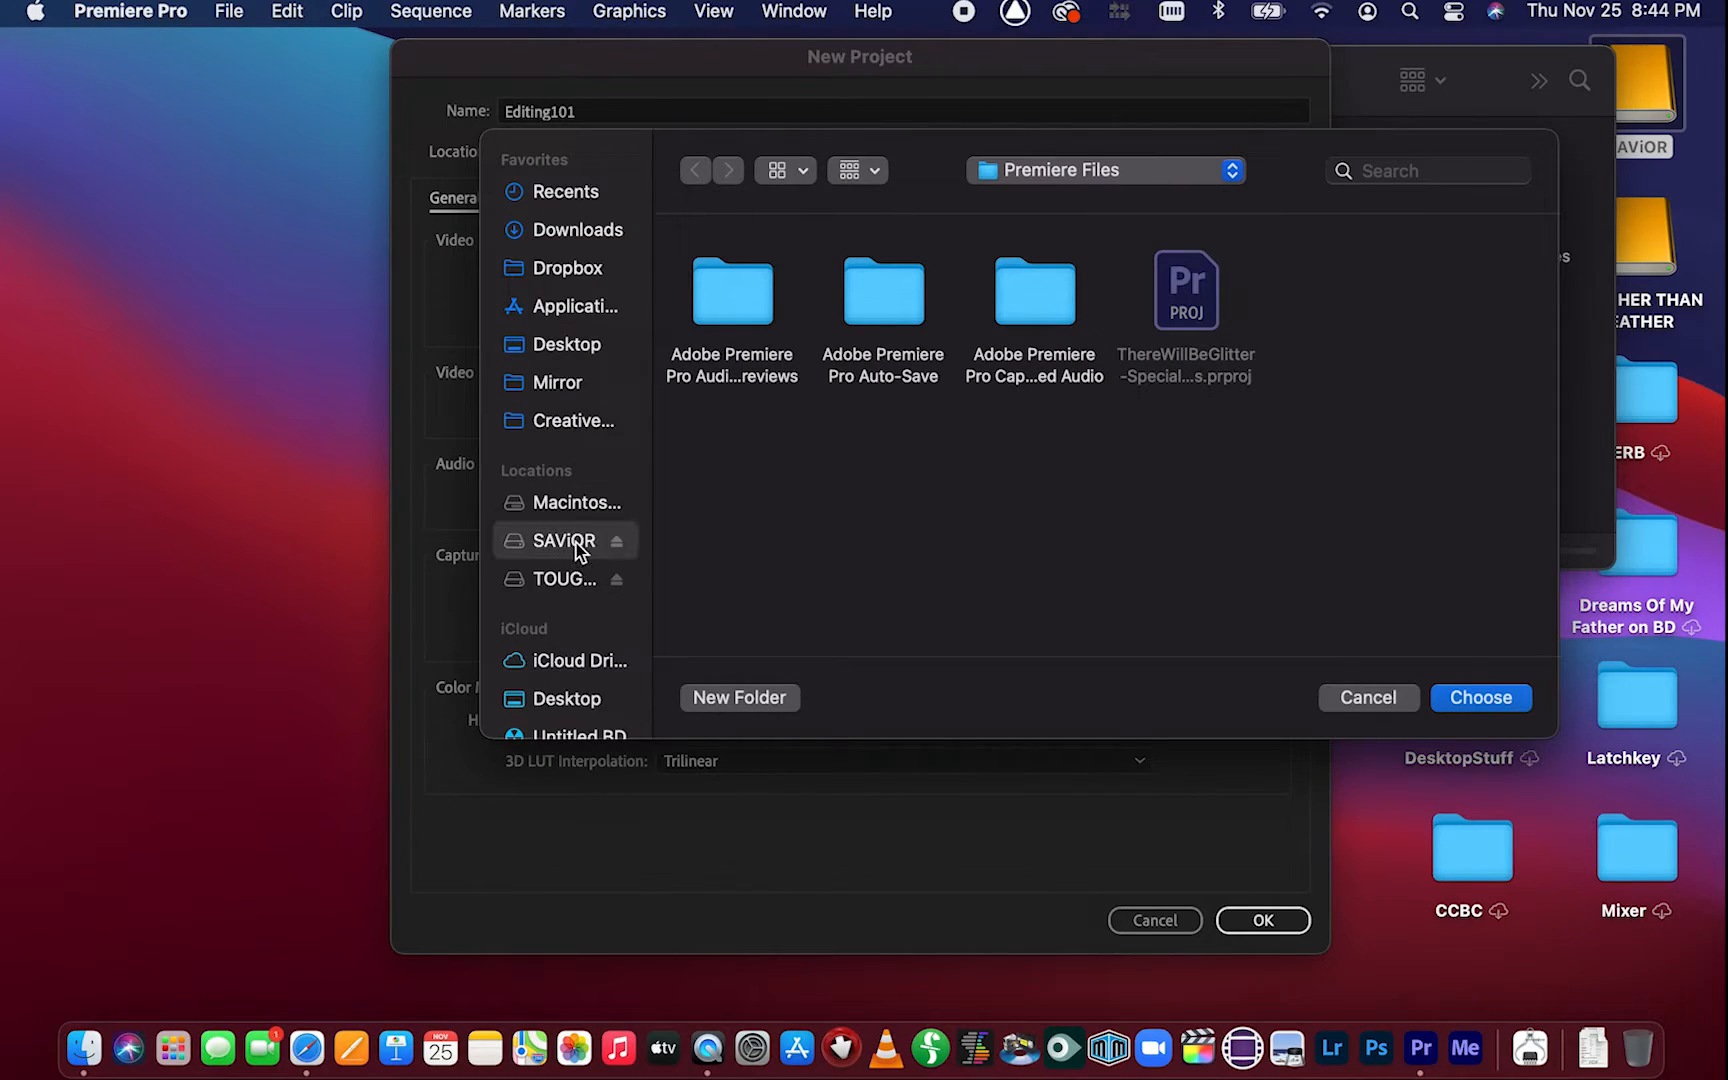
{"action": "double_click", "coordinate": [1128, 287]}
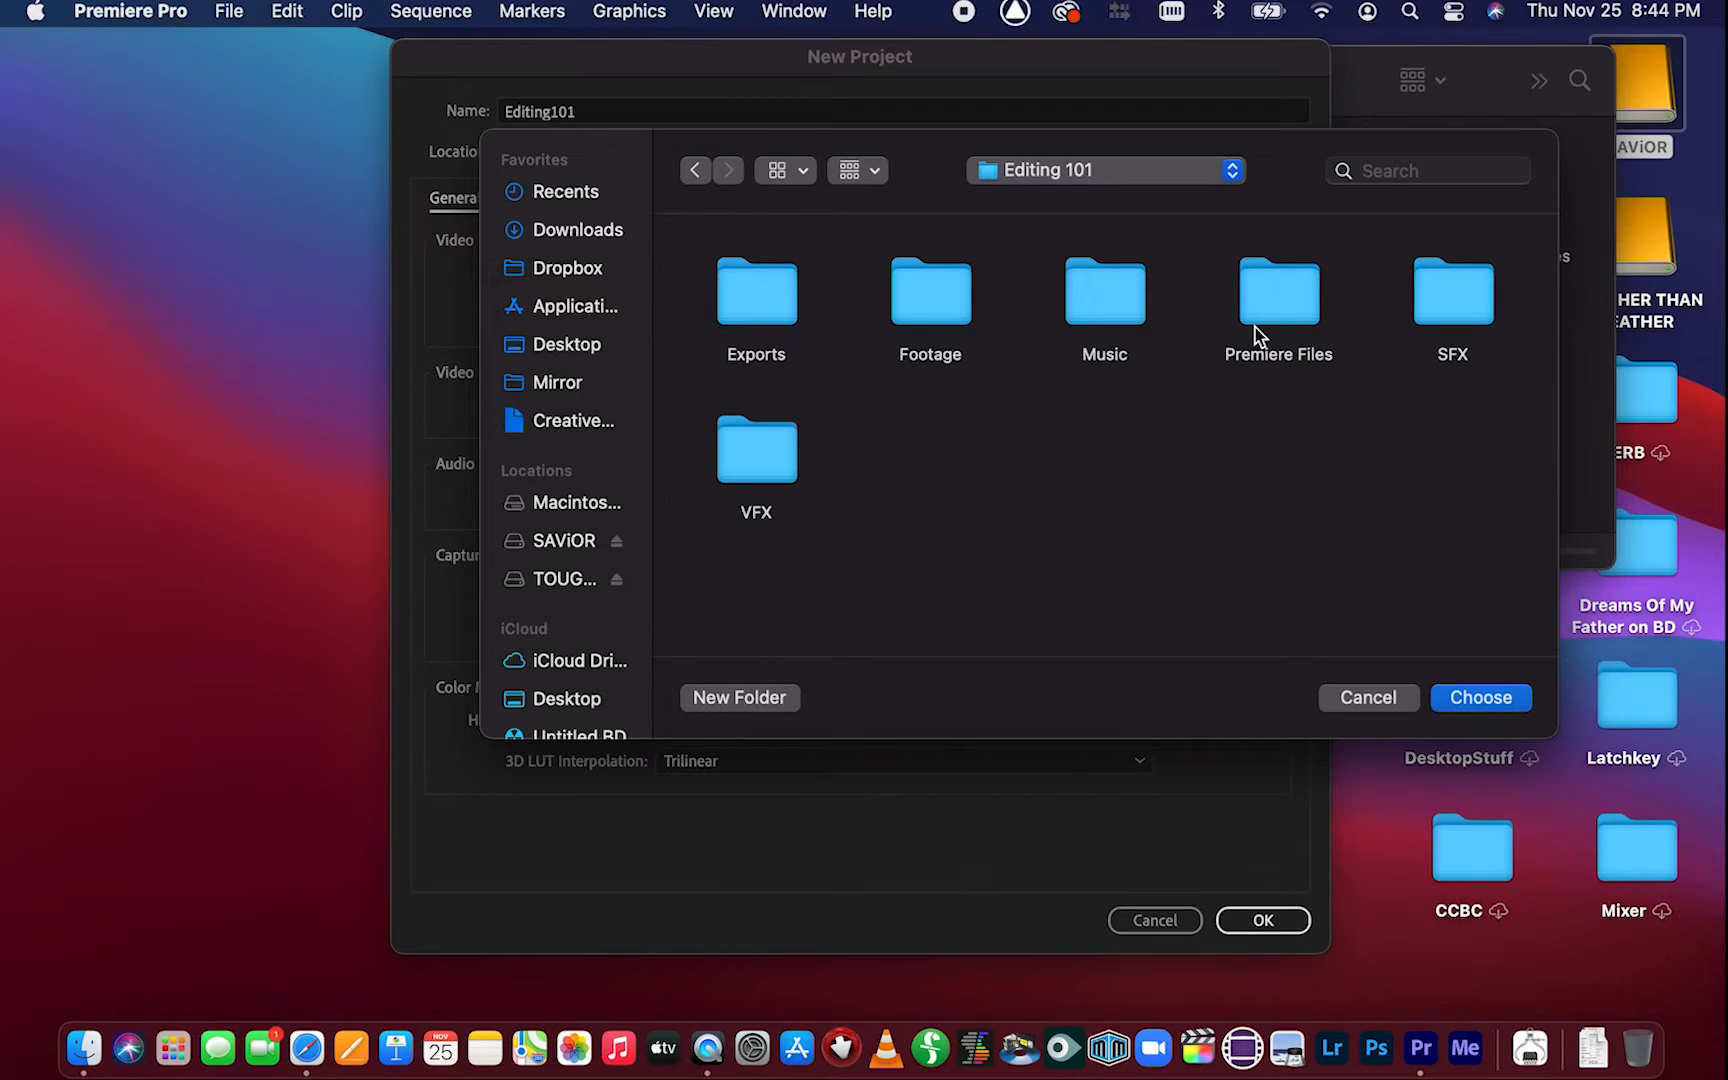
{"action": "left_click", "coordinate": [1292, 297]}
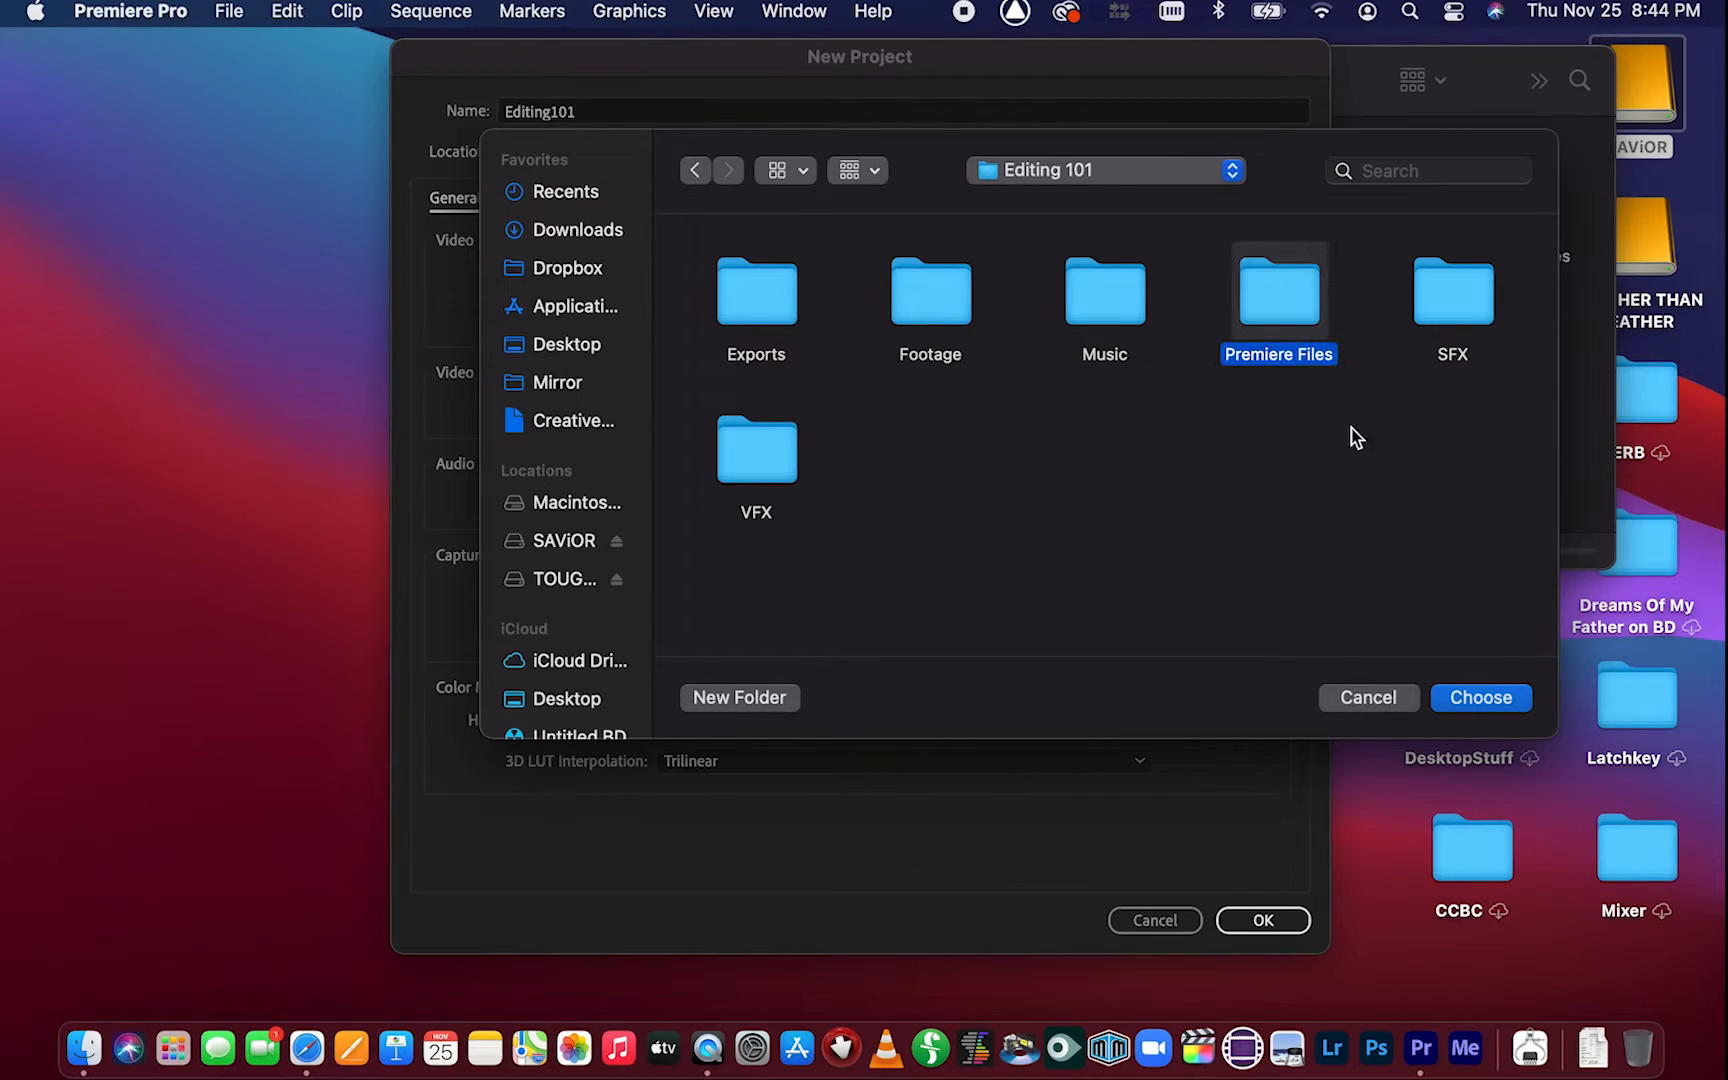
{"action": "left_click", "coordinate": [1519, 706]}
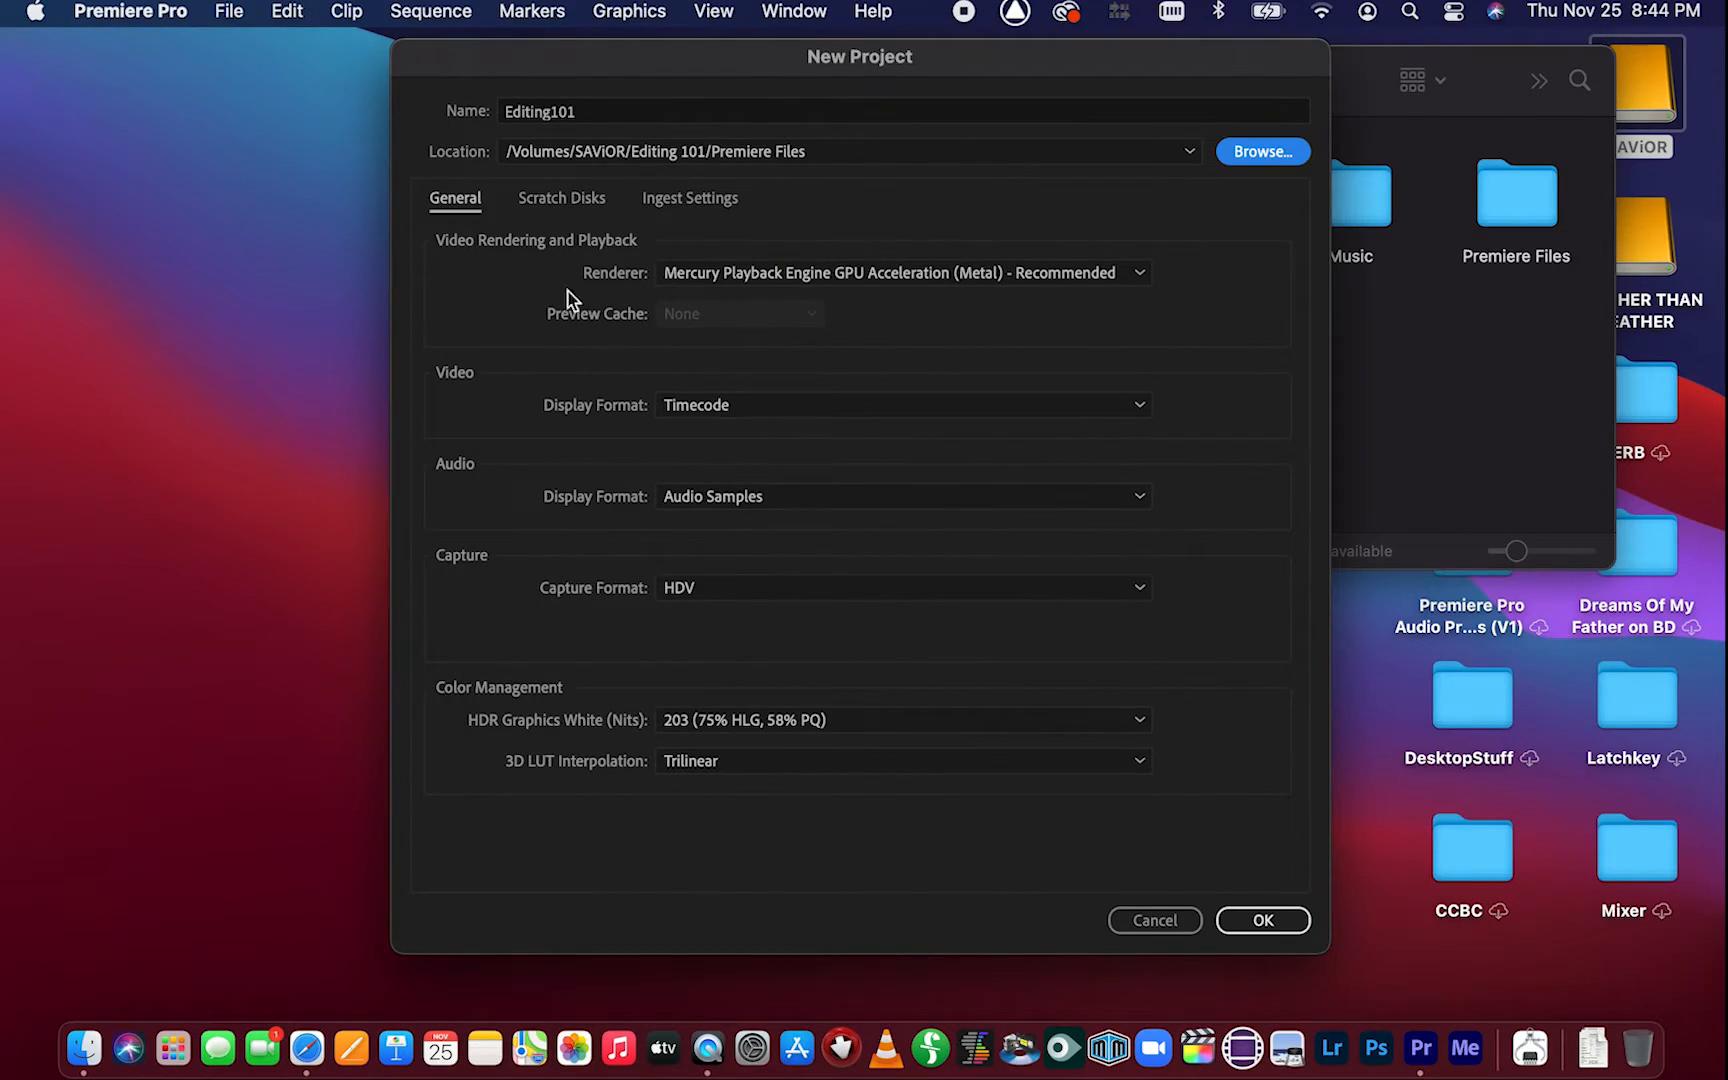
Review the Scratch Disks settings for the new project
{"action": "left_click", "coordinate": [560, 198]}
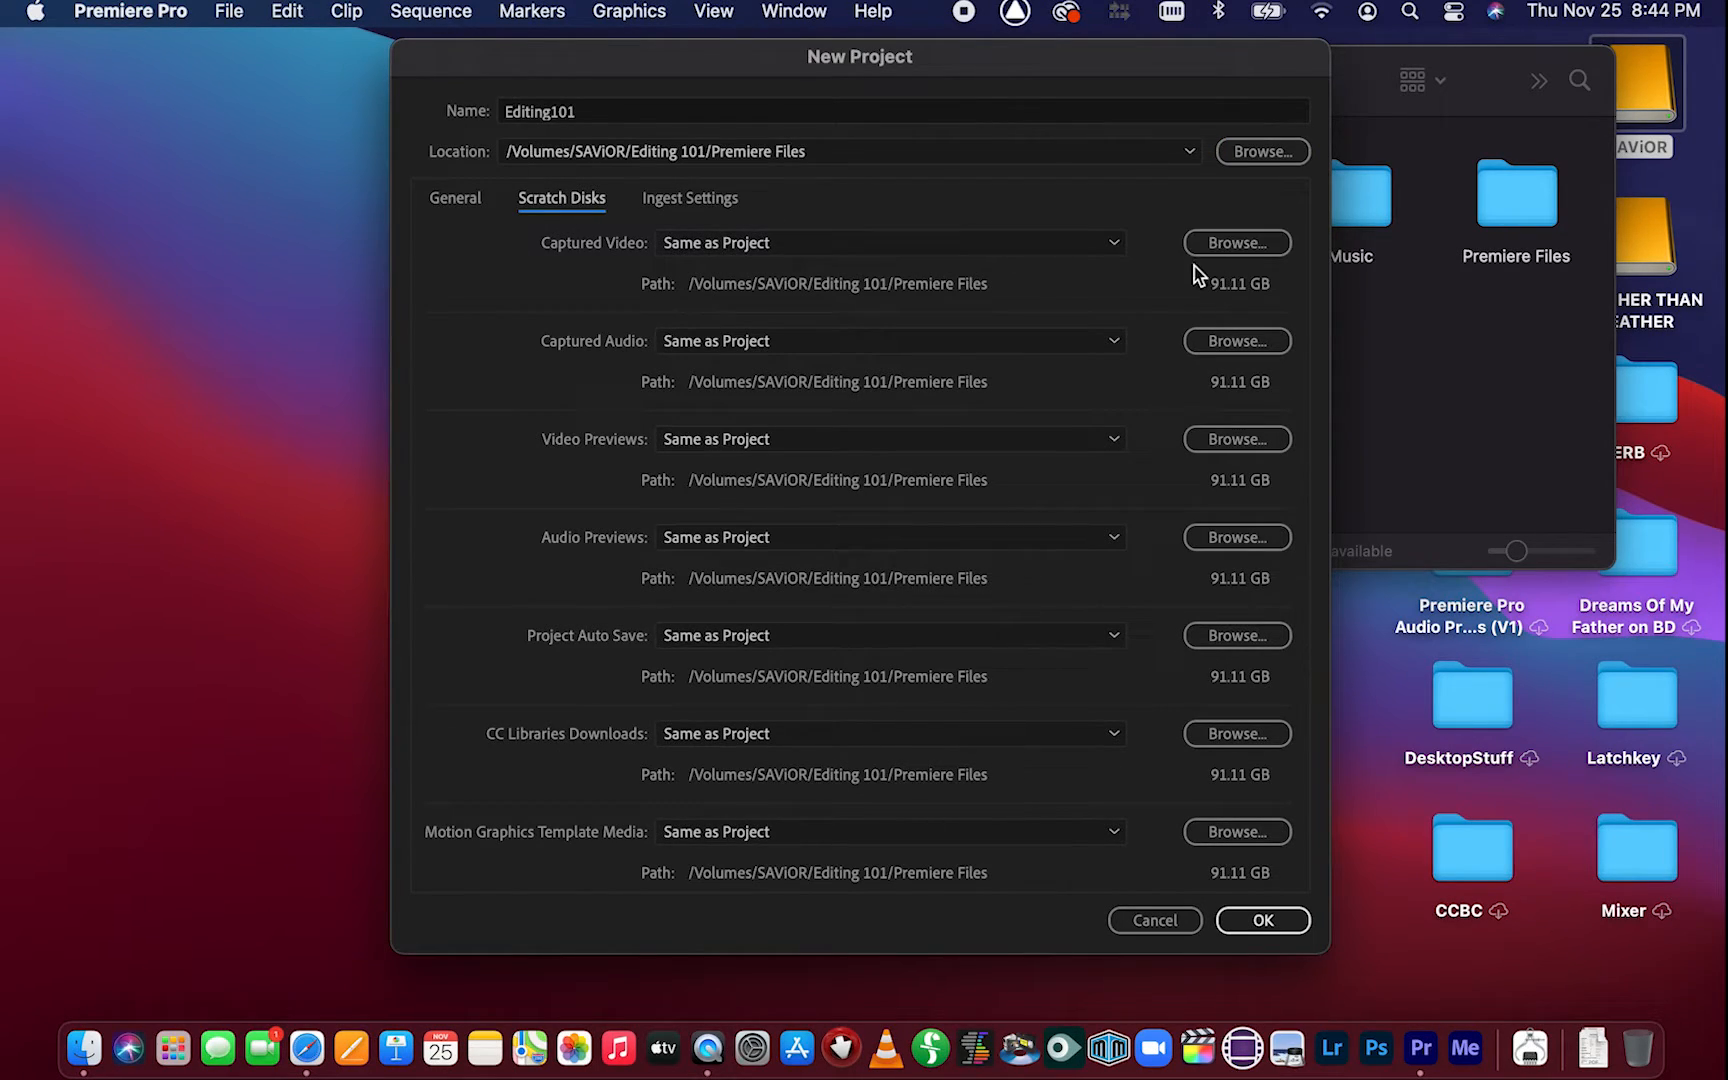
{"action": "left_click", "coordinate": [1119, 243]}
{"action": "left_click", "coordinate": [1119, 243]}
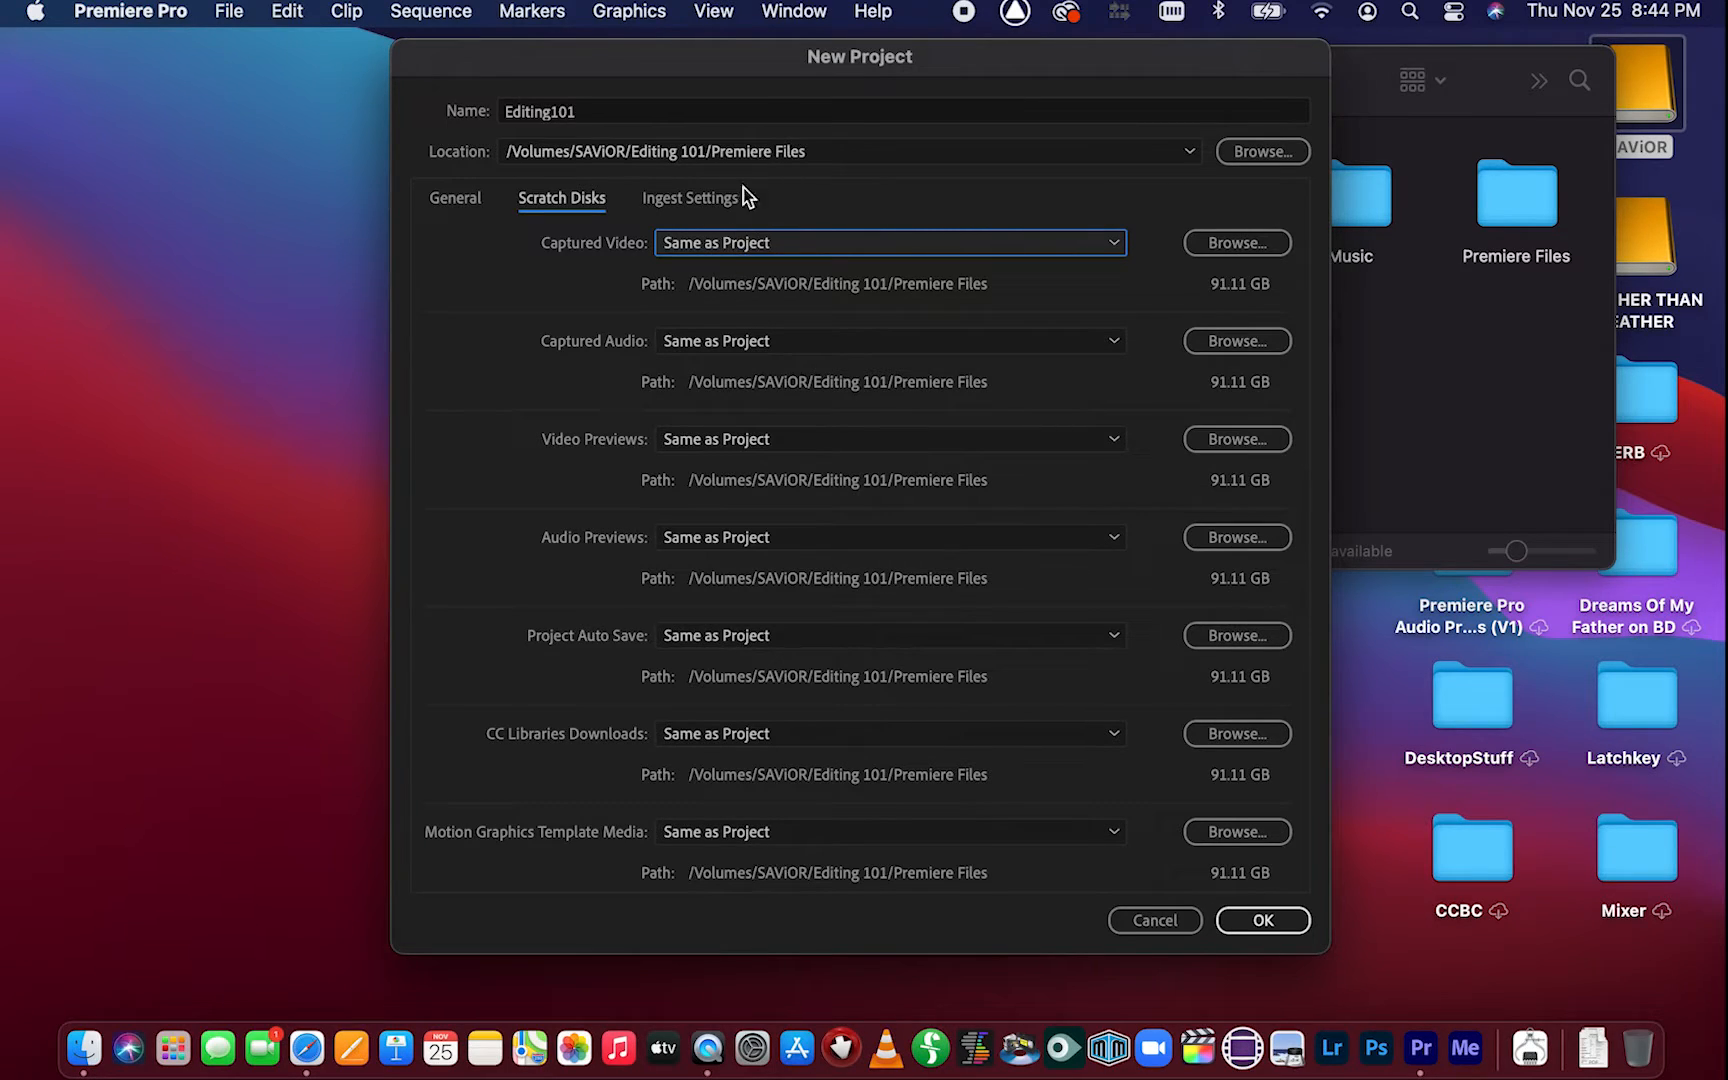
{"action": "left_click", "coordinate": [434, 194]}
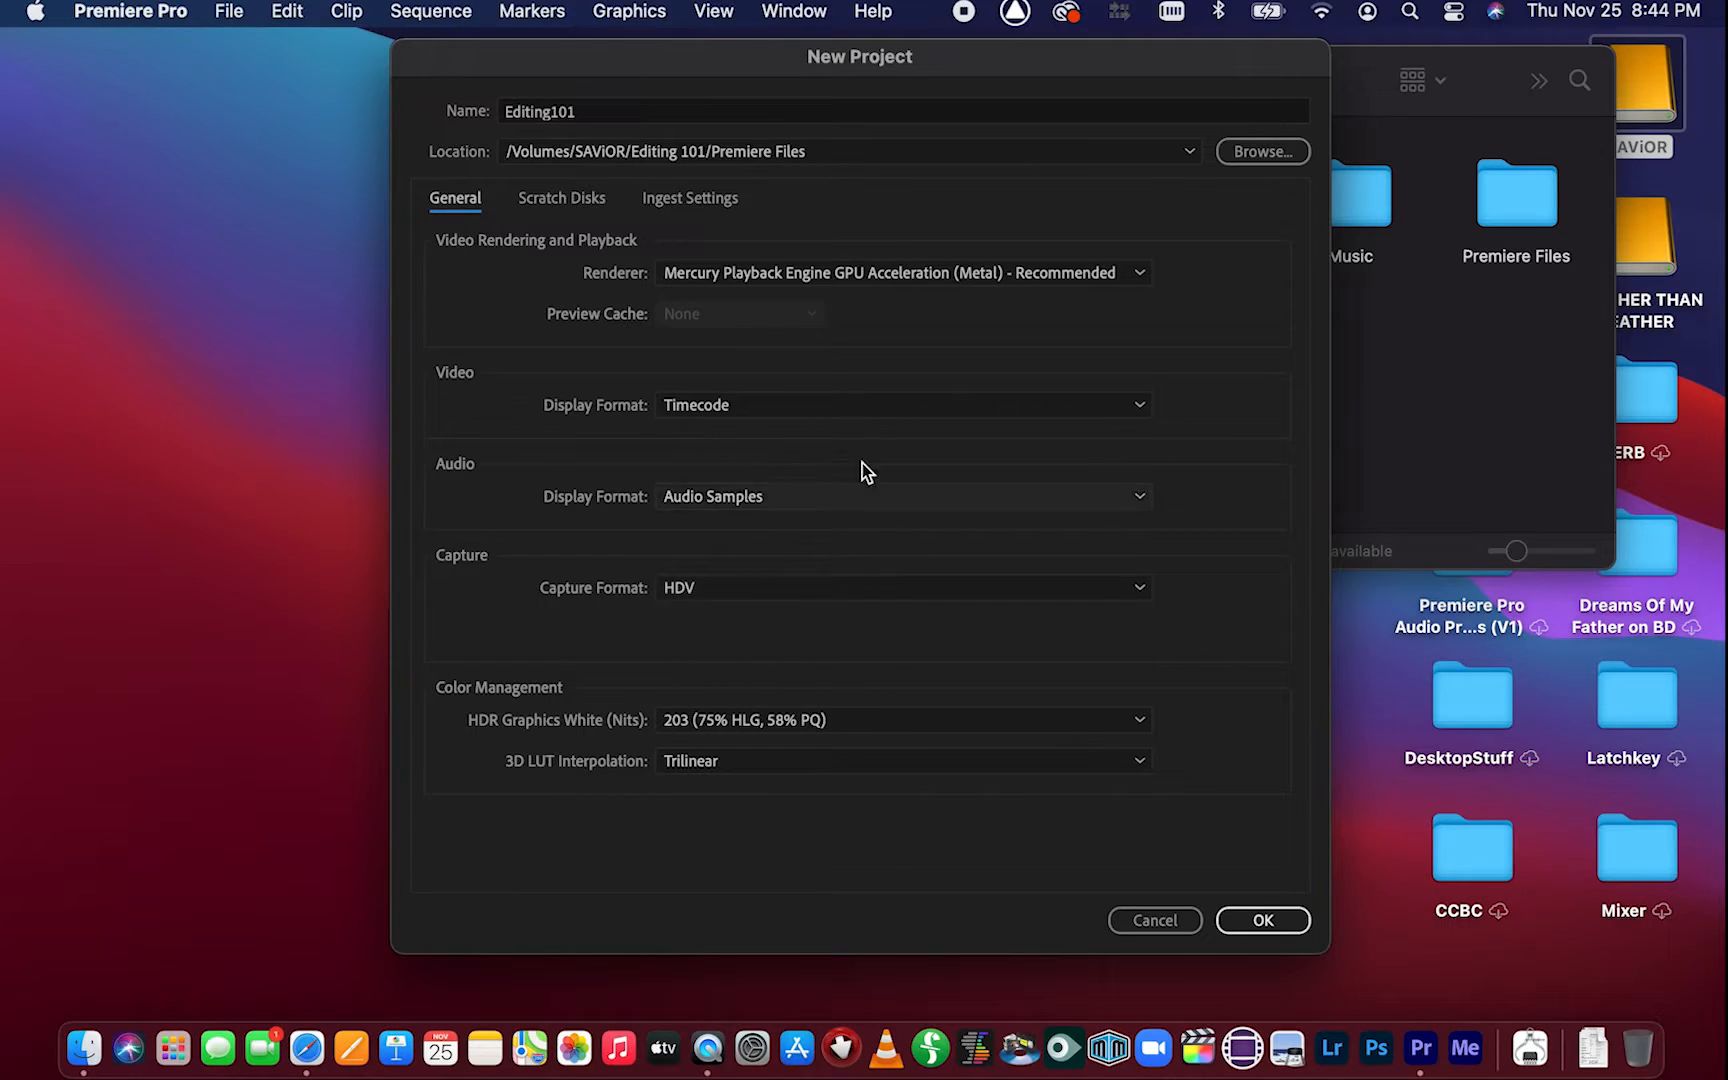
Create the project keeping the HDV capture format
{"action": "left_click", "coordinate": [1133, 590]}
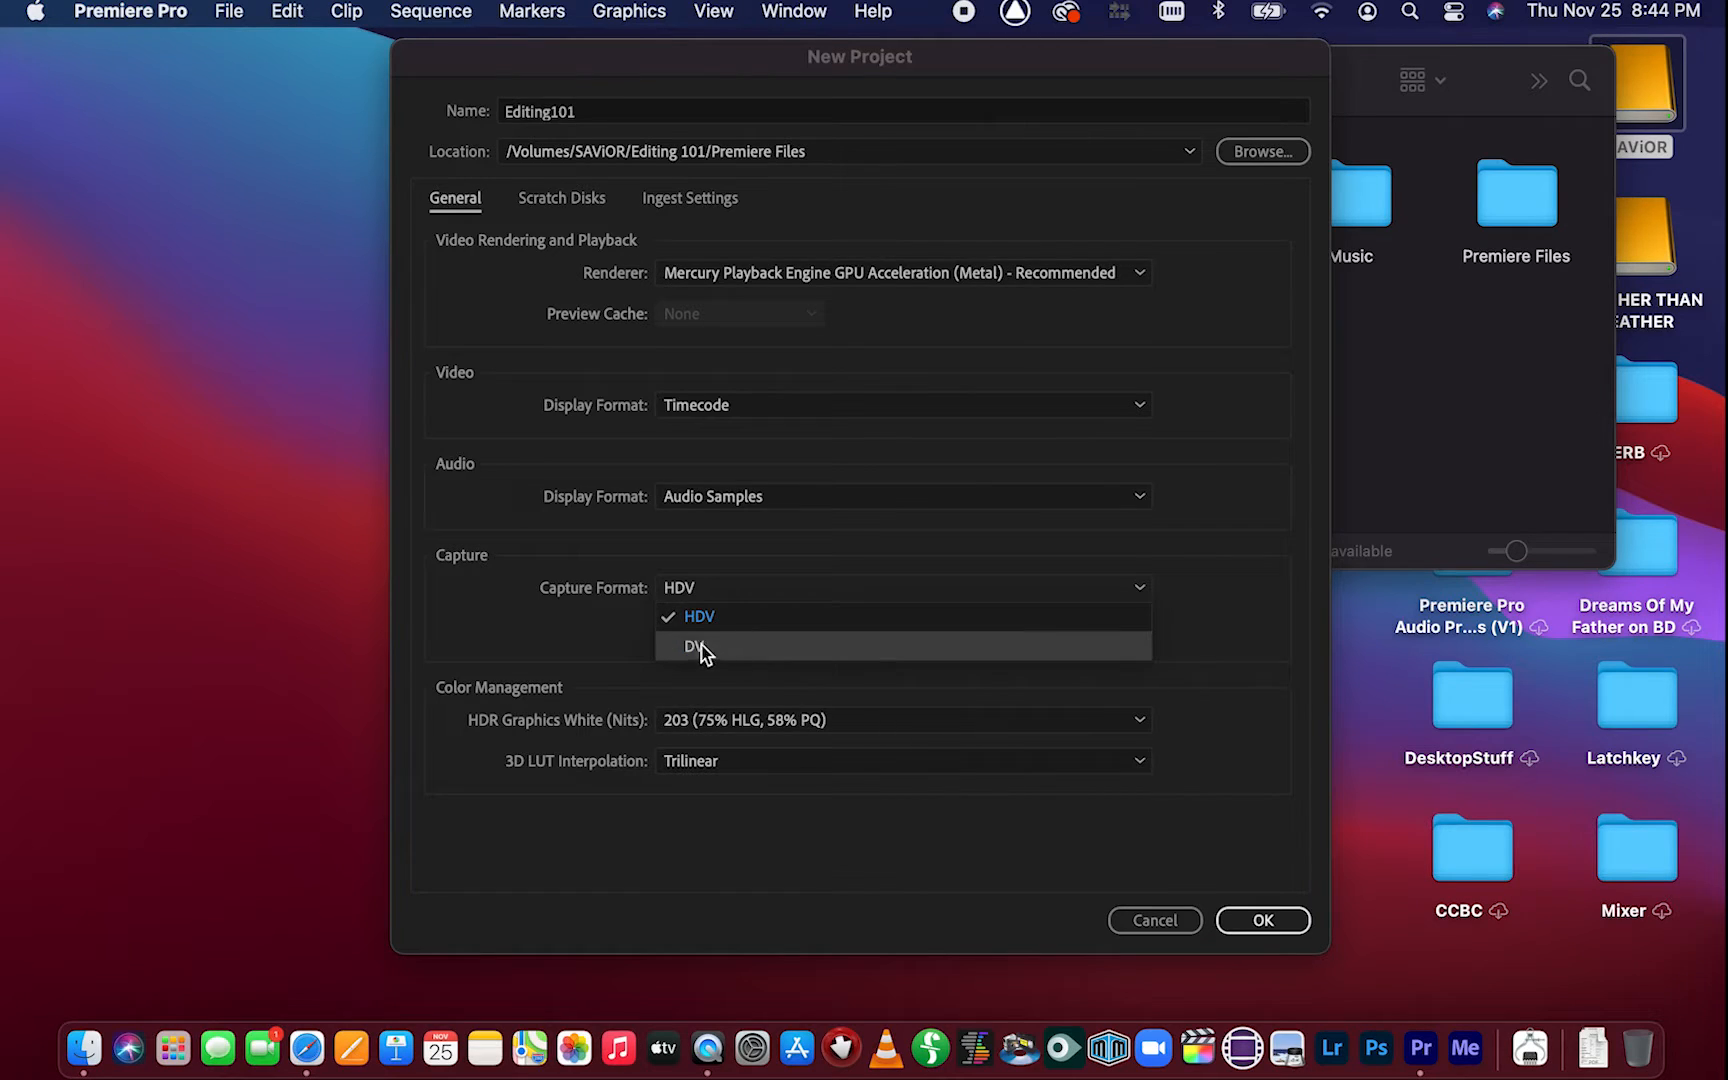
{"action": "left_click", "coordinate": [1197, 588]}
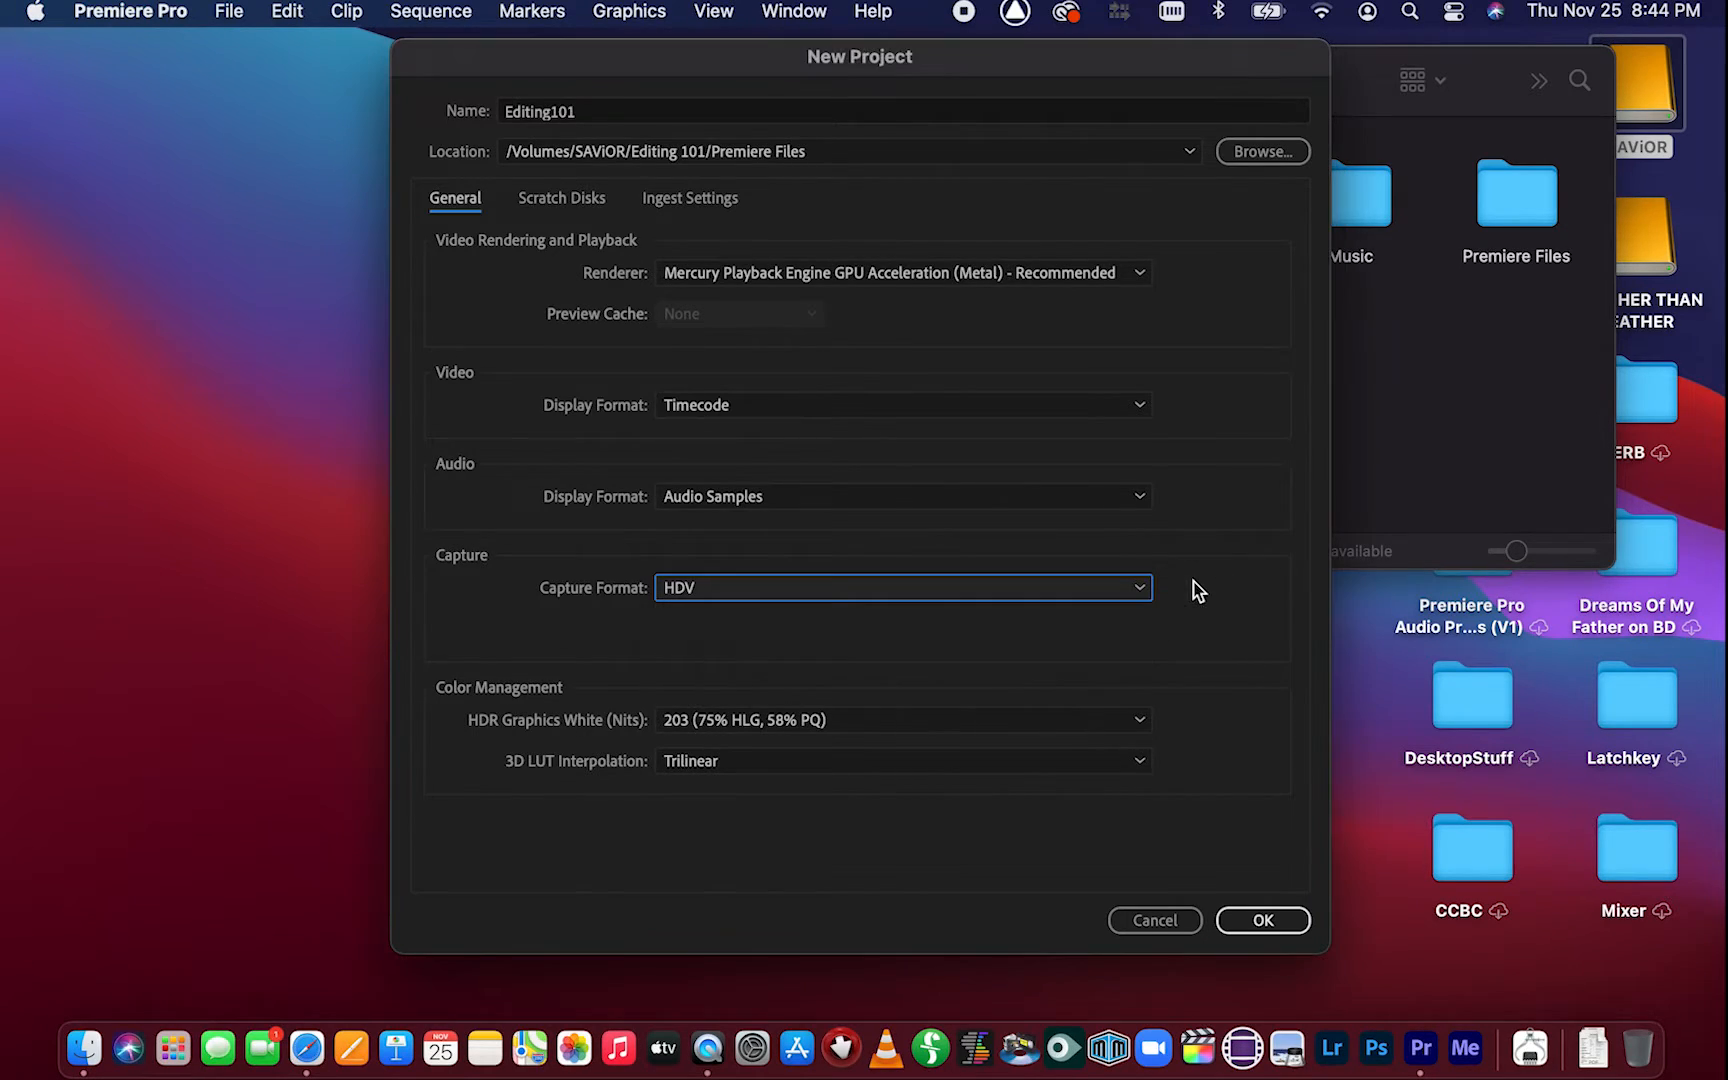
{"action": "left_click", "coordinate": [1270, 920]}
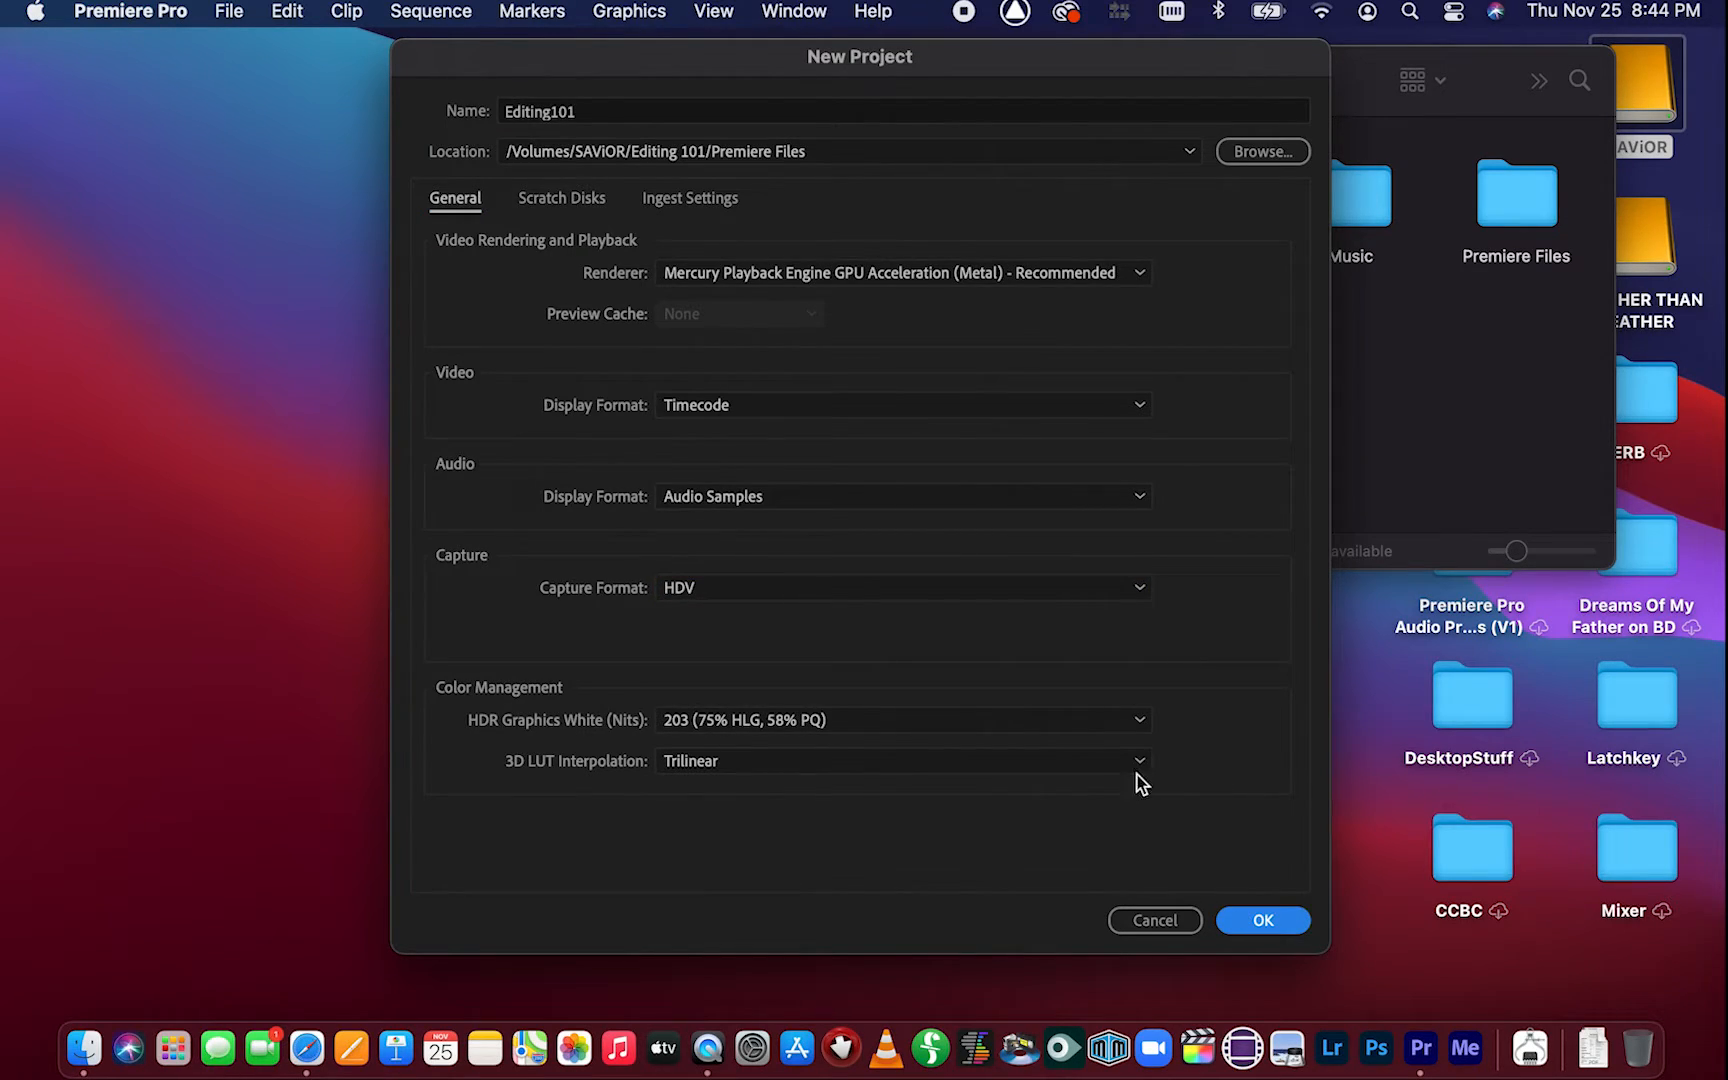
{"action": "left_click", "coordinate": [1245, 921]}
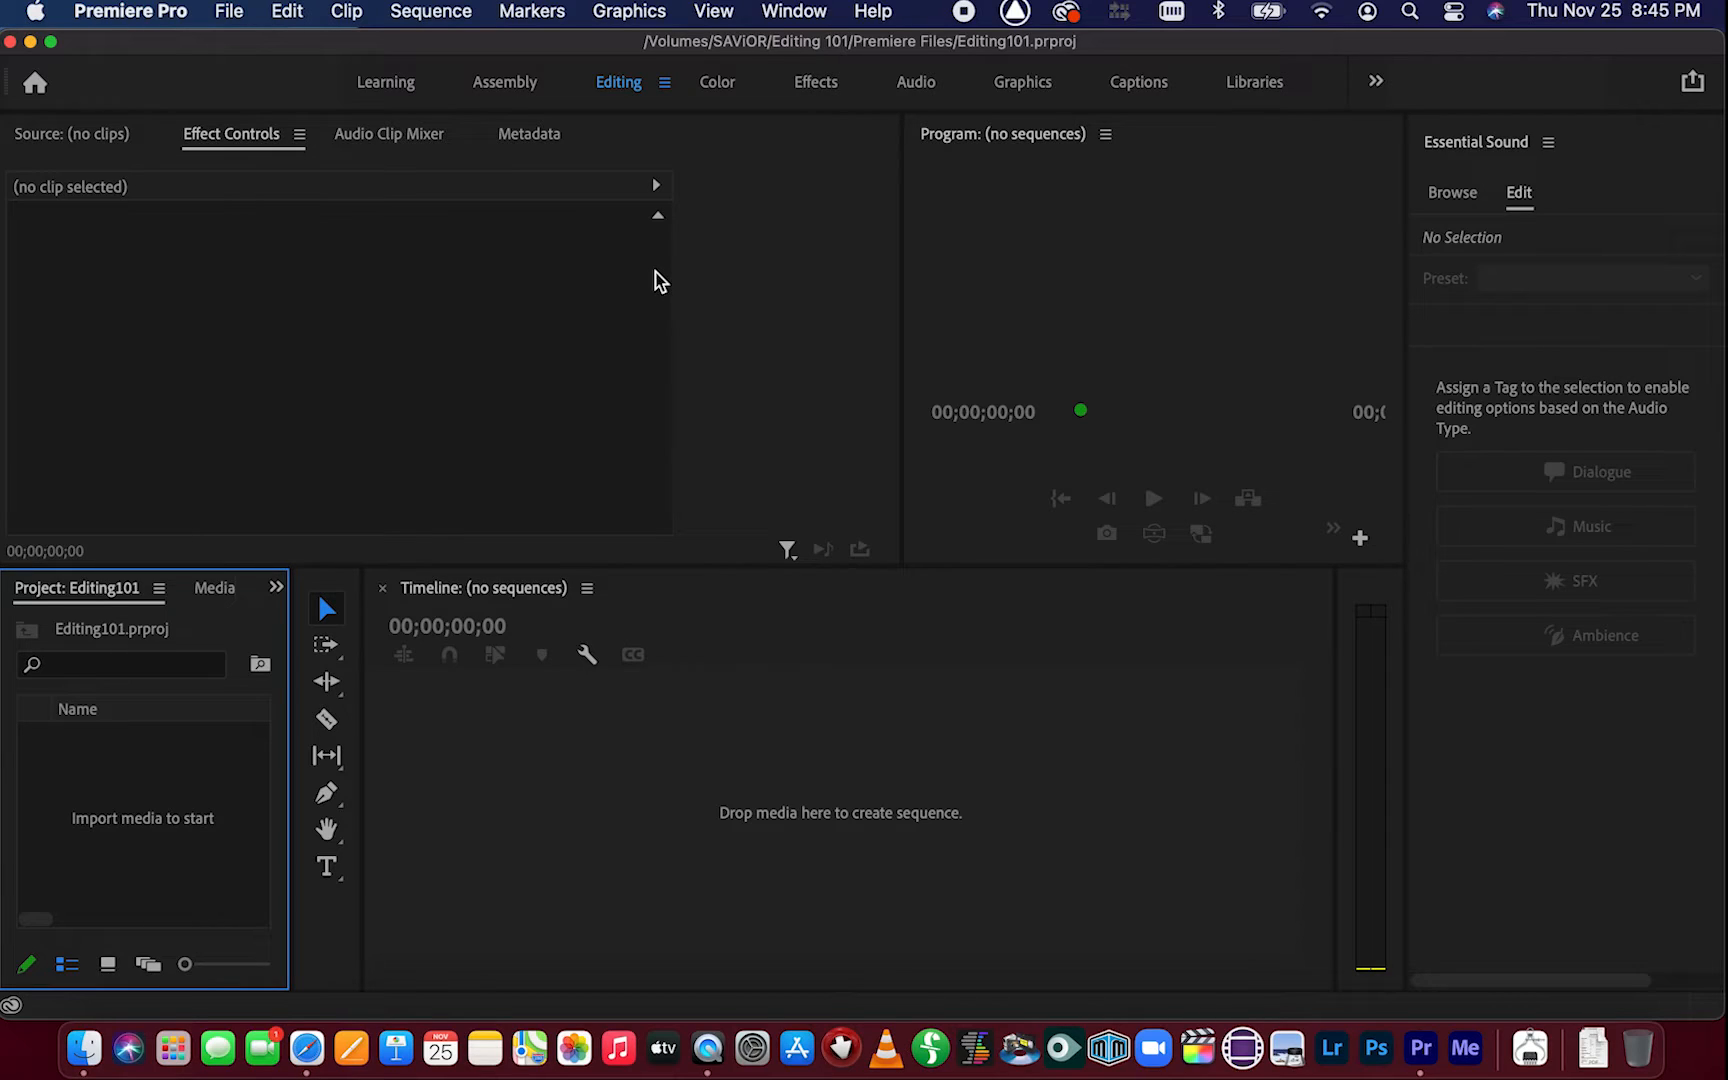
Reset the Editing workspace to its saved layout
{"action": "left_click", "coordinate": [790, 12]}
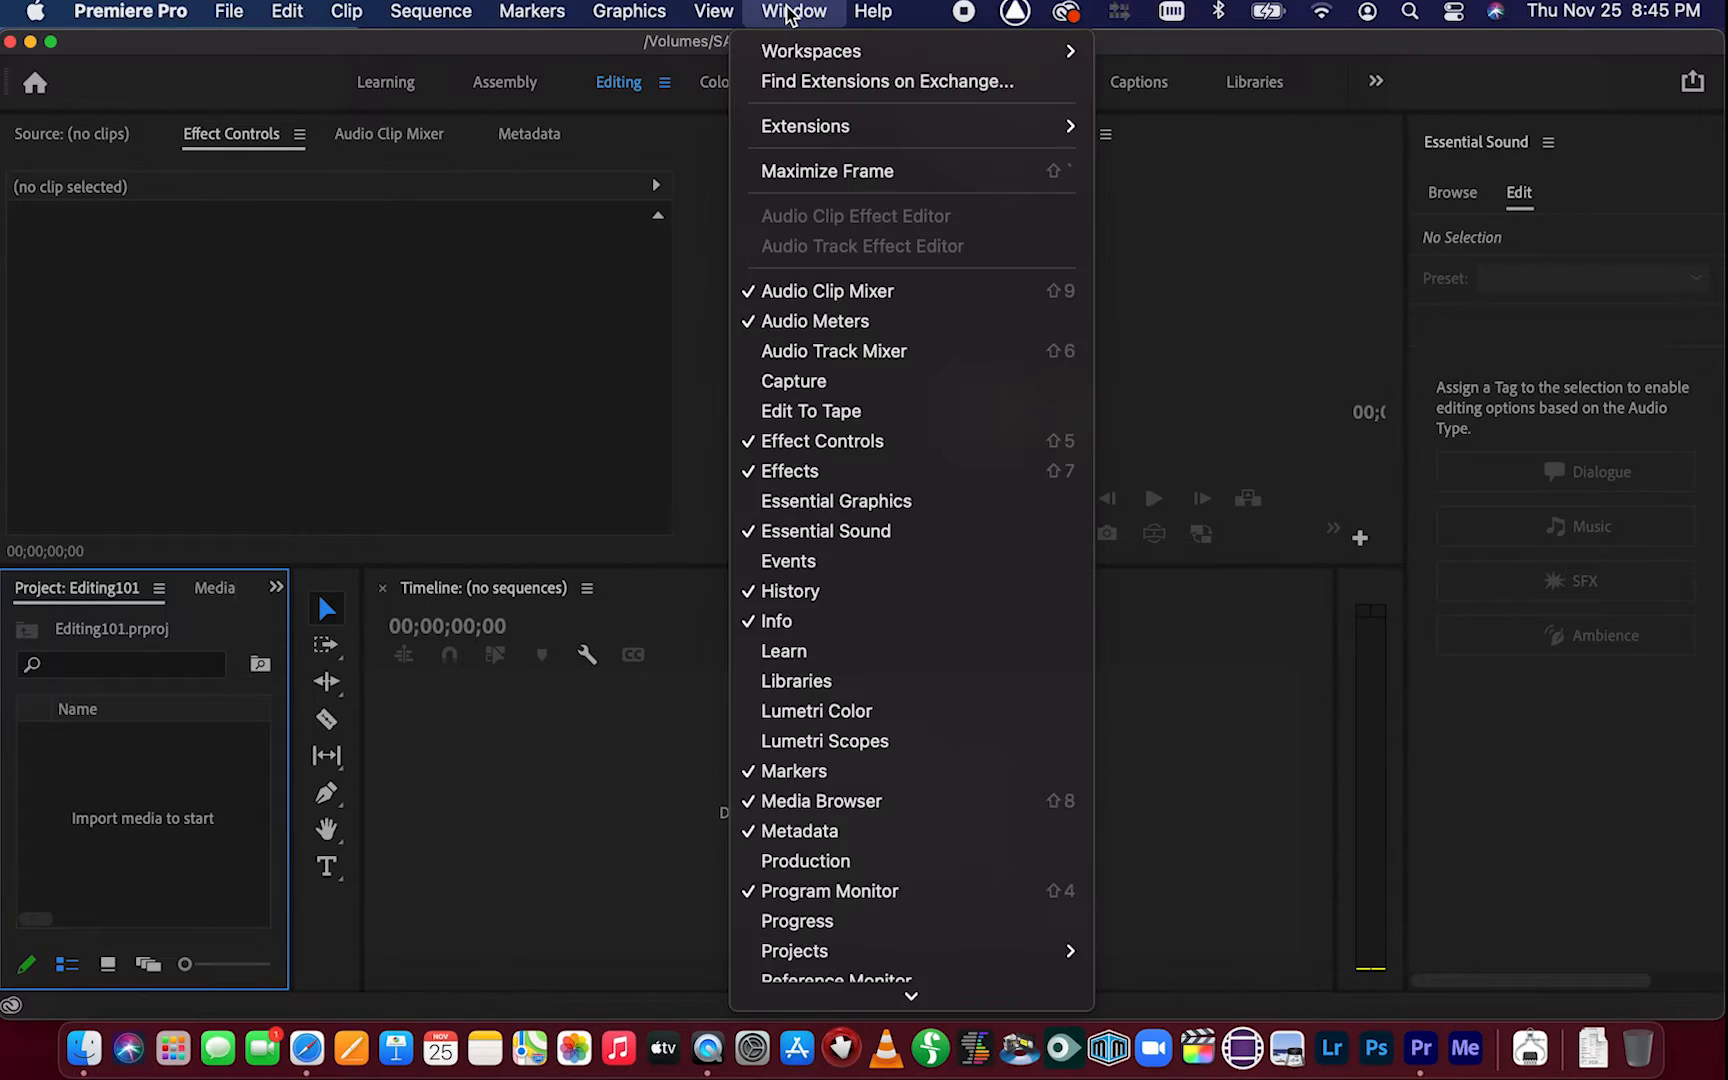
{"action": "mouse_move", "coordinate": [795, 52]}
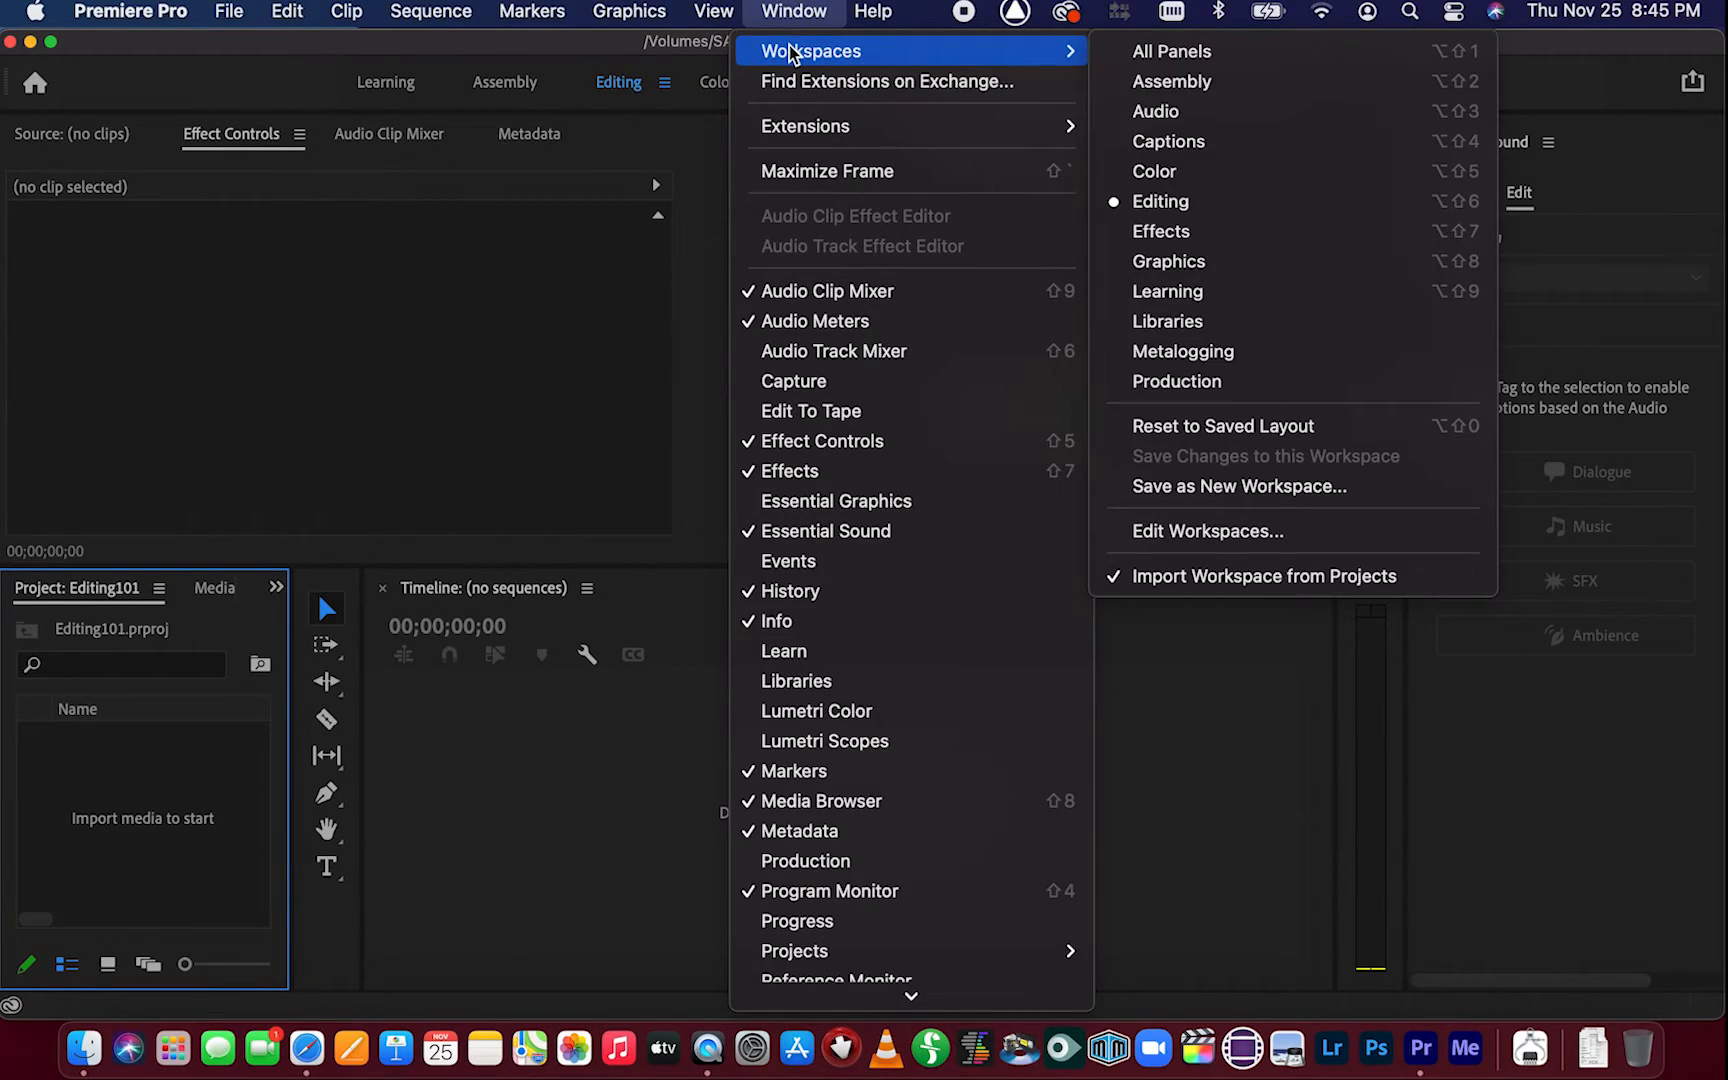
{"action": "left_click", "coordinate": [1247, 427]}
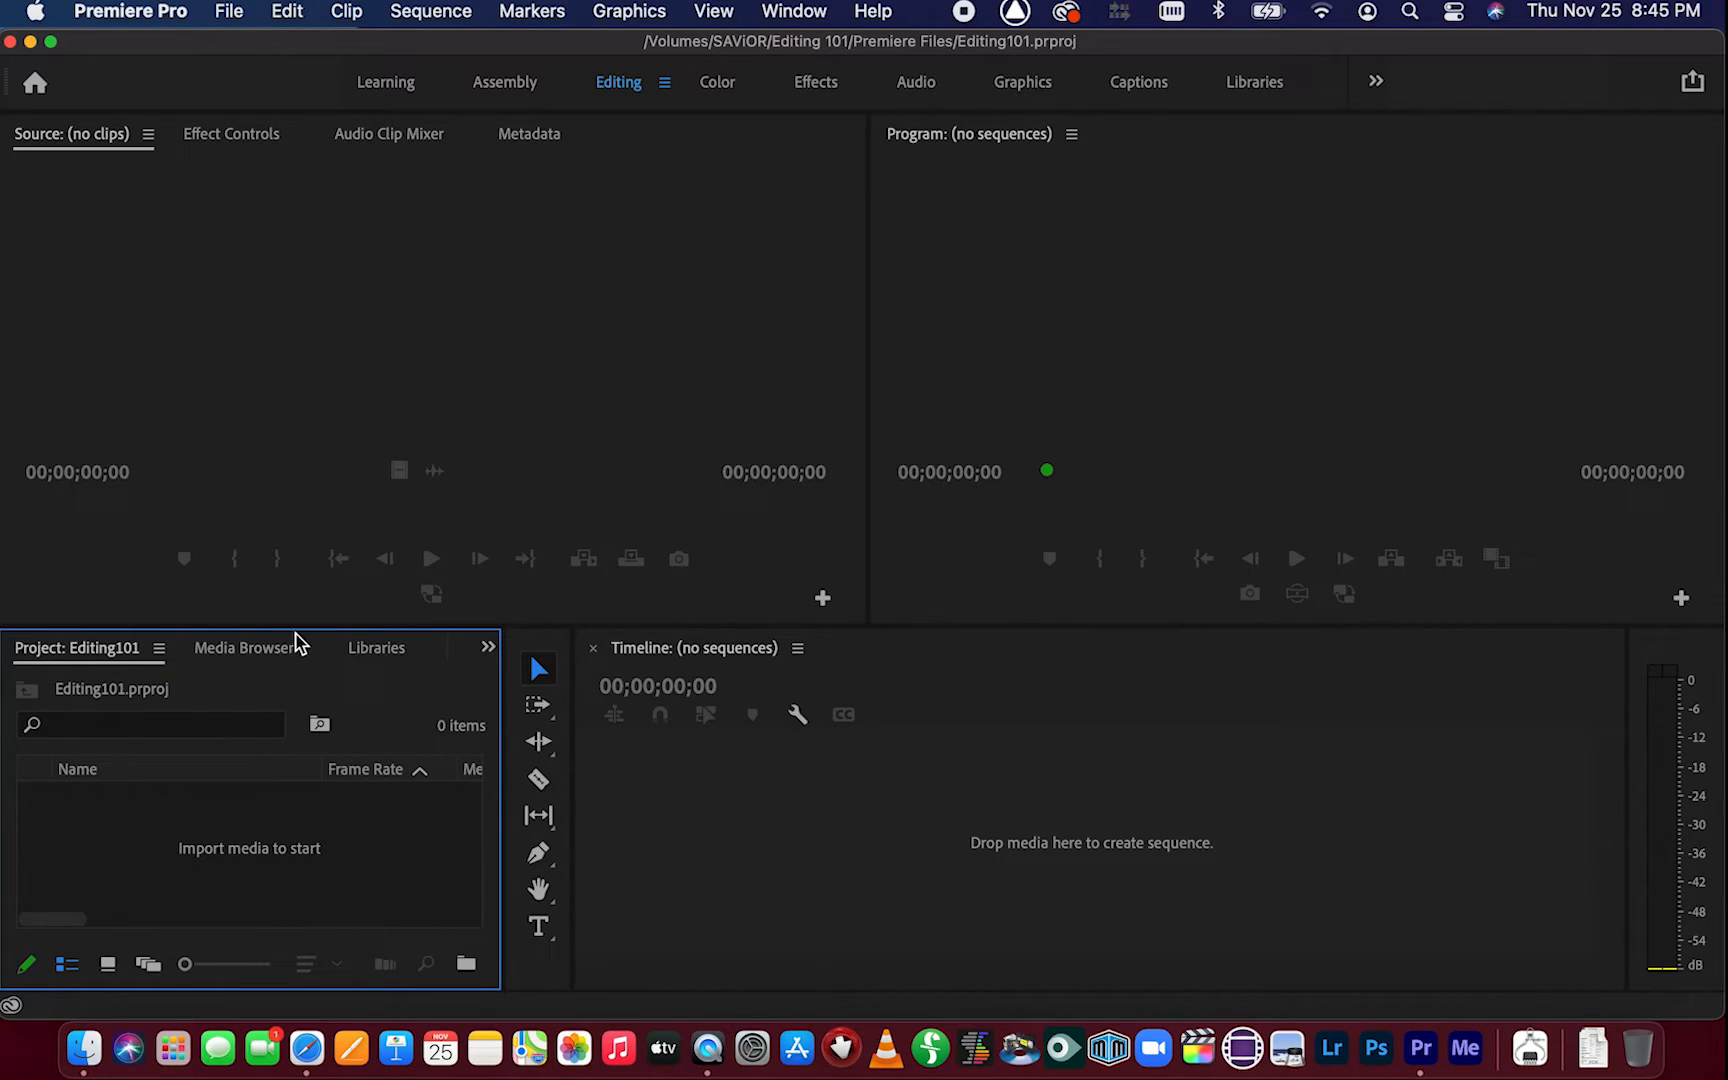
Enlarge the Project panel and maximize it to fill the window
{"action": "left_click_drag", "start_coordinate": [309, 627], "coordinate": [309, 468]}
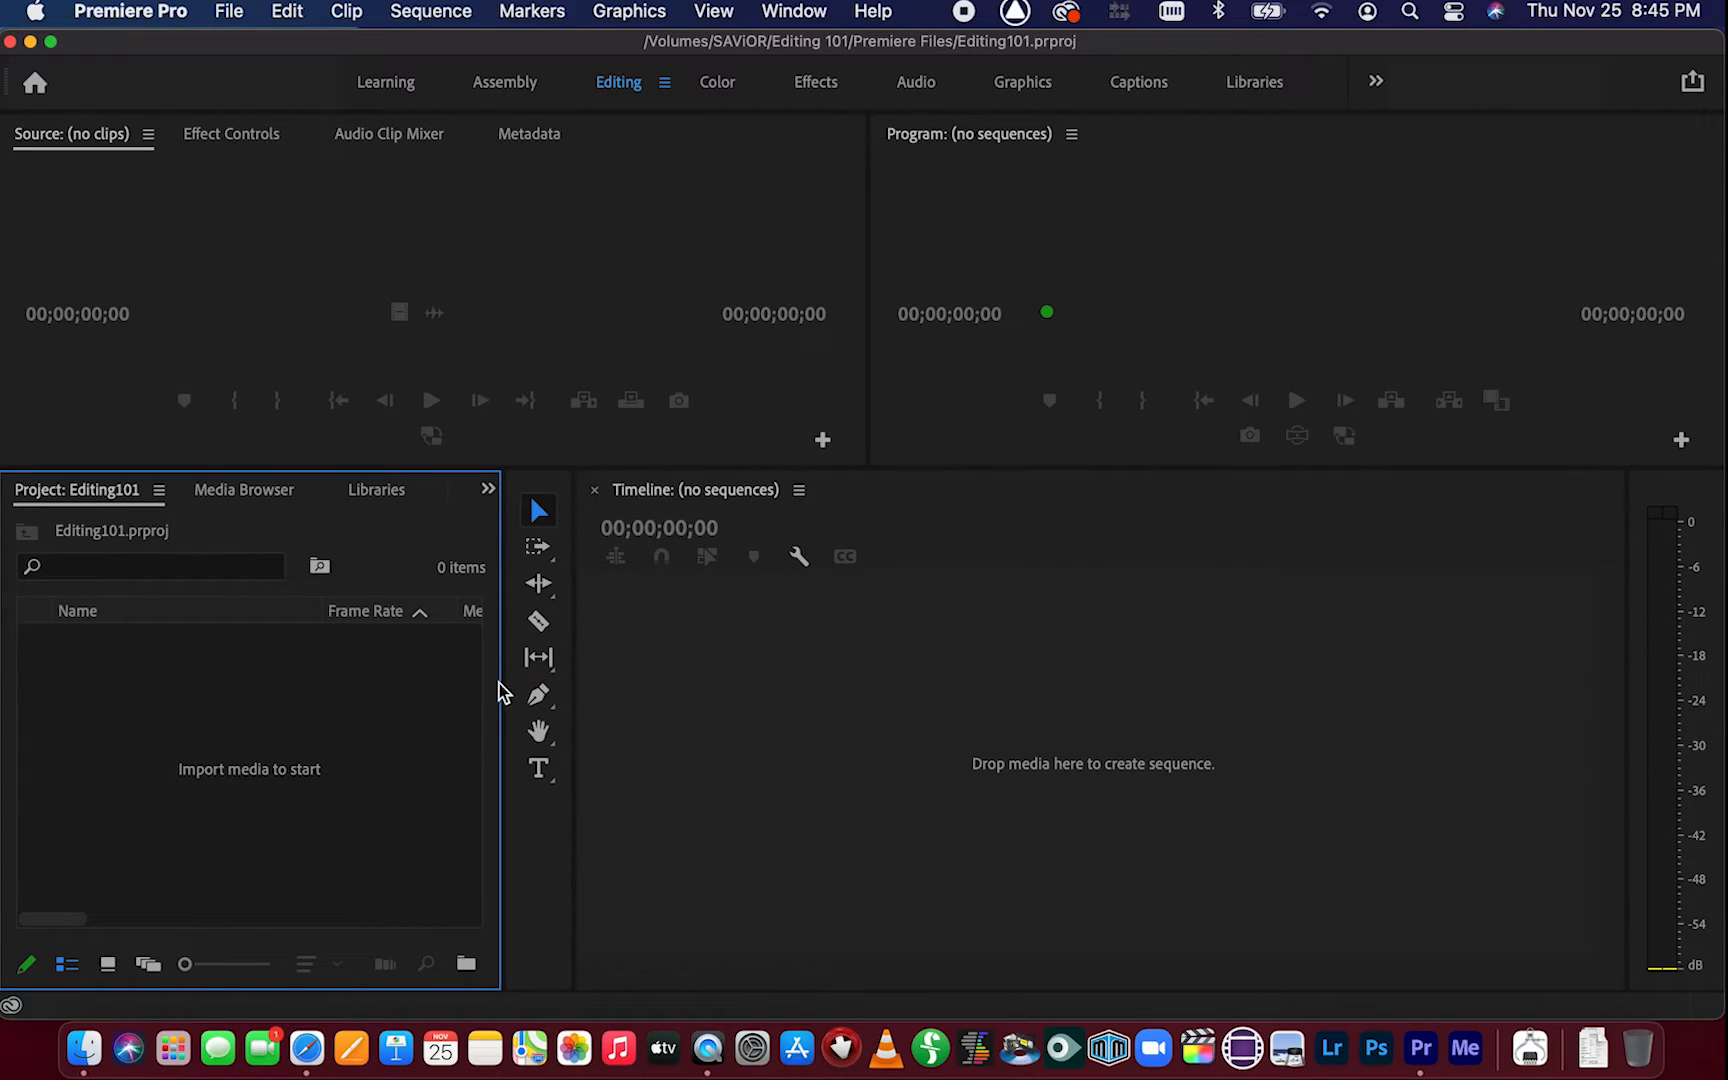
{"action": "left_click_drag", "start_coordinate": [500, 692], "coordinate": [707, 693]}
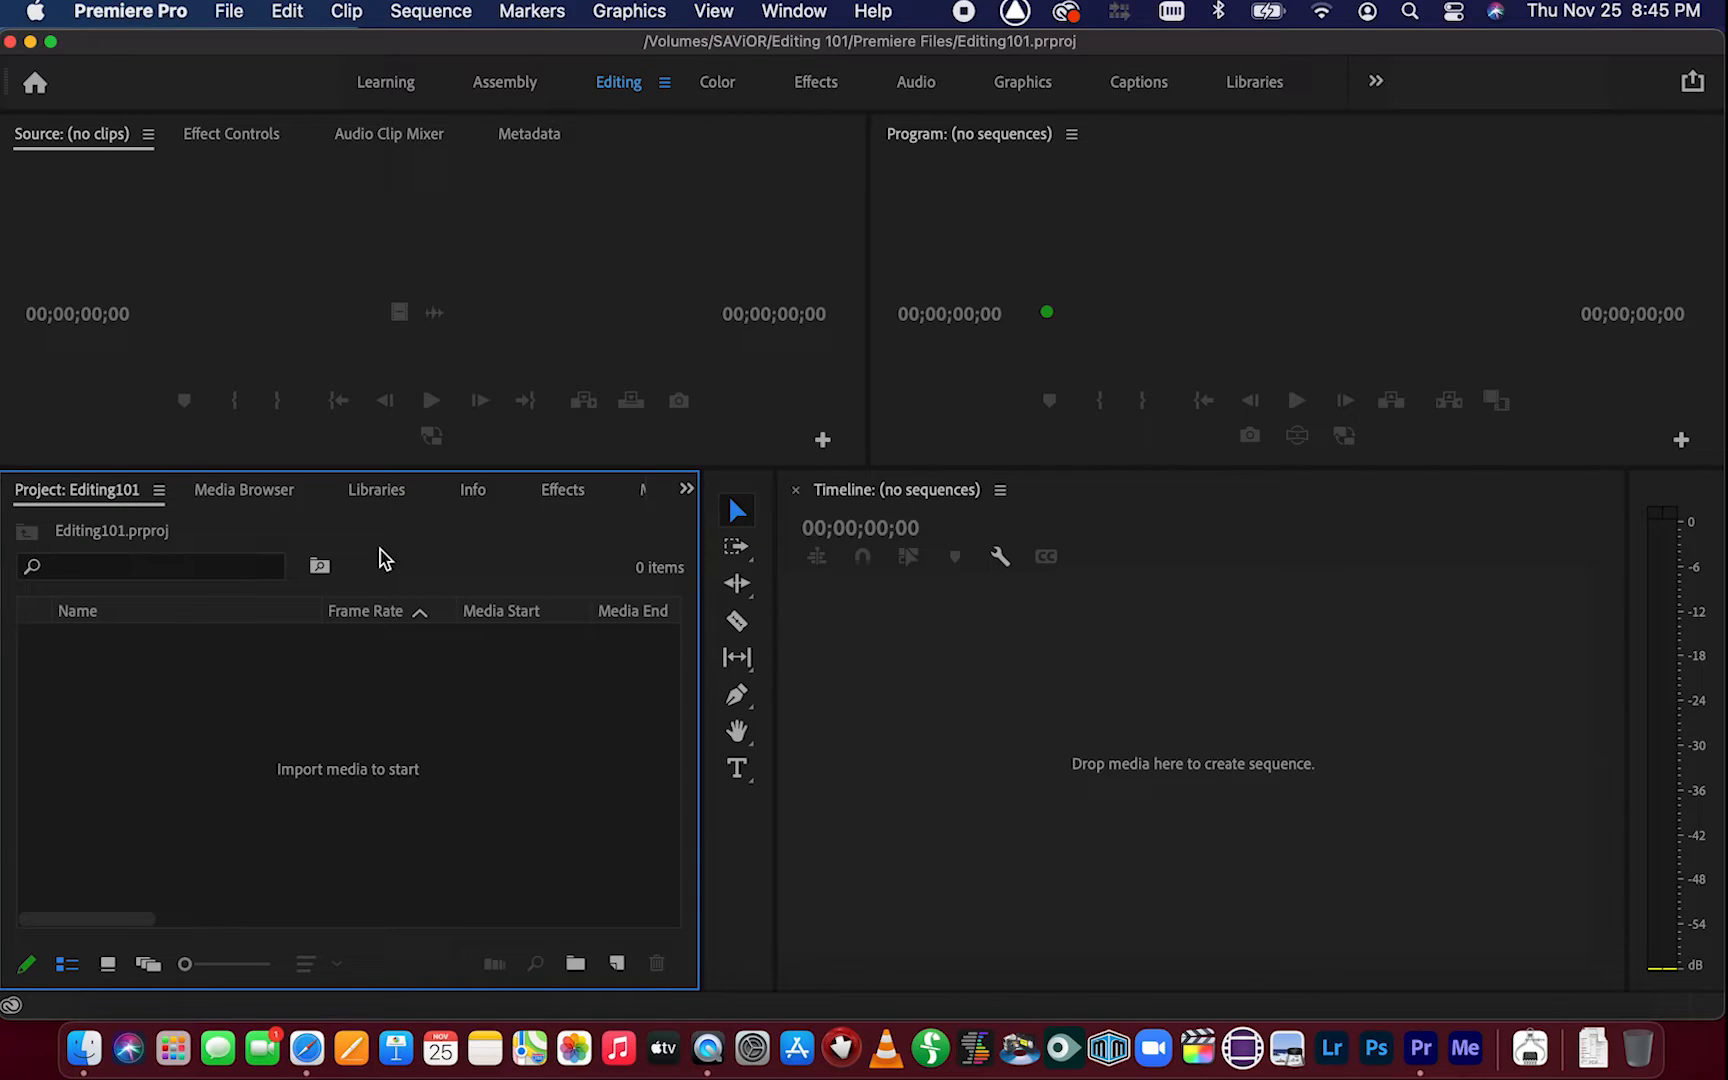
{"action": "key", "text": "grave"}
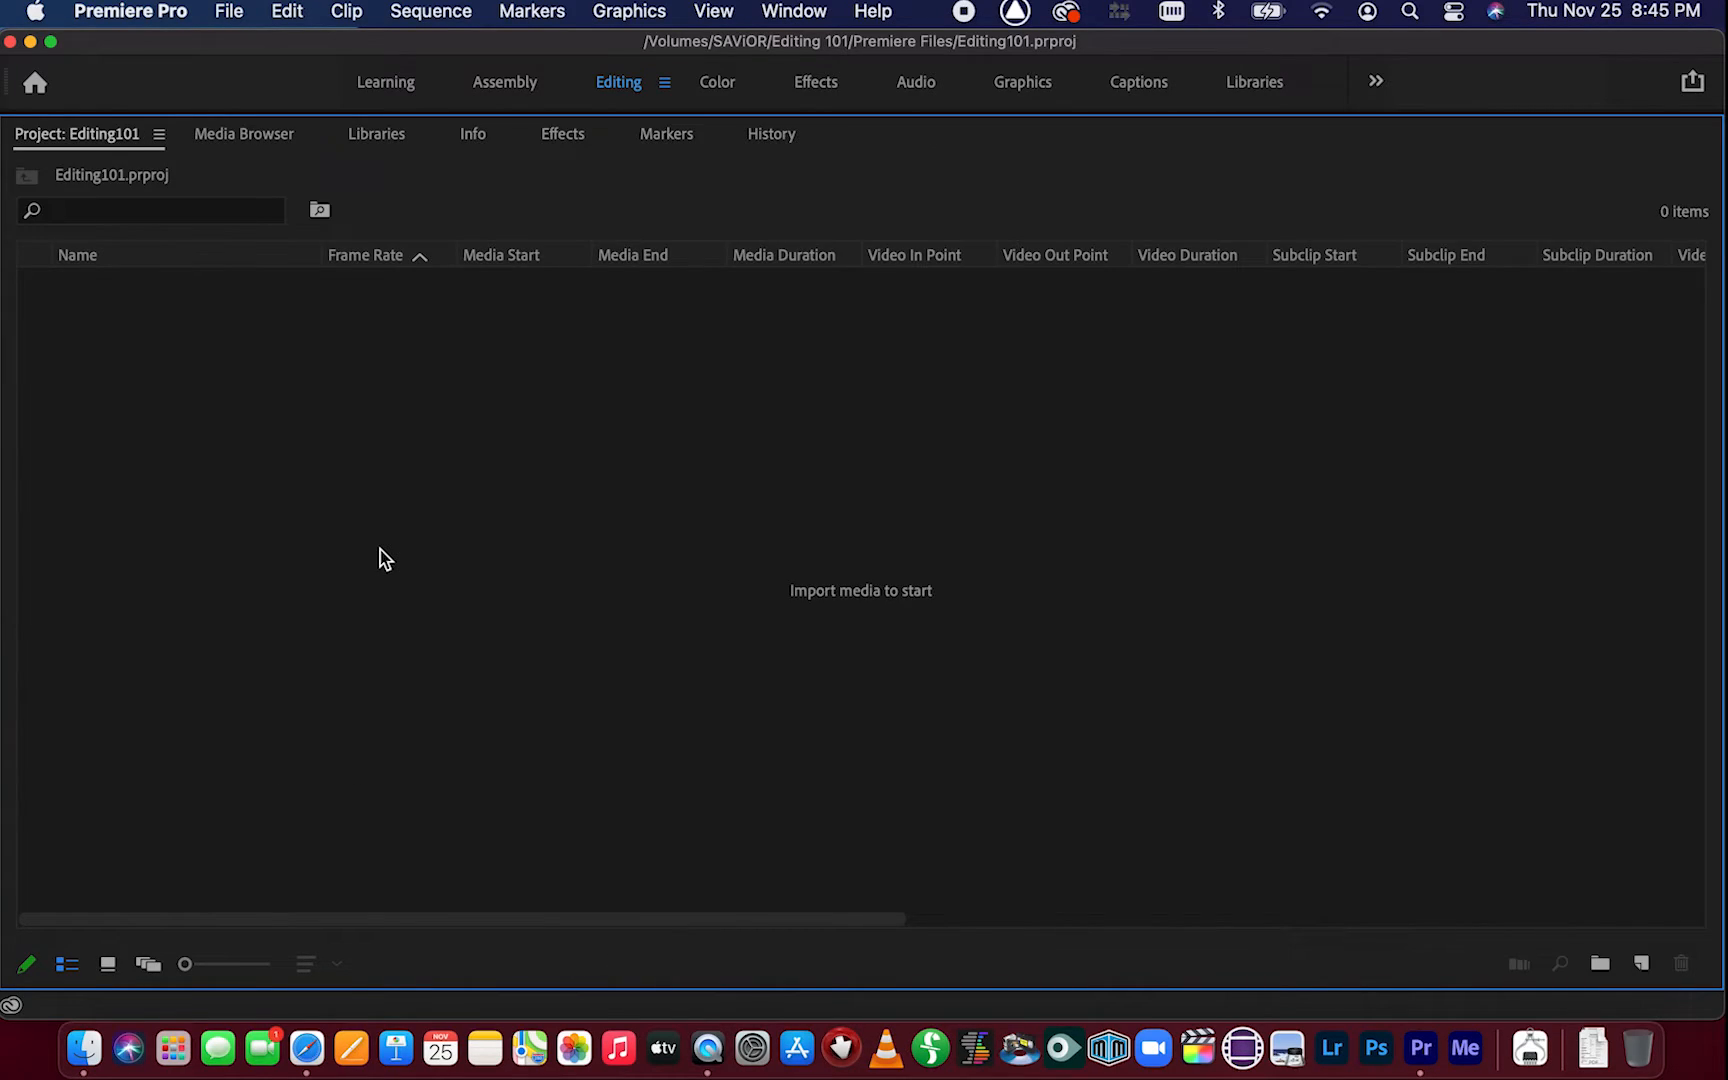
Create a new bin in the project named 1_Sequences
{"action": "right_click", "coordinate": [335, 554]}
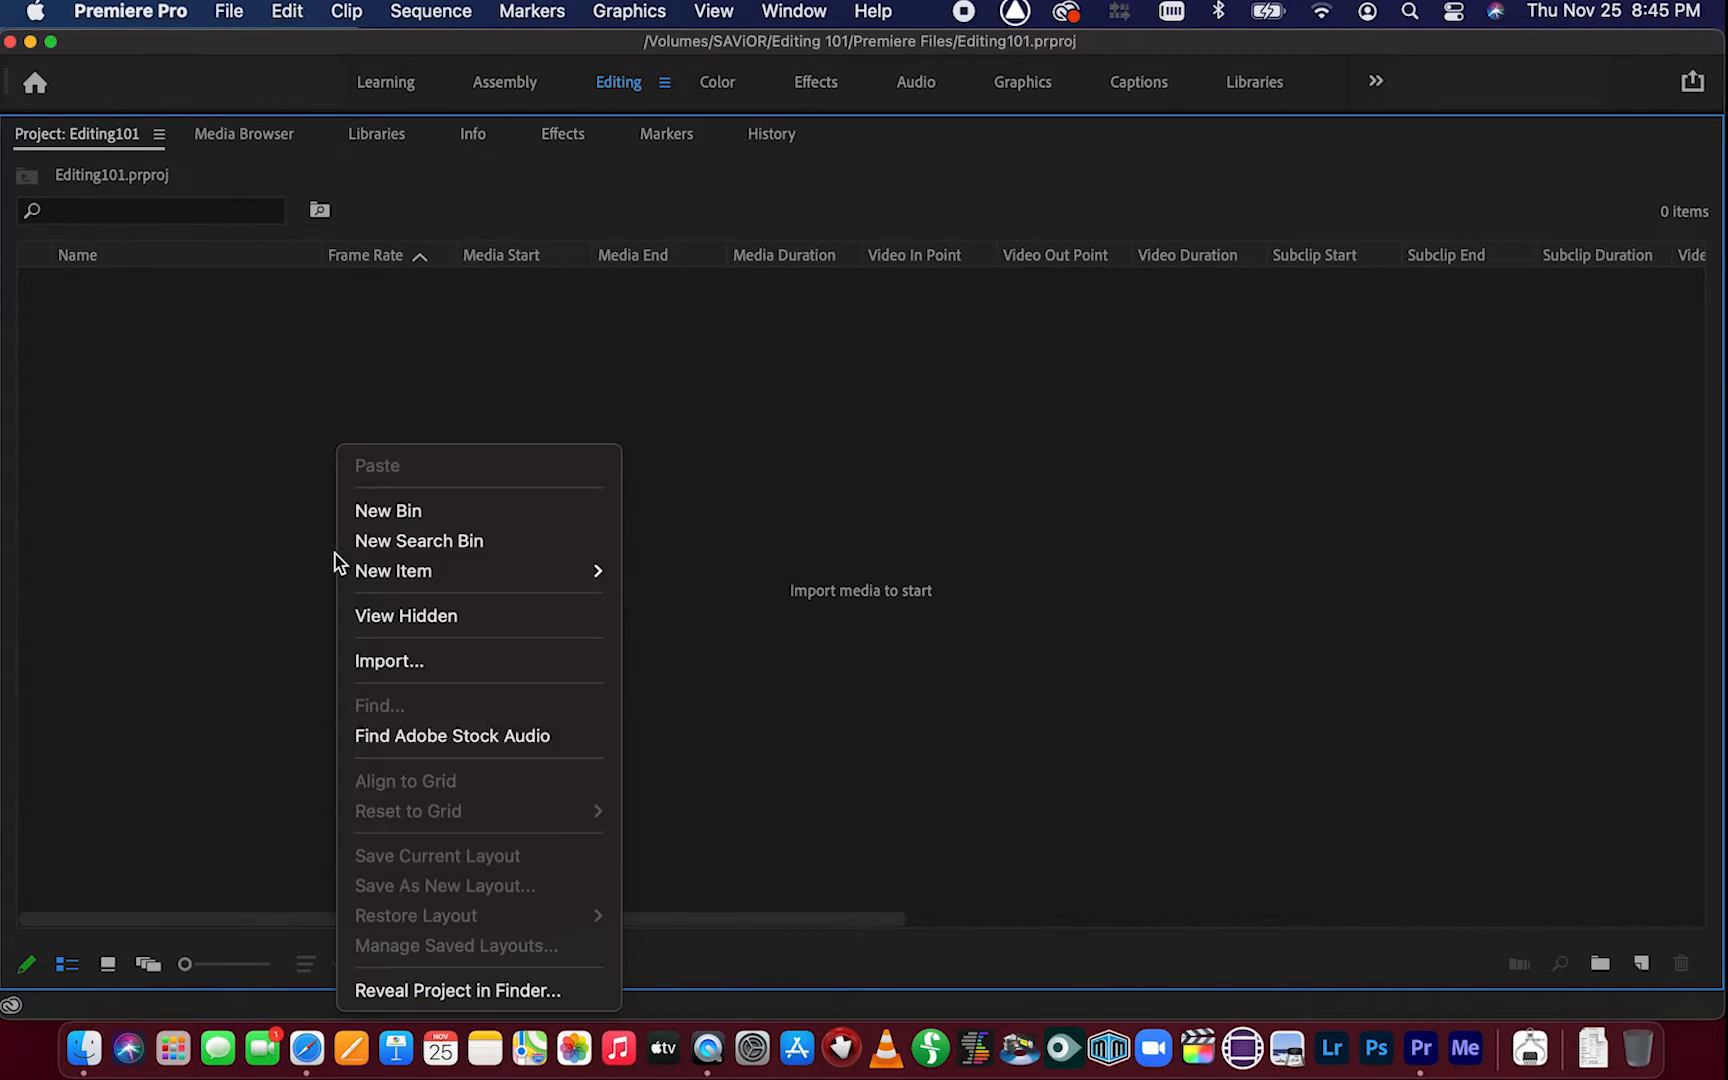
{"action": "left_click", "coordinate": [283, 530]}
{"action": "right_click", "coordinate": [244, 366]}
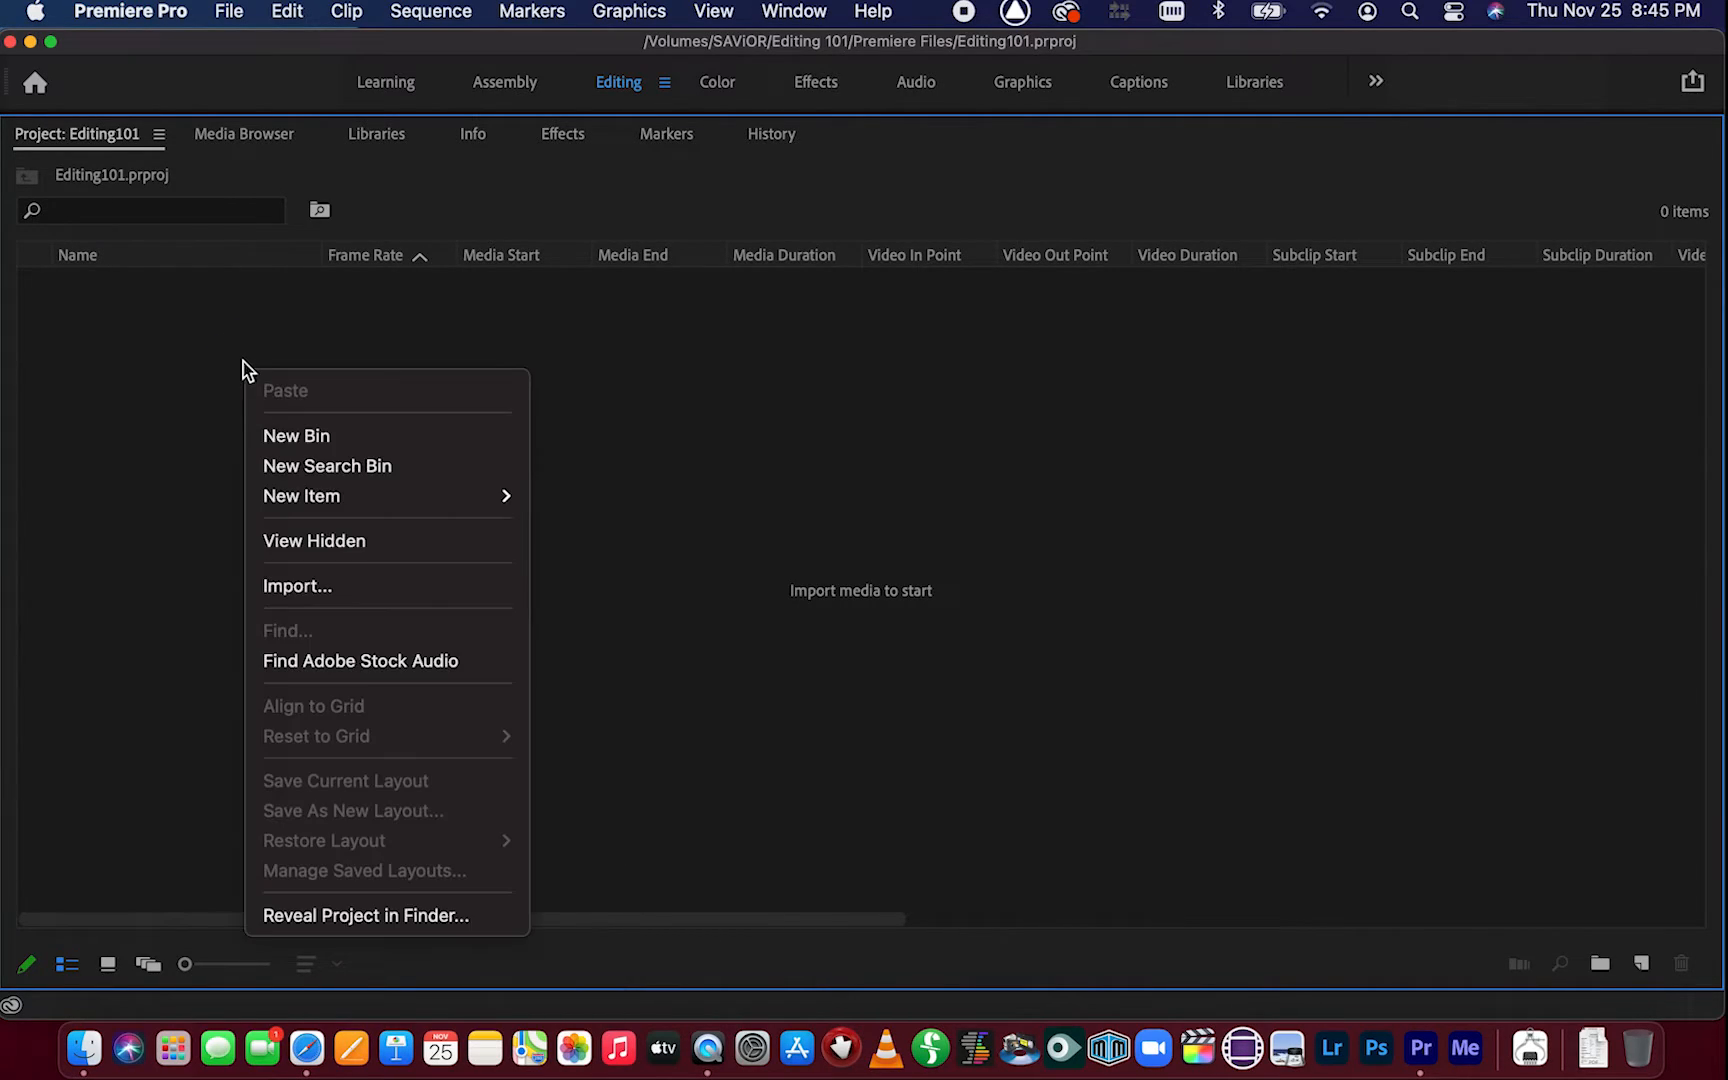
{"action": "left_click", "coordinate": [306, 437]}
{"action": "type", "text": "1"}
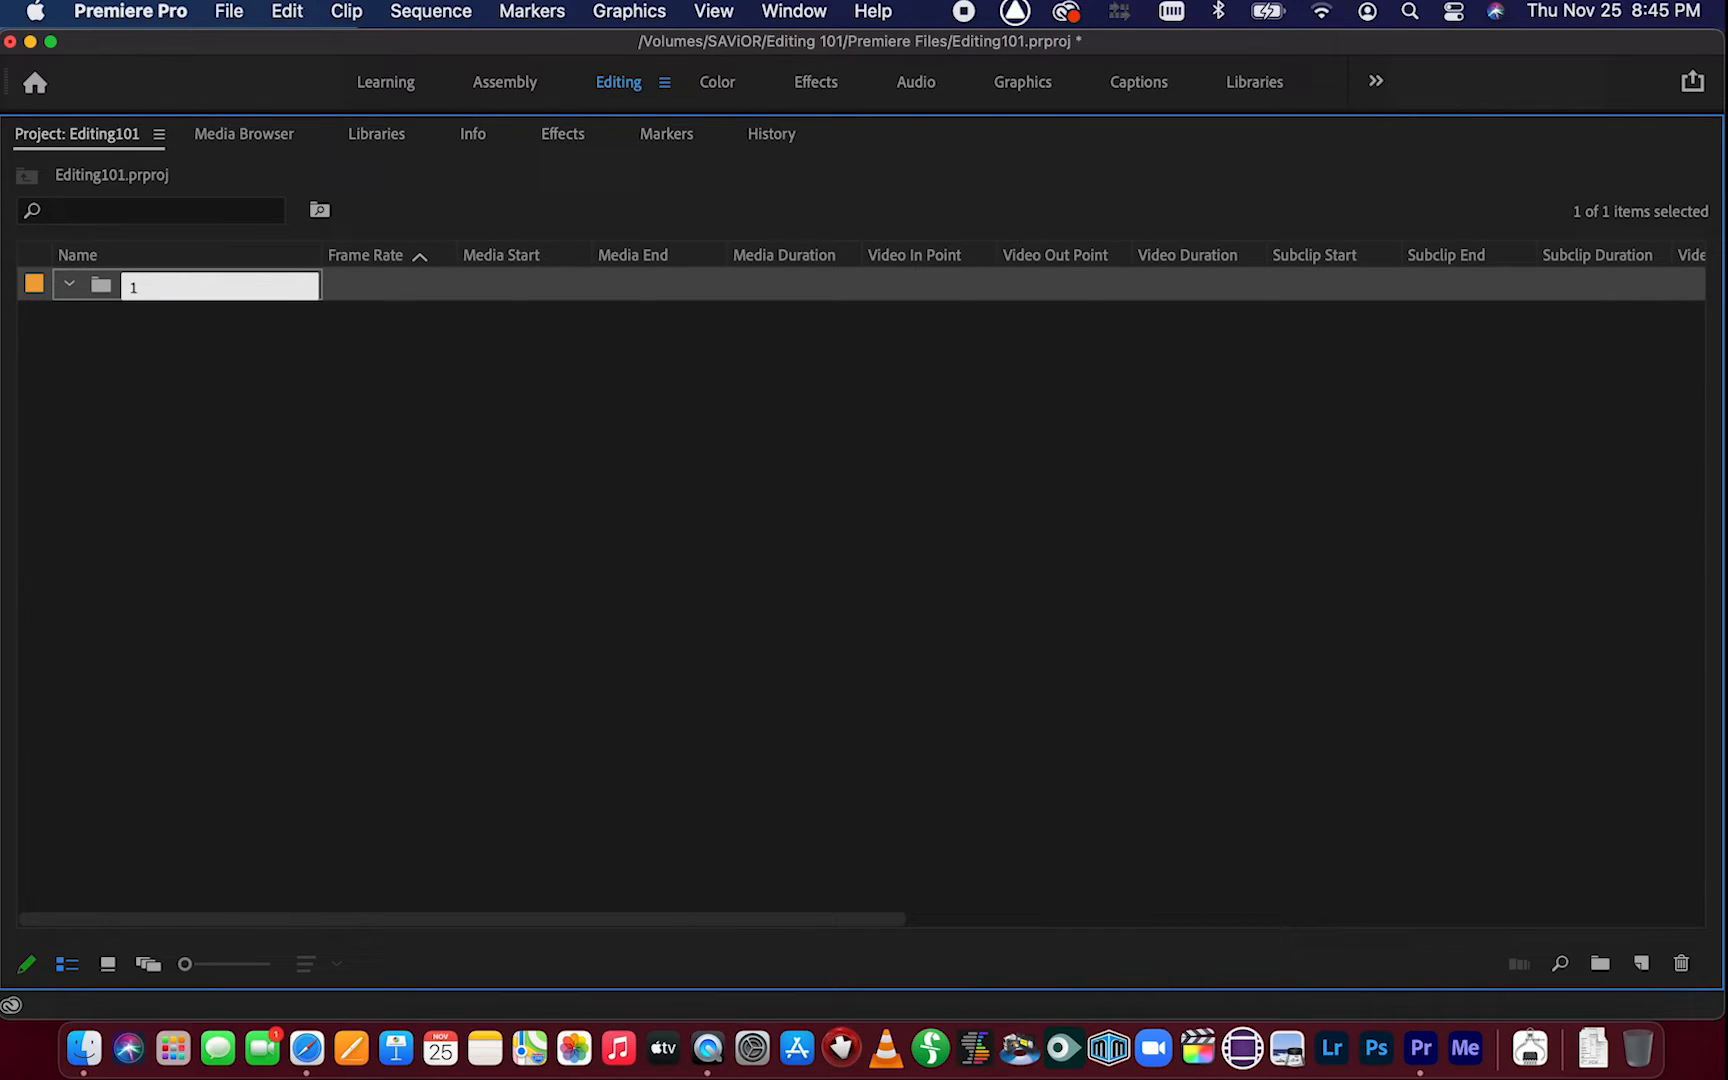
{"action": "type", "text": "_Sequences"}
{"action": "key", "text": "Tab"}
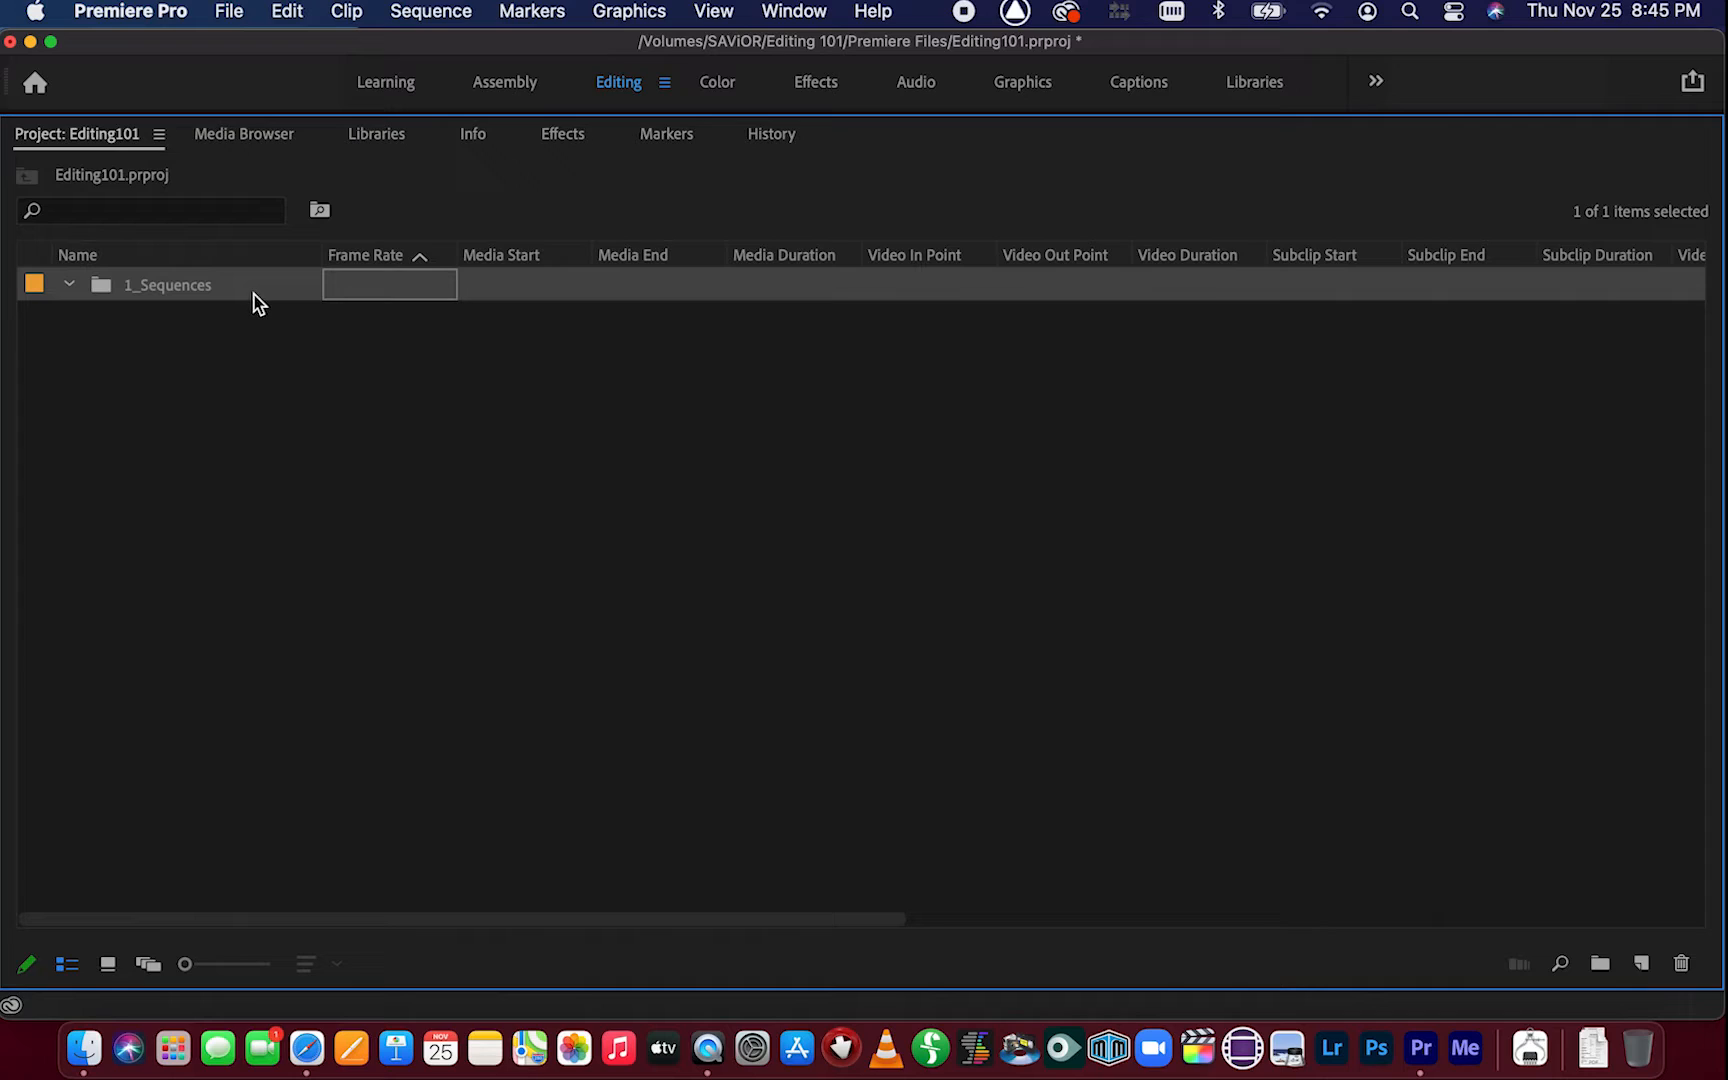
Create a second bin named 2_Footage
{"action": "left_click", "coordinate": [253, 345]}
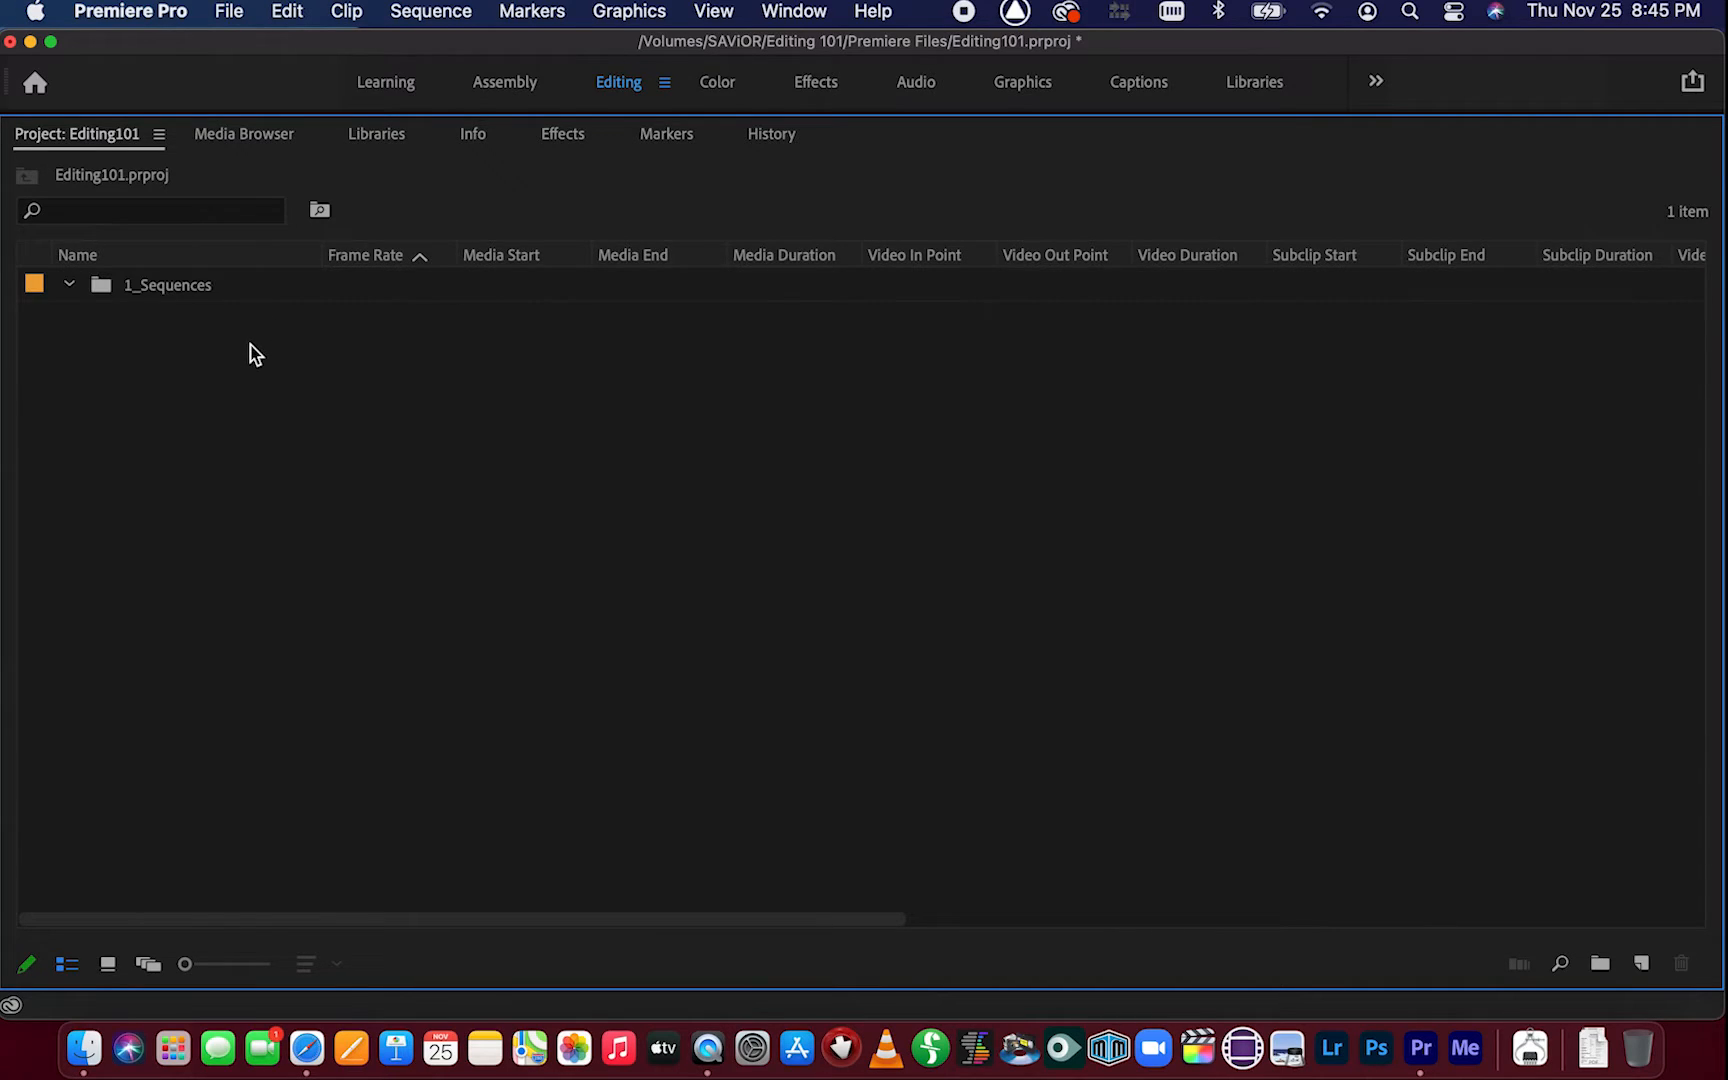
{"action": "left_click", "coordinate": [216, 297]}
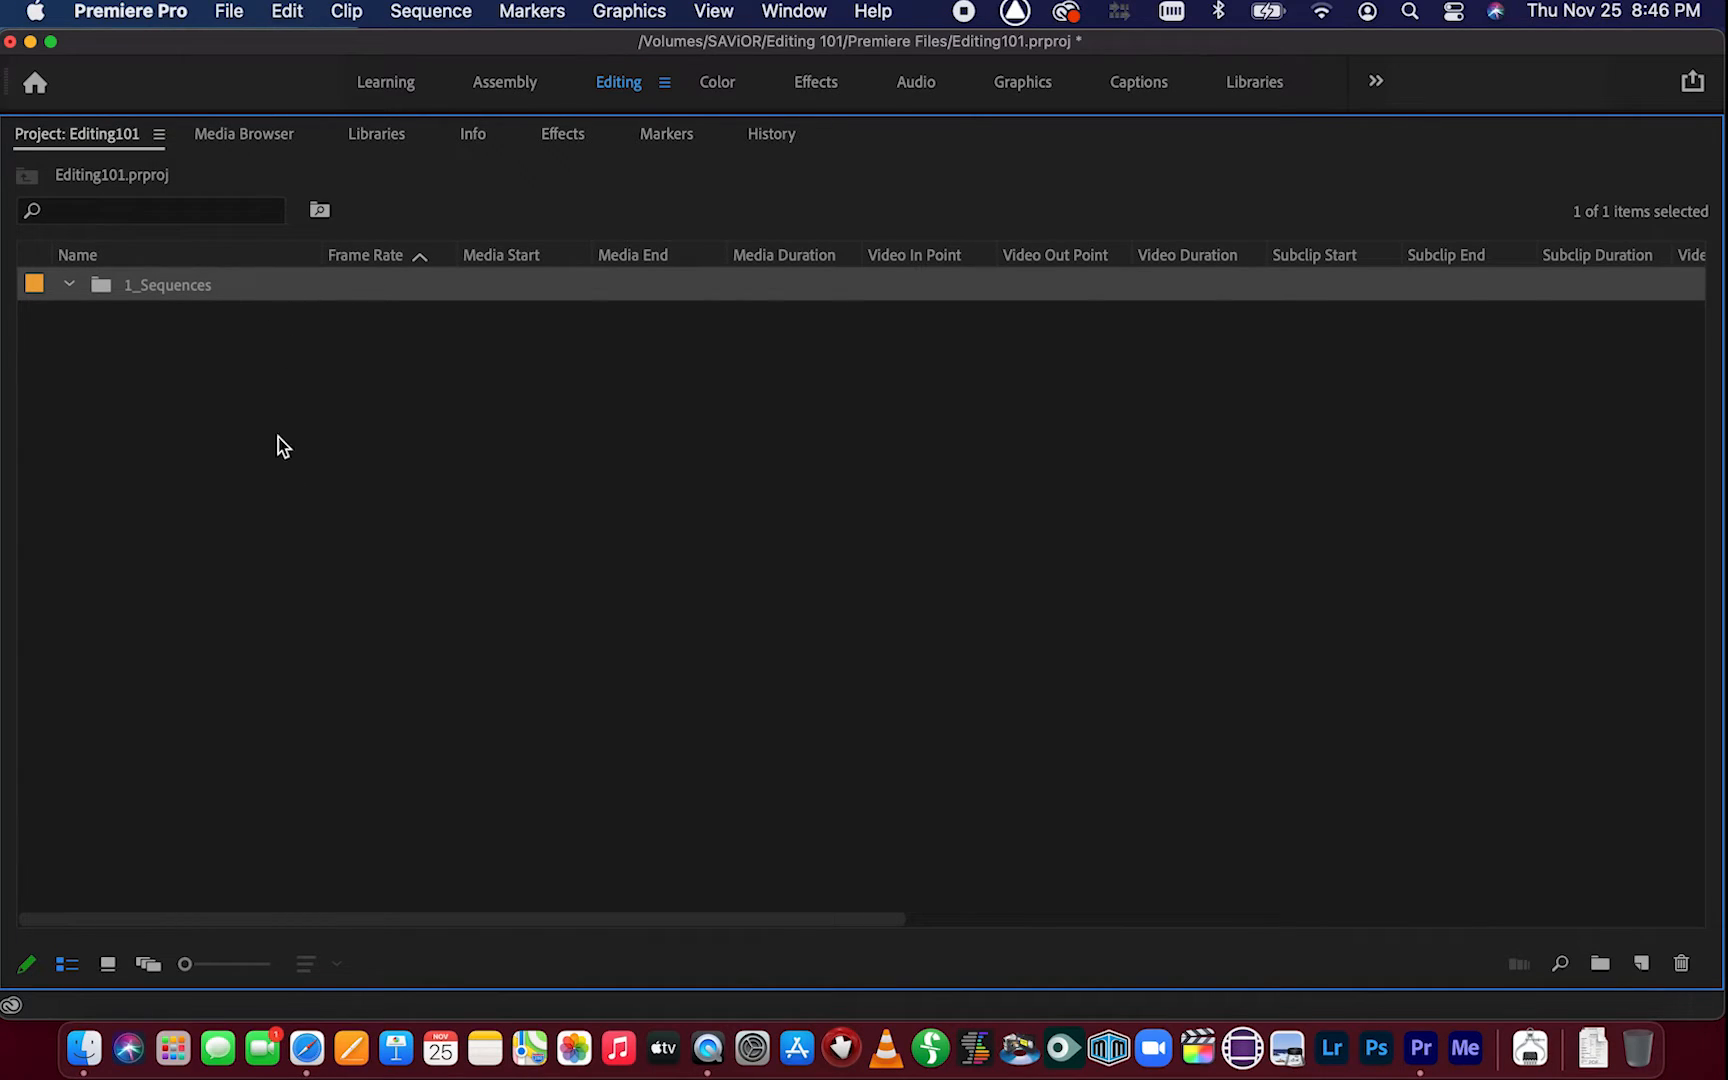
{"action": "left_click", "coordinate": [291, 386]}
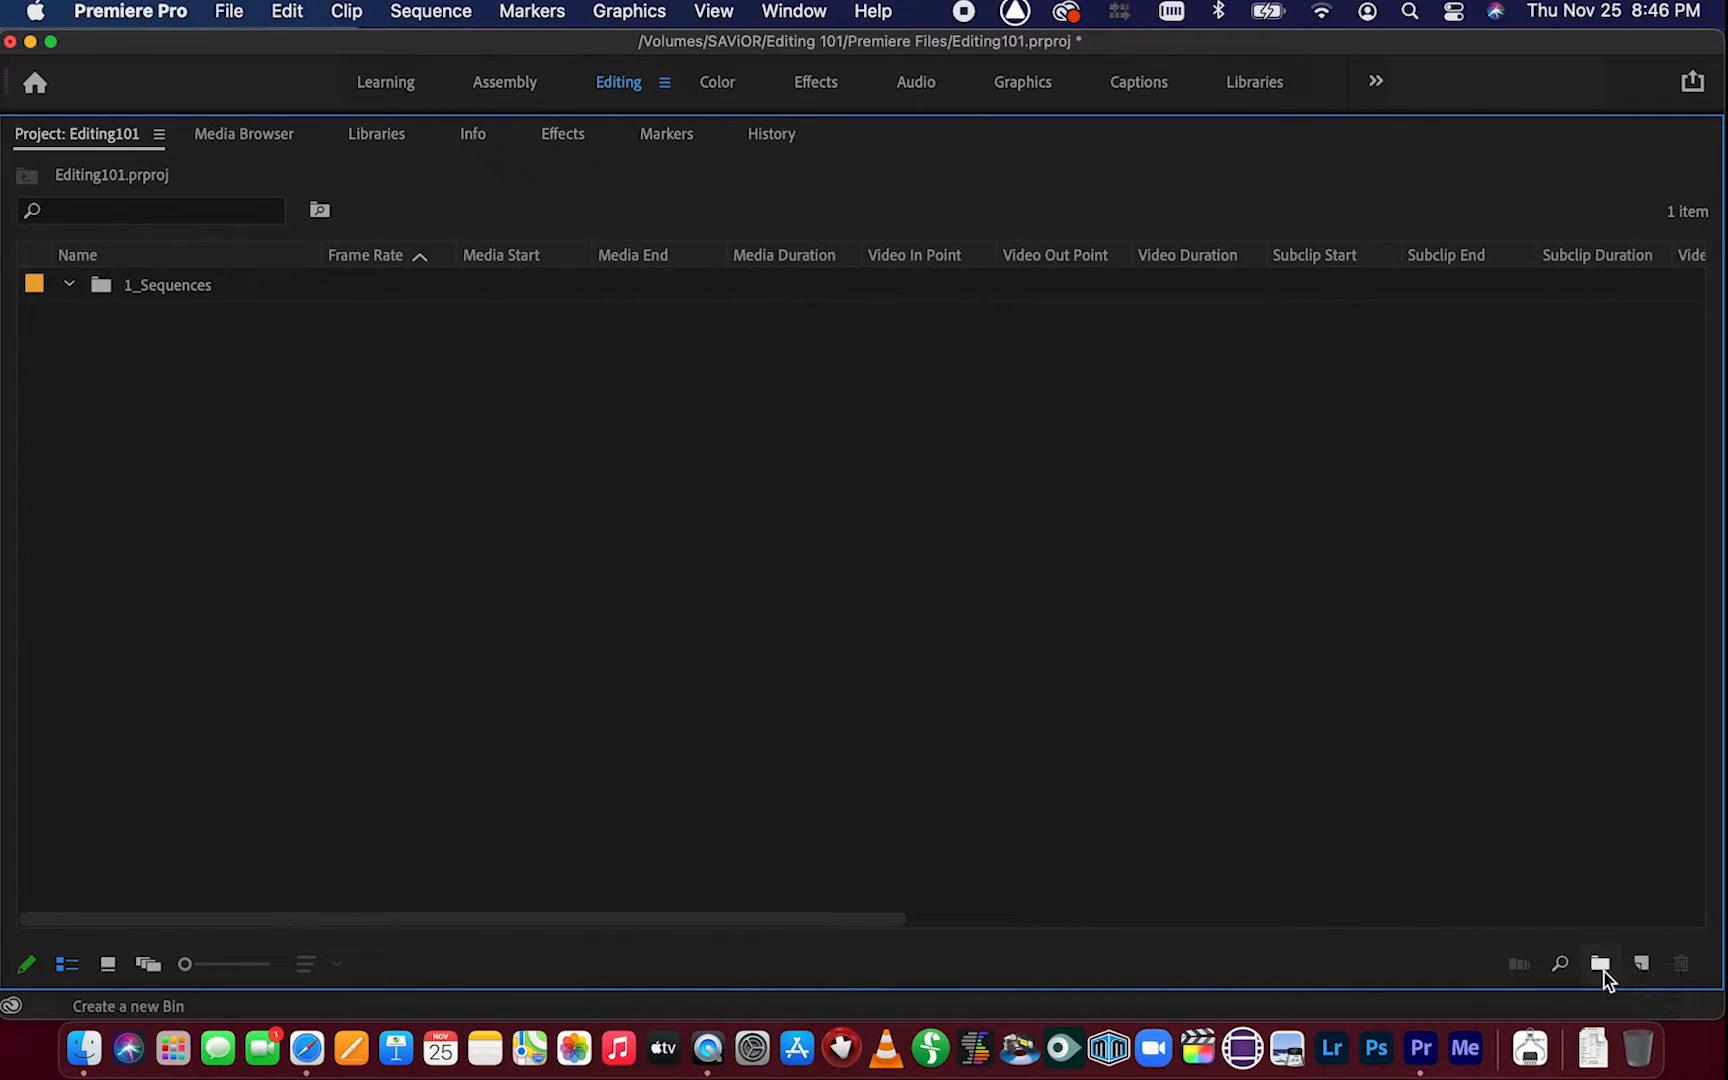
{"action": "left_click", "coordinate": [1600, 964]}
{"action": "type", "text": "2_"}
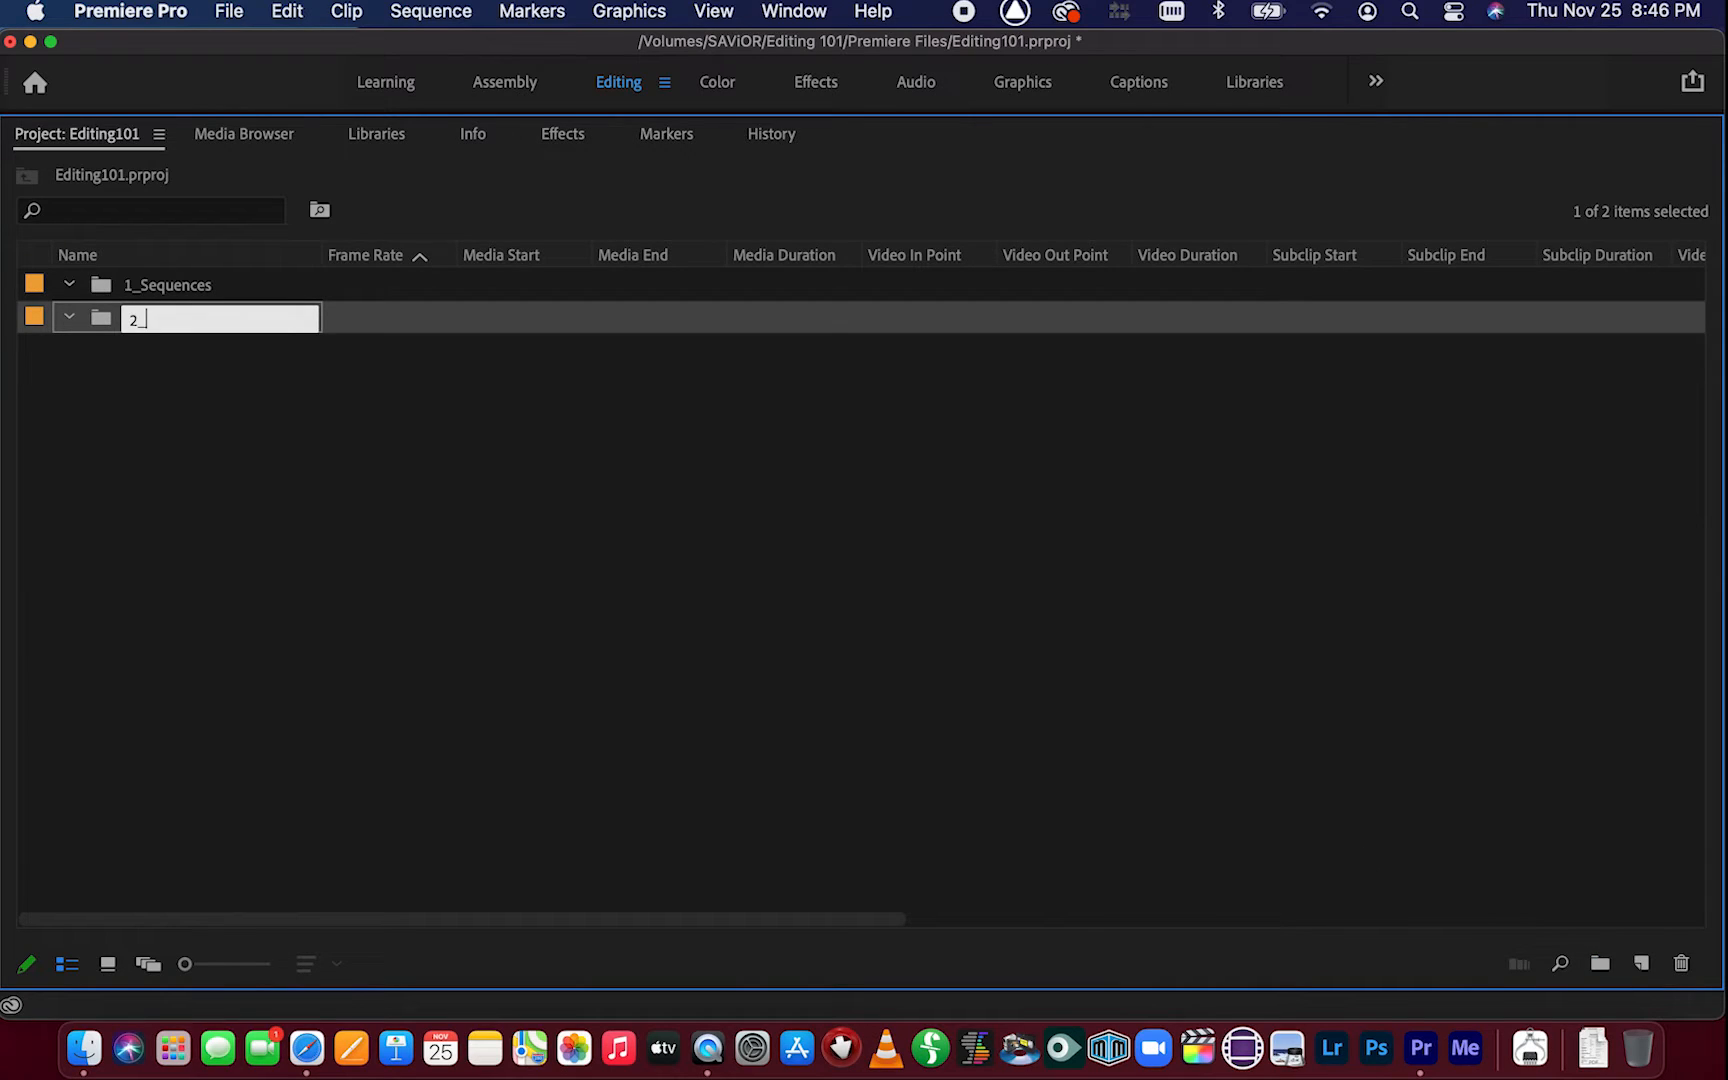
{"action": "type", "text": "Footage"}
{"action": "key", "text": "Return"}
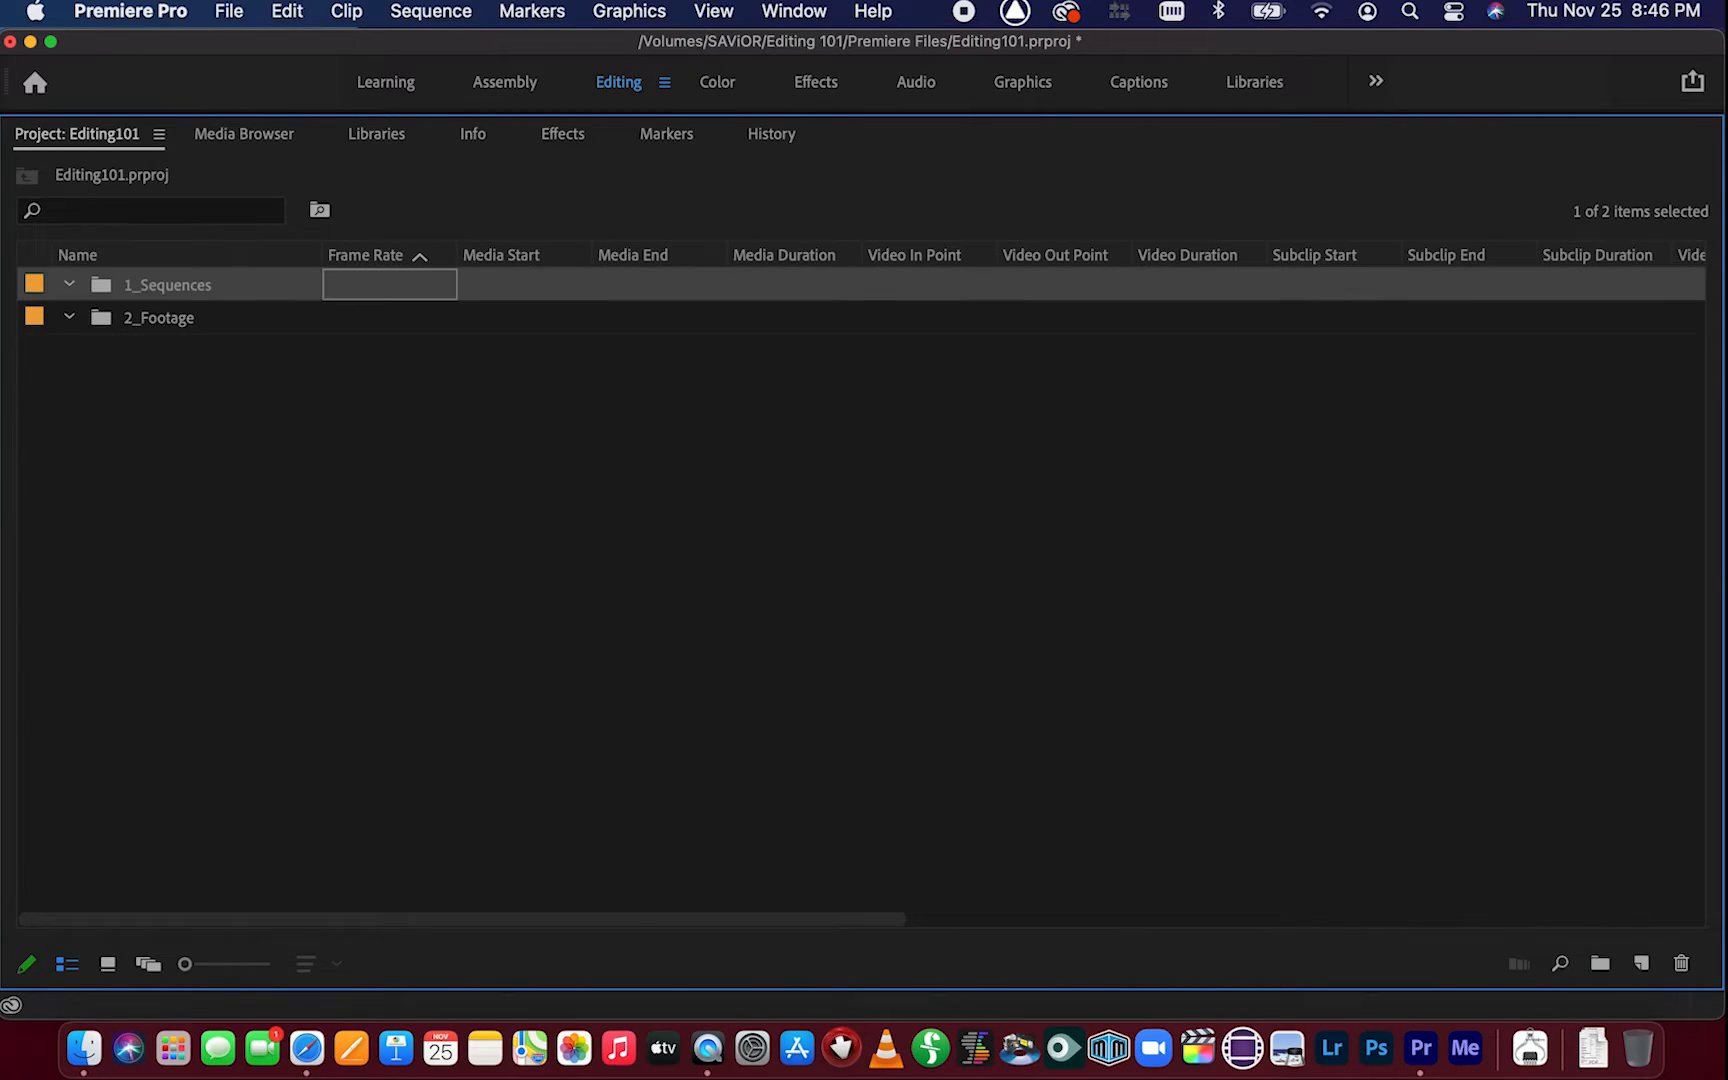
Create a third bin in the project named 3_Music
{"action": "right_click", "coordinate": [377, 530]}
{"action": "left_click", "coordinate": [472, 510]}
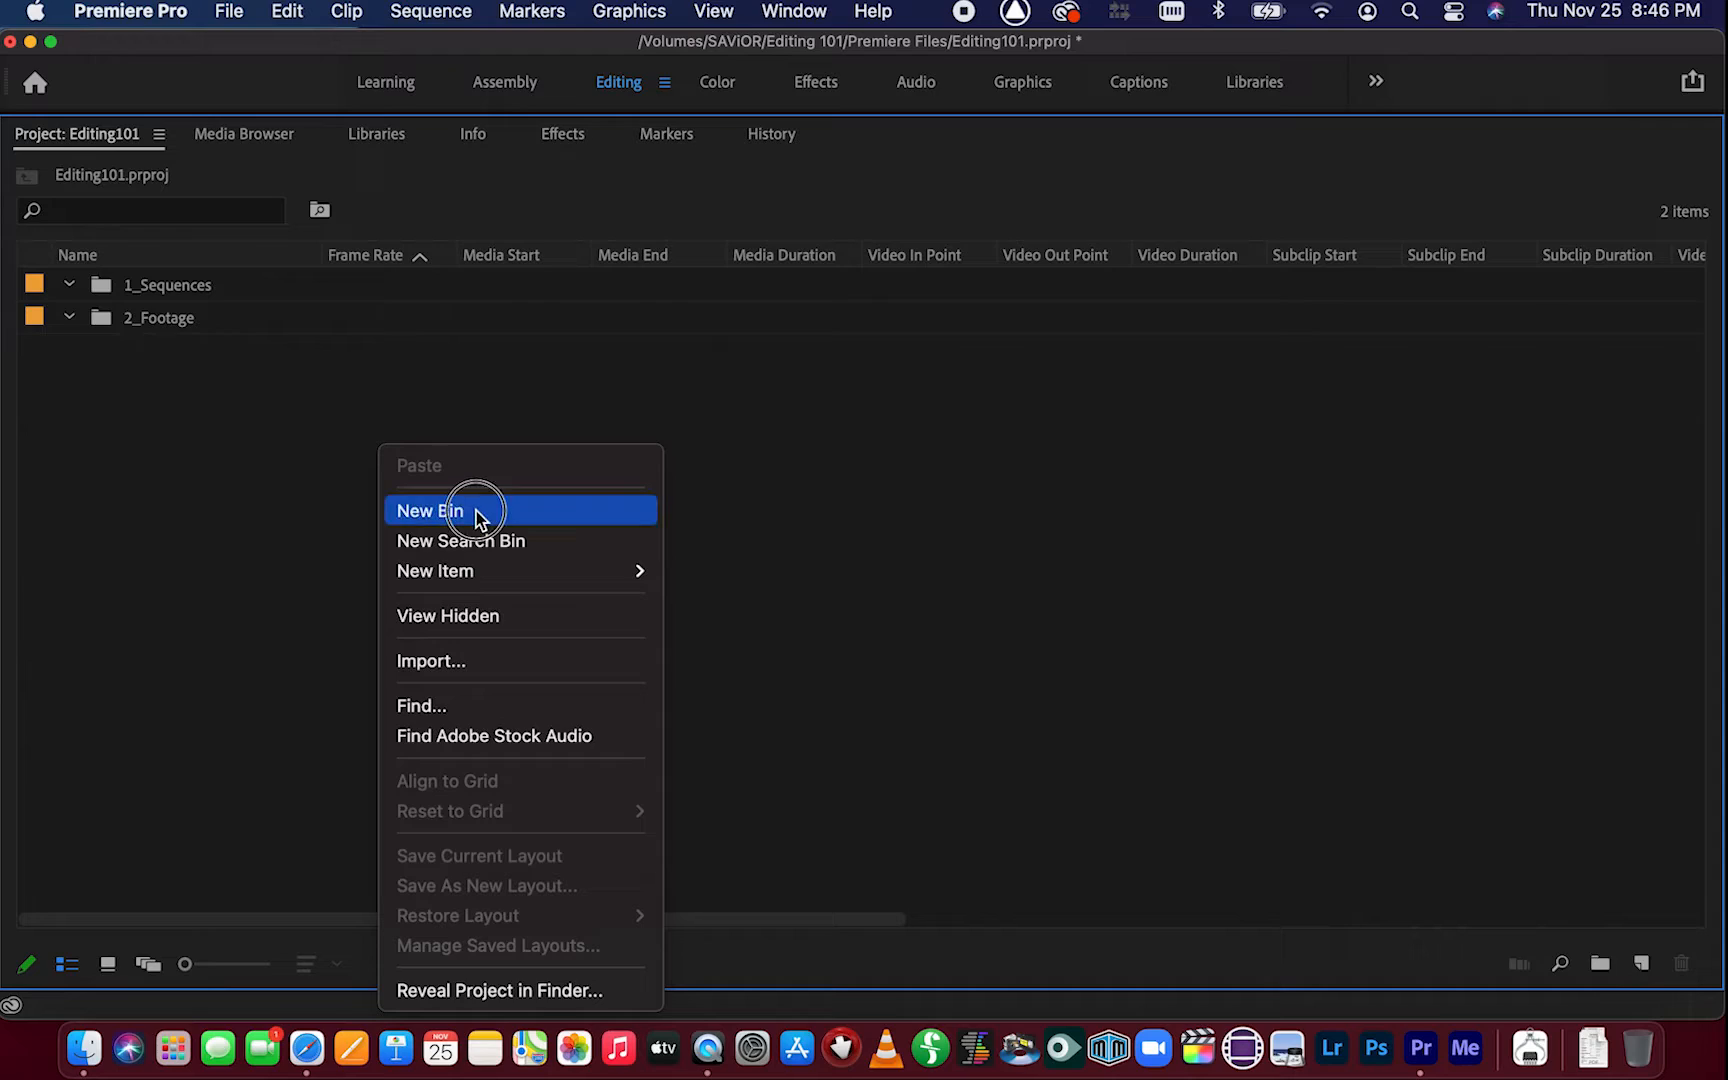
{"action": "type", "text": "3_"}
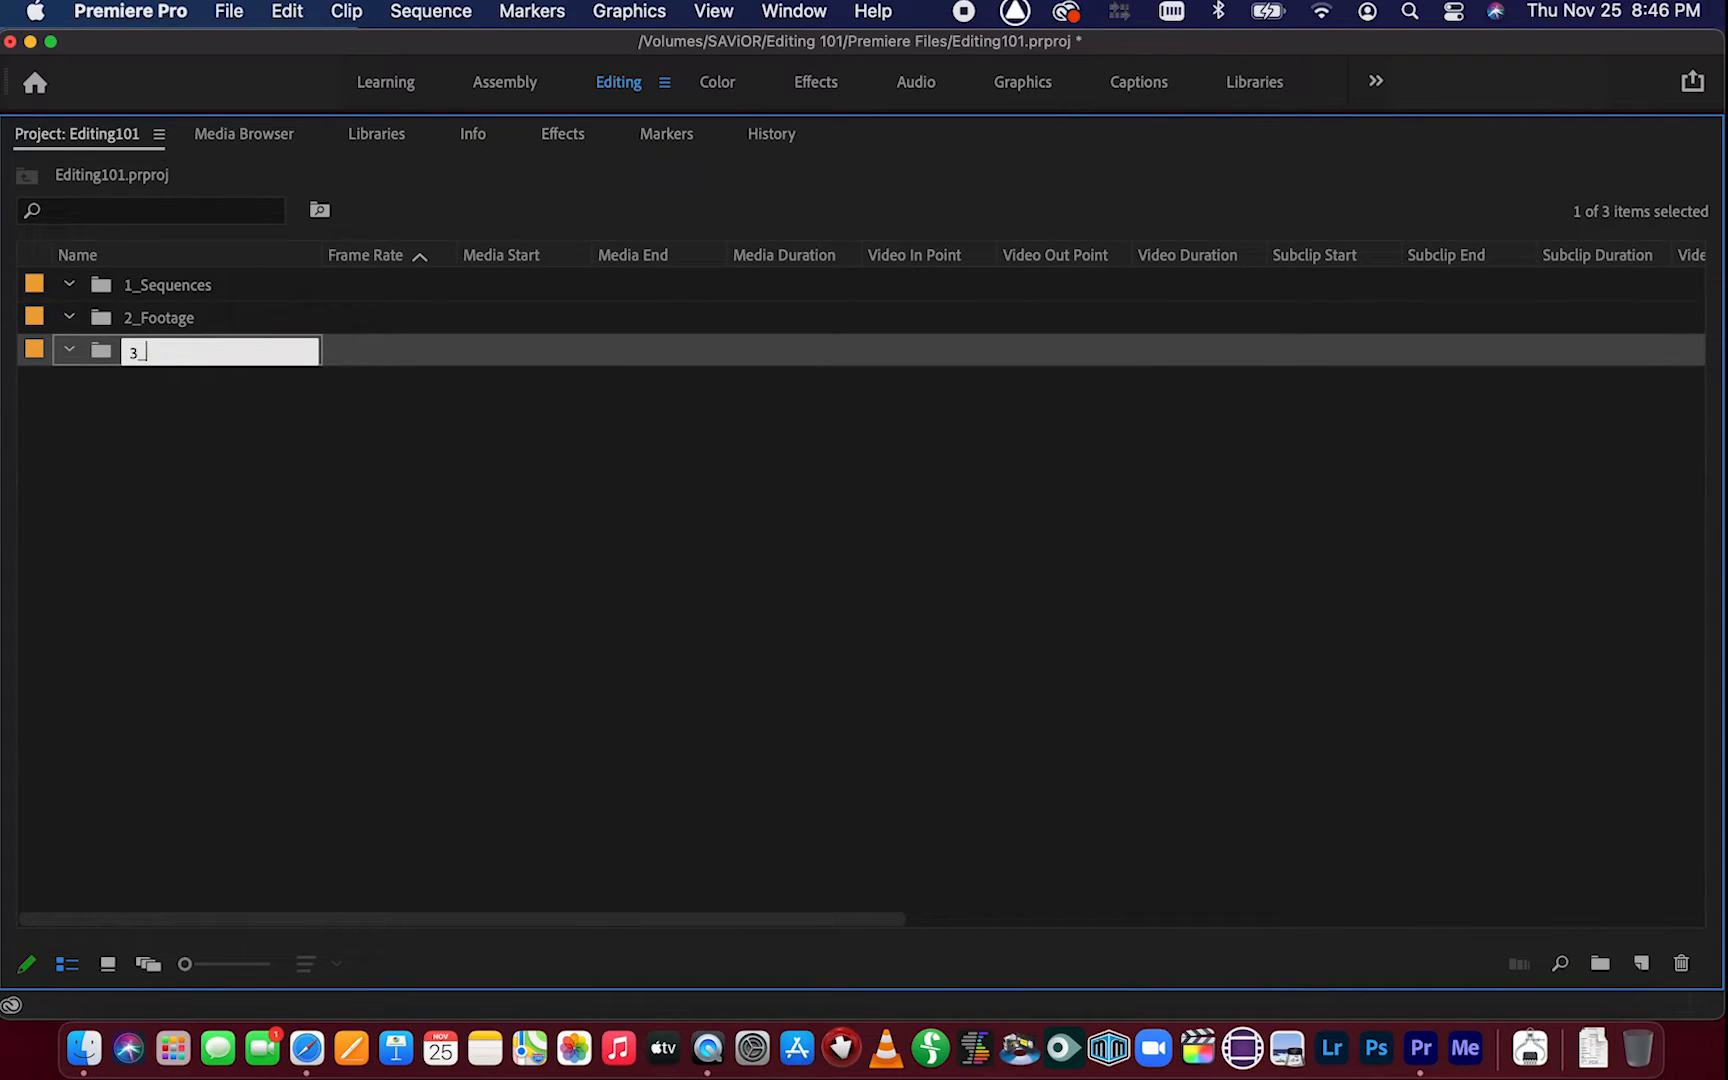
{"action": "type", "text": "Music"}
{"action": "key", "text": "Tab"}
Create a fourth bin named 4_GFX
{"action": "left_click", "coordinate": [460, 571]}
{"action": "right_click", "coordinate": [460, 571]}
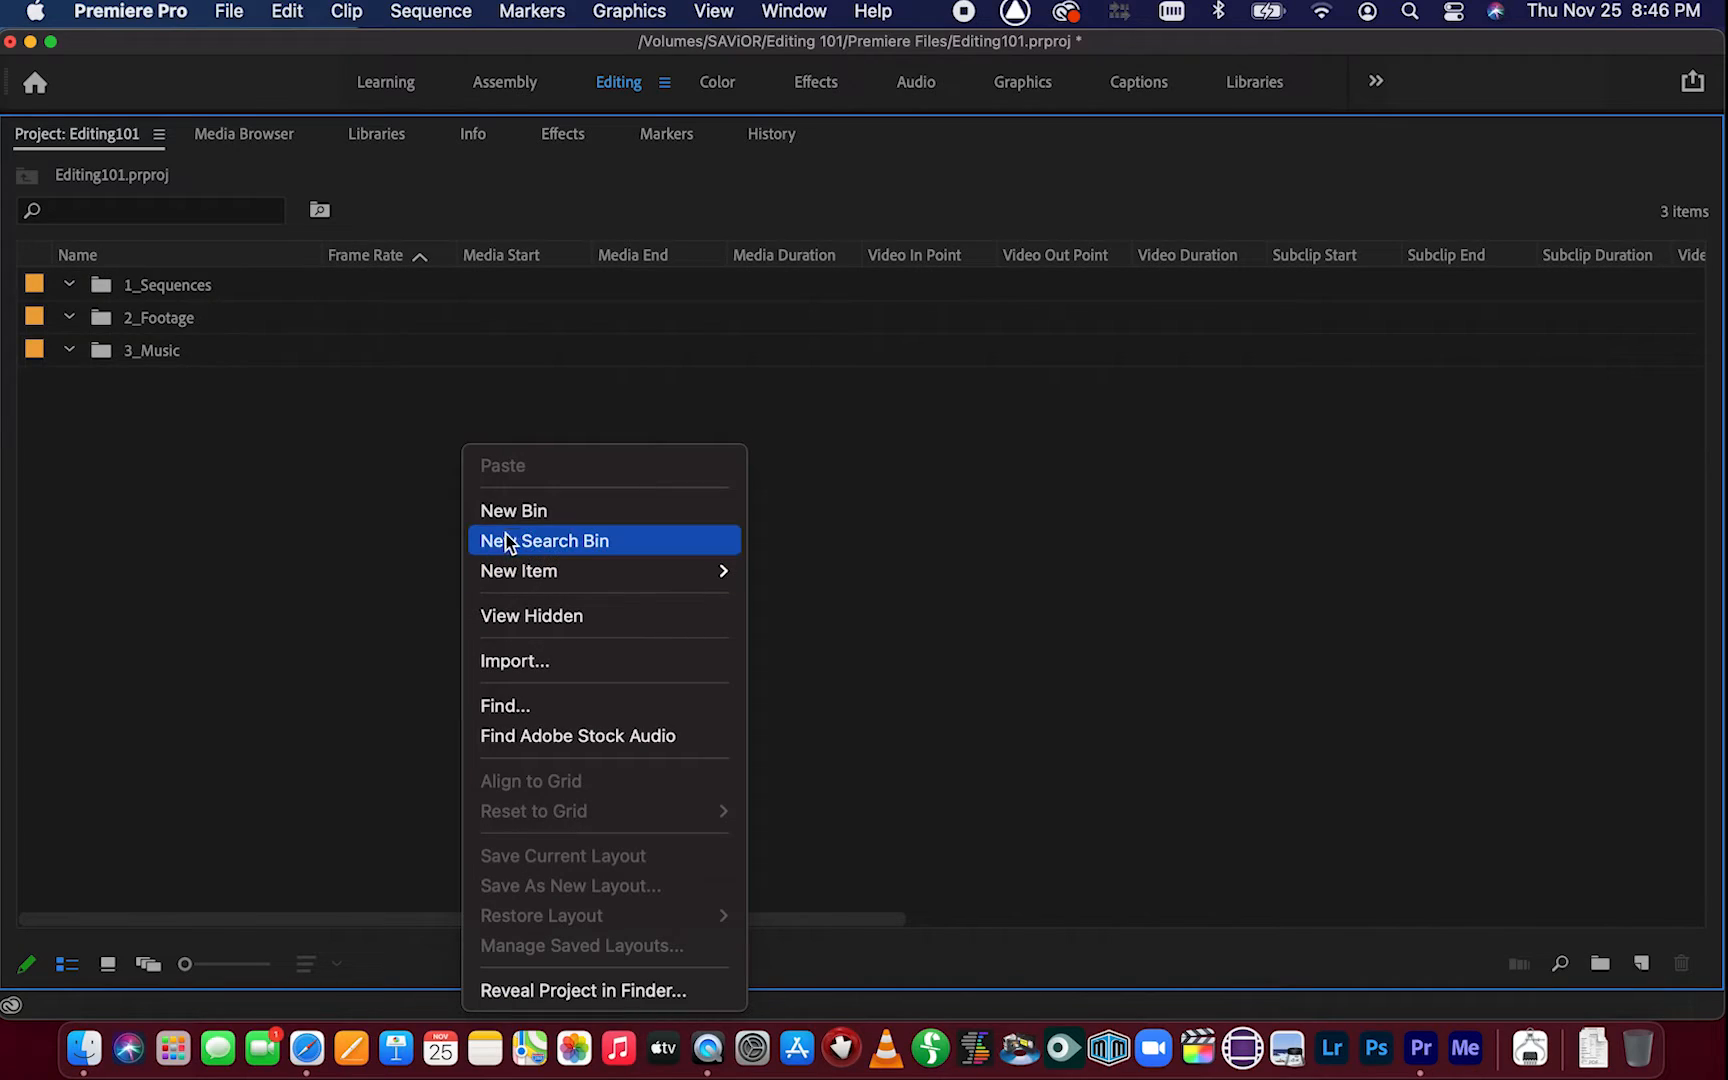
{"action": "left_click", "coordinate": [513, 513]}
{"action": "type", "text": "4"}
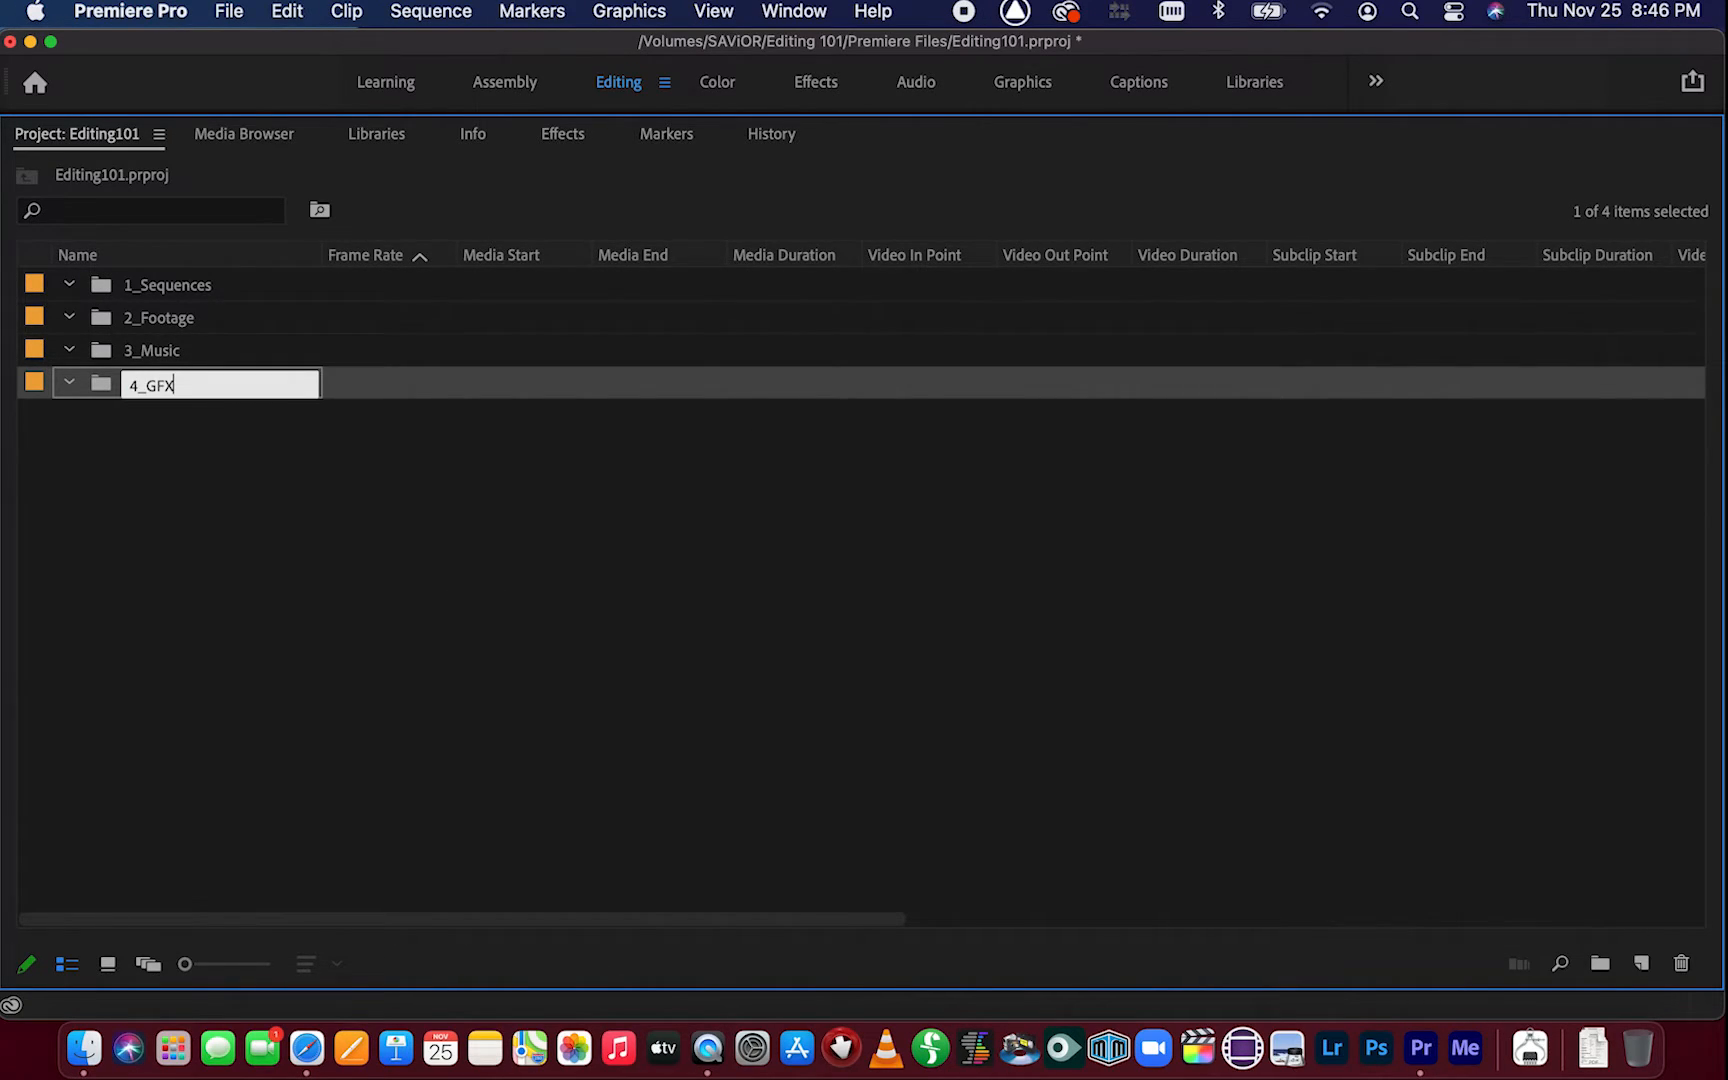
{"action": "type", "text": "_GFX"}
{"action": "key", "text": "Tab"}
Create a fifth bin named 5_SFX
{"action": "left_click", "coordinate": [432, 551]}
{"action": "right_click", "coordinate": [432, 544]}
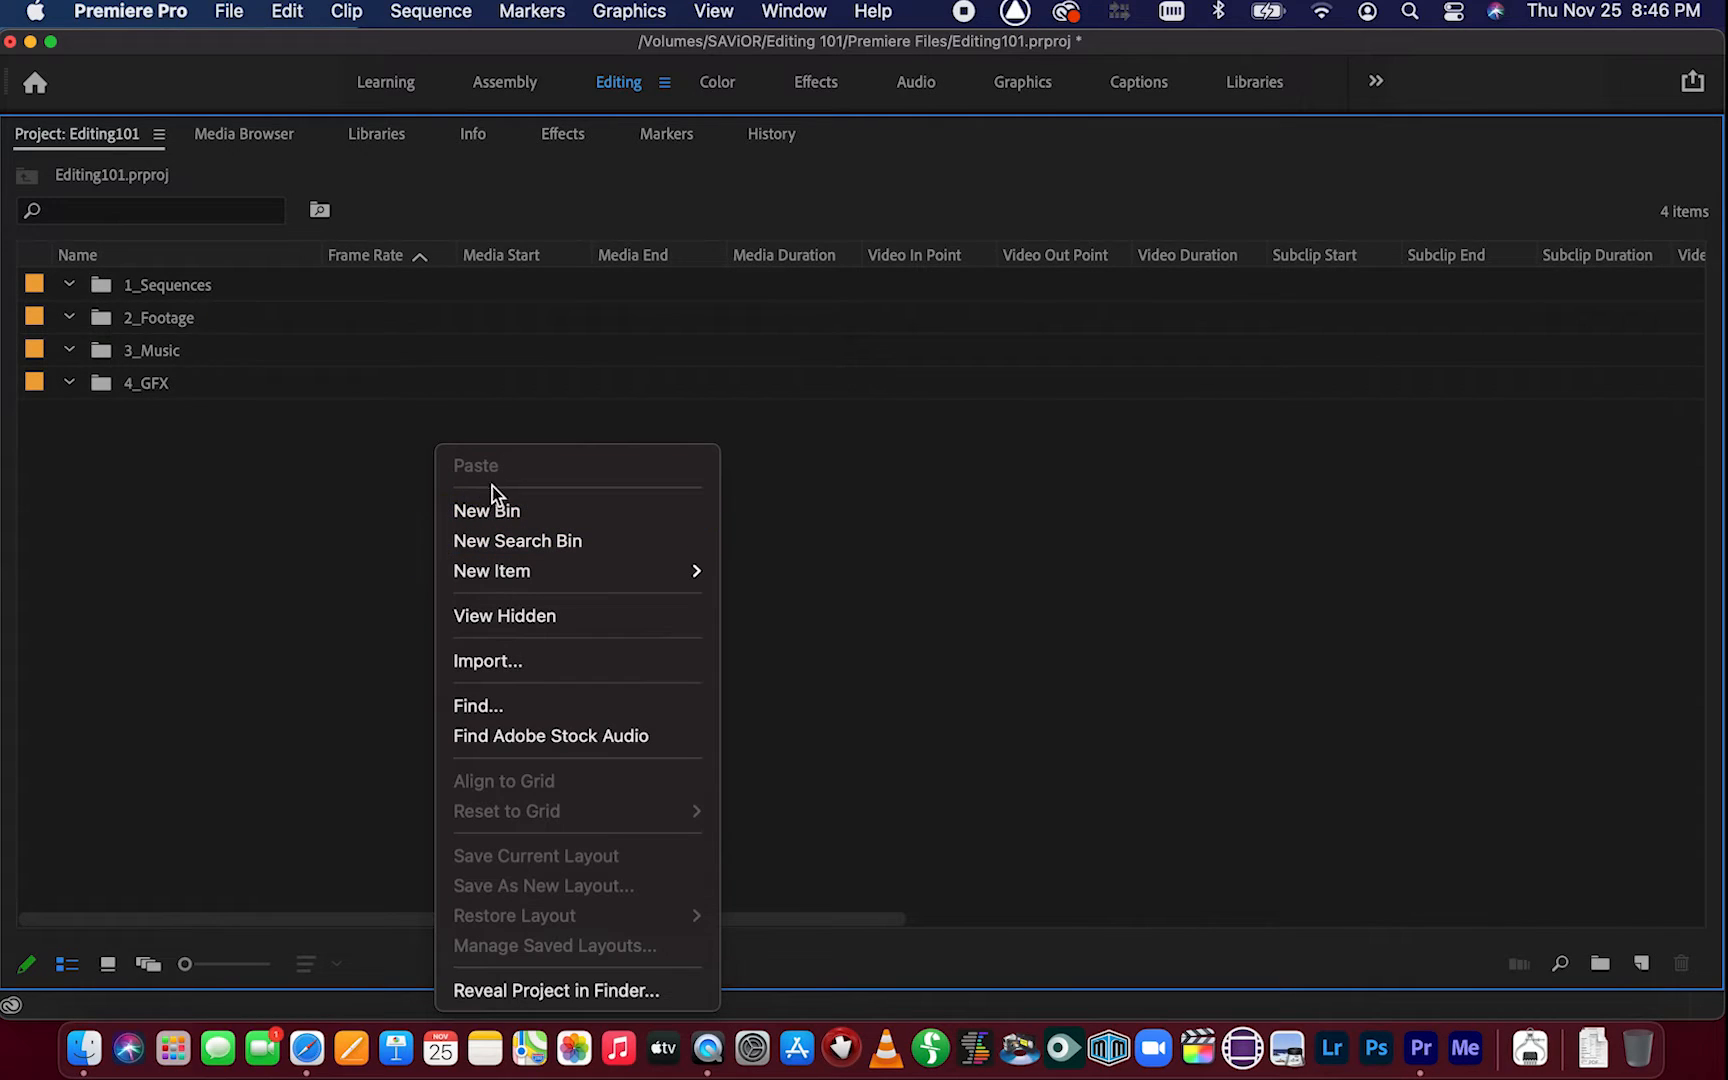
{"action": "left_click", "coordinate": [493, 509]}
{"action": "type", "text": "5"}
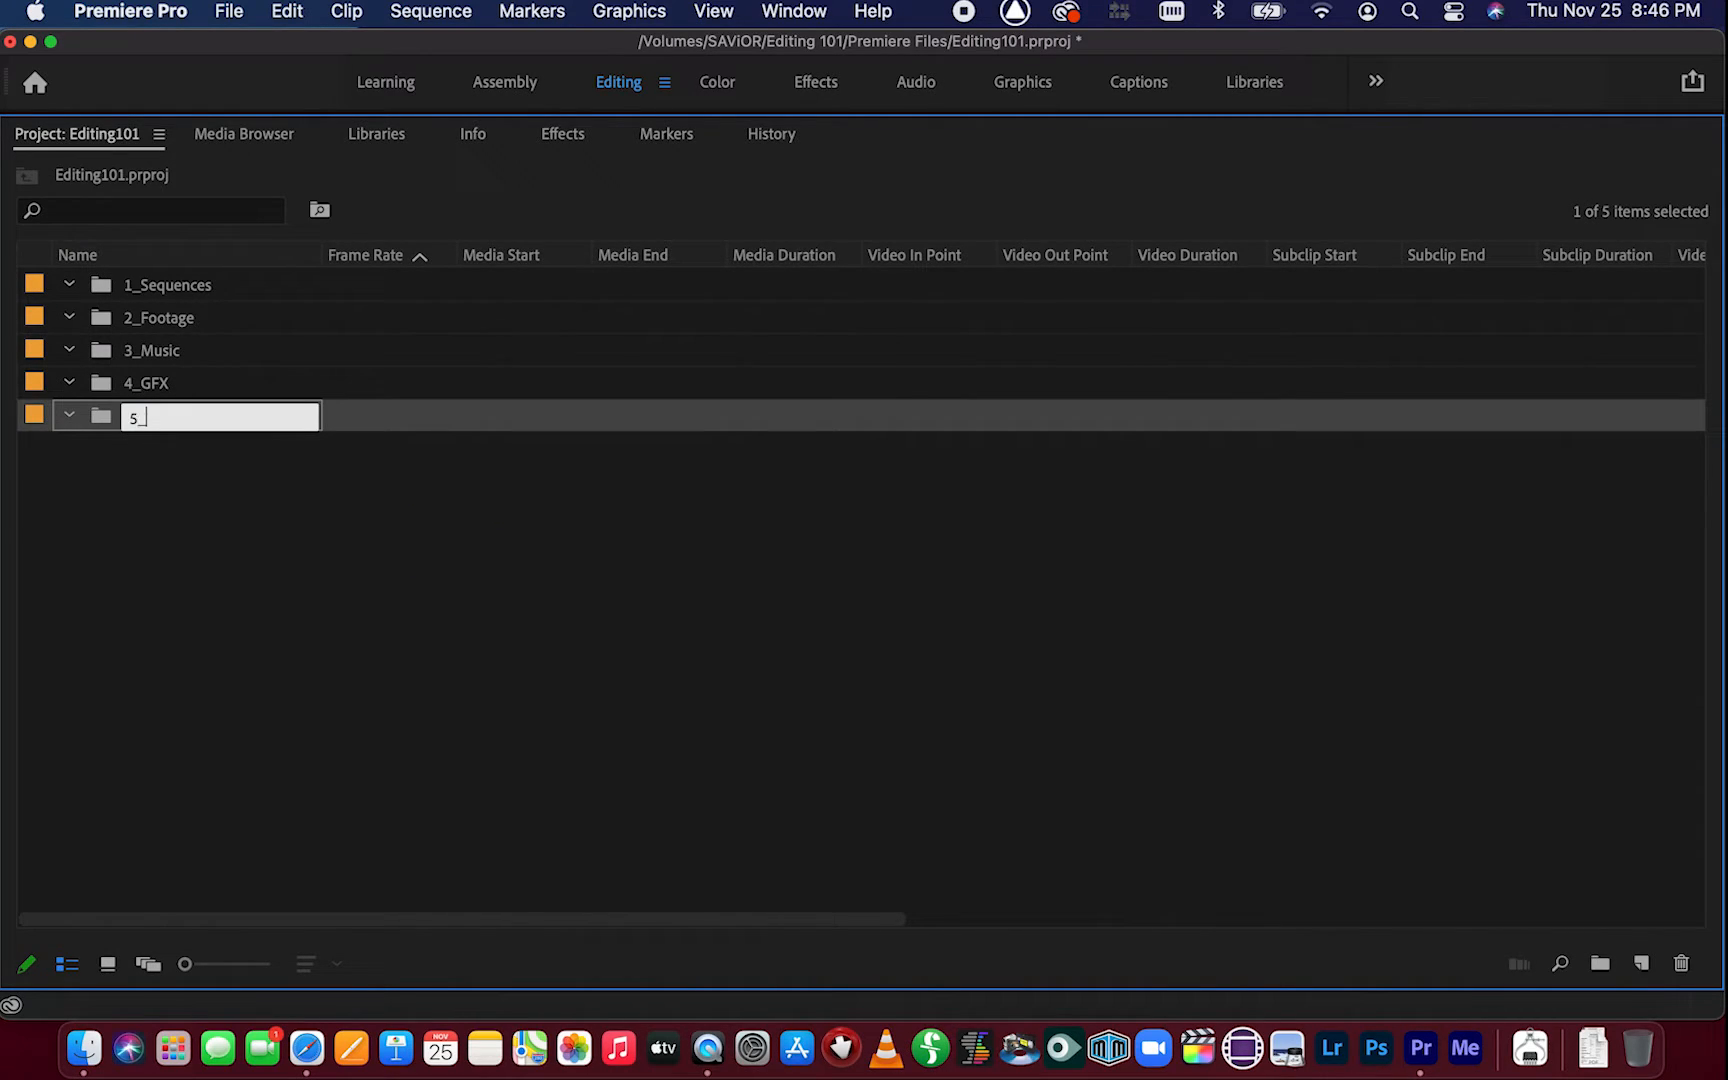
{"action": "type", "text": "_SFX"}
{"action": "key", "text": "Tab"}
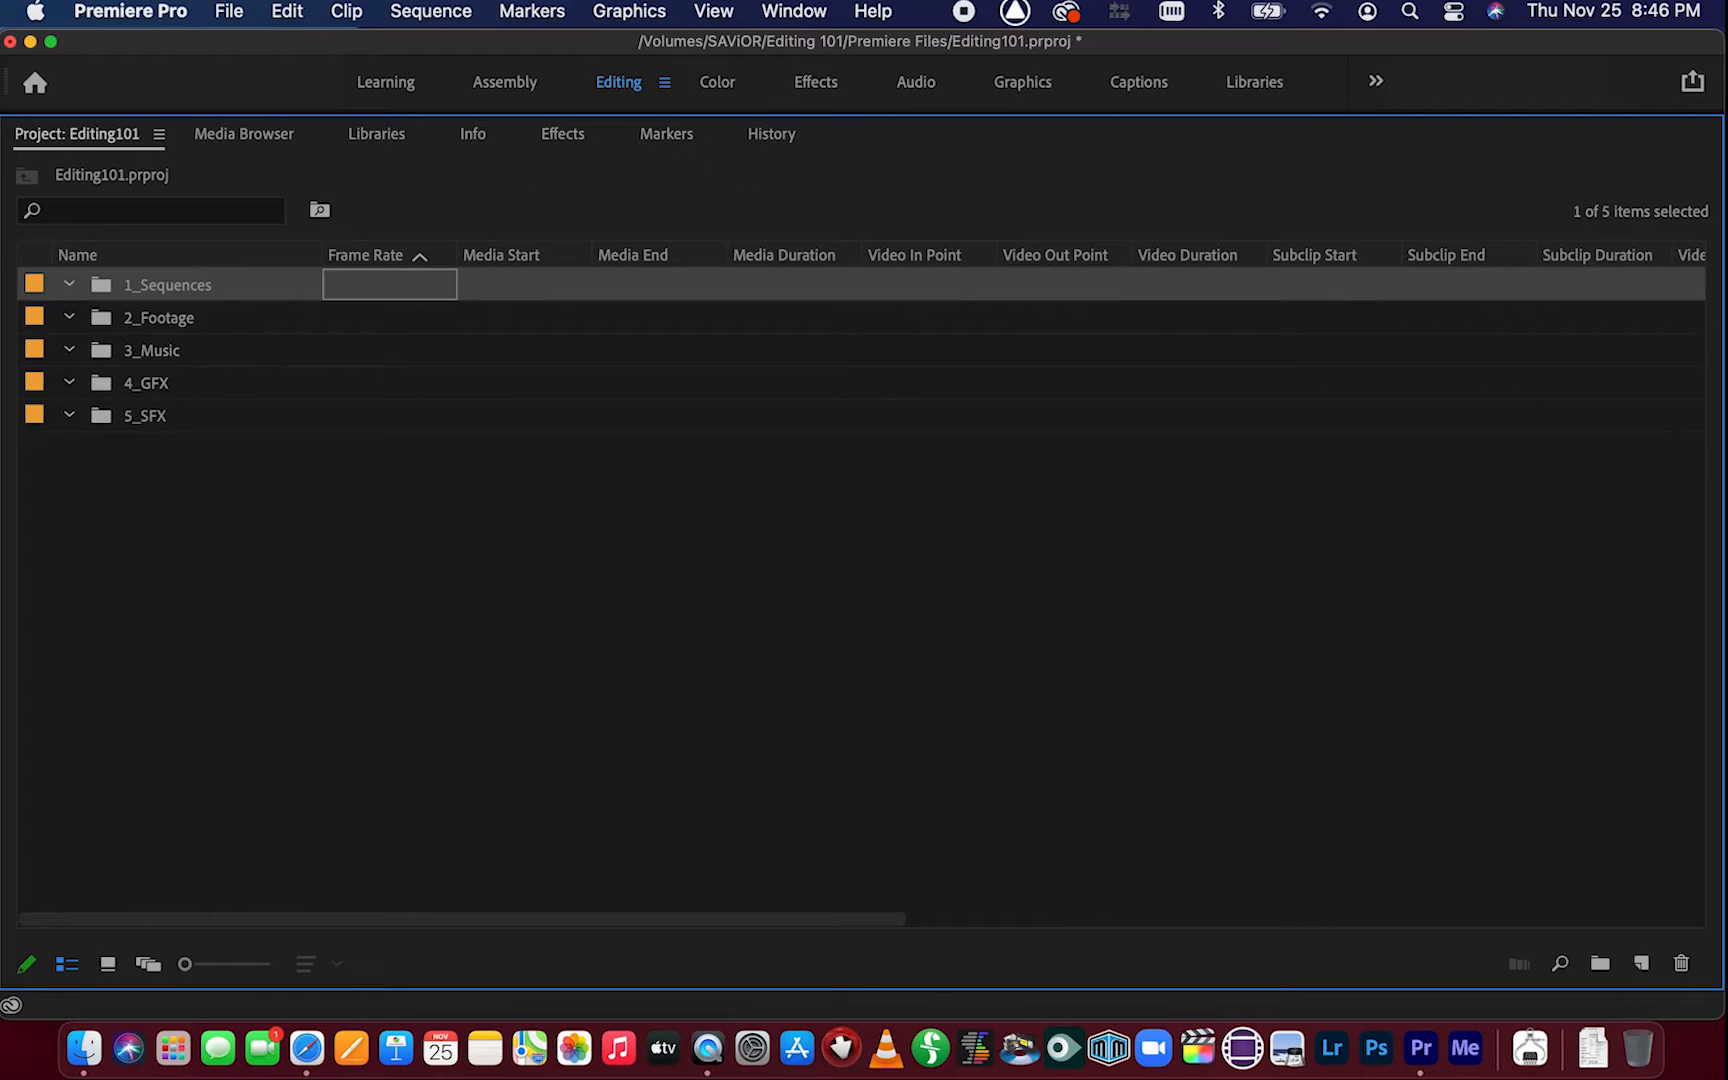
Create a sixth bin named 6_Exports
{"action": "left_click", "coordinate": [380, 571]}
{"action": "right_click", "coordinate": [380, 571]}
{"action": "left_click", "coordinate": [437, 512]}
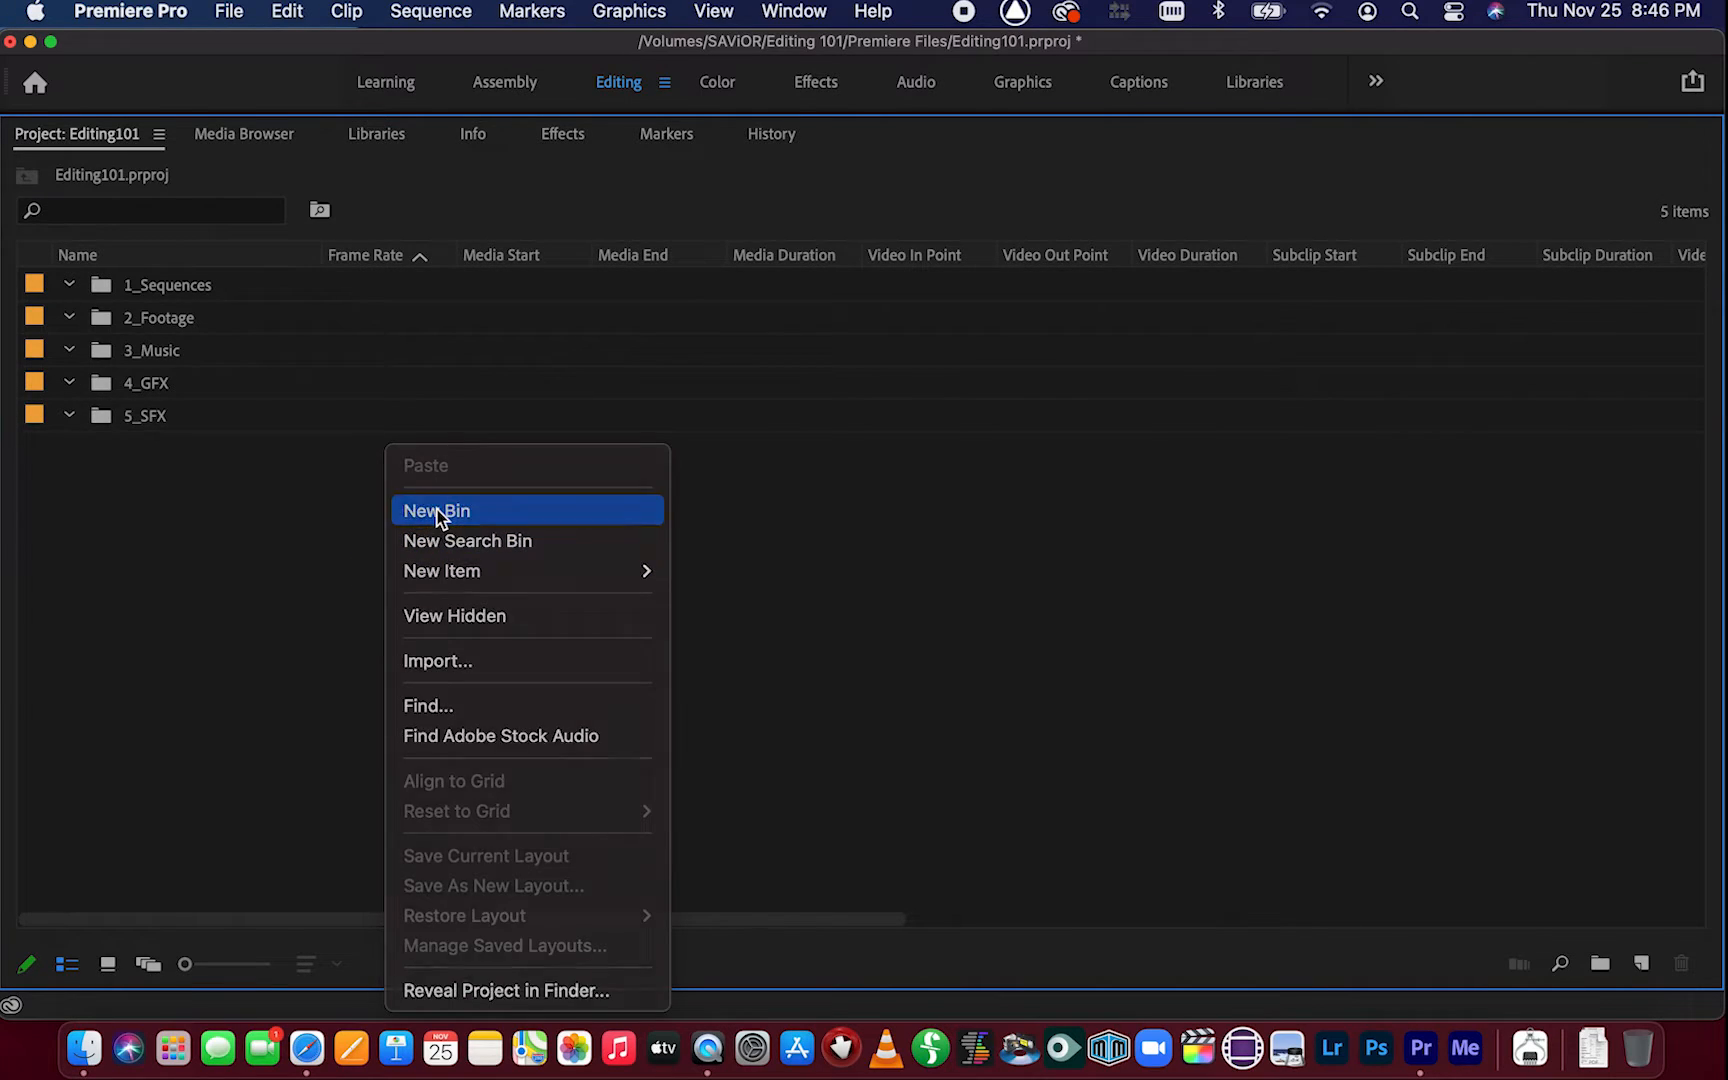
{"action": "type", "text": "6_Ex"}
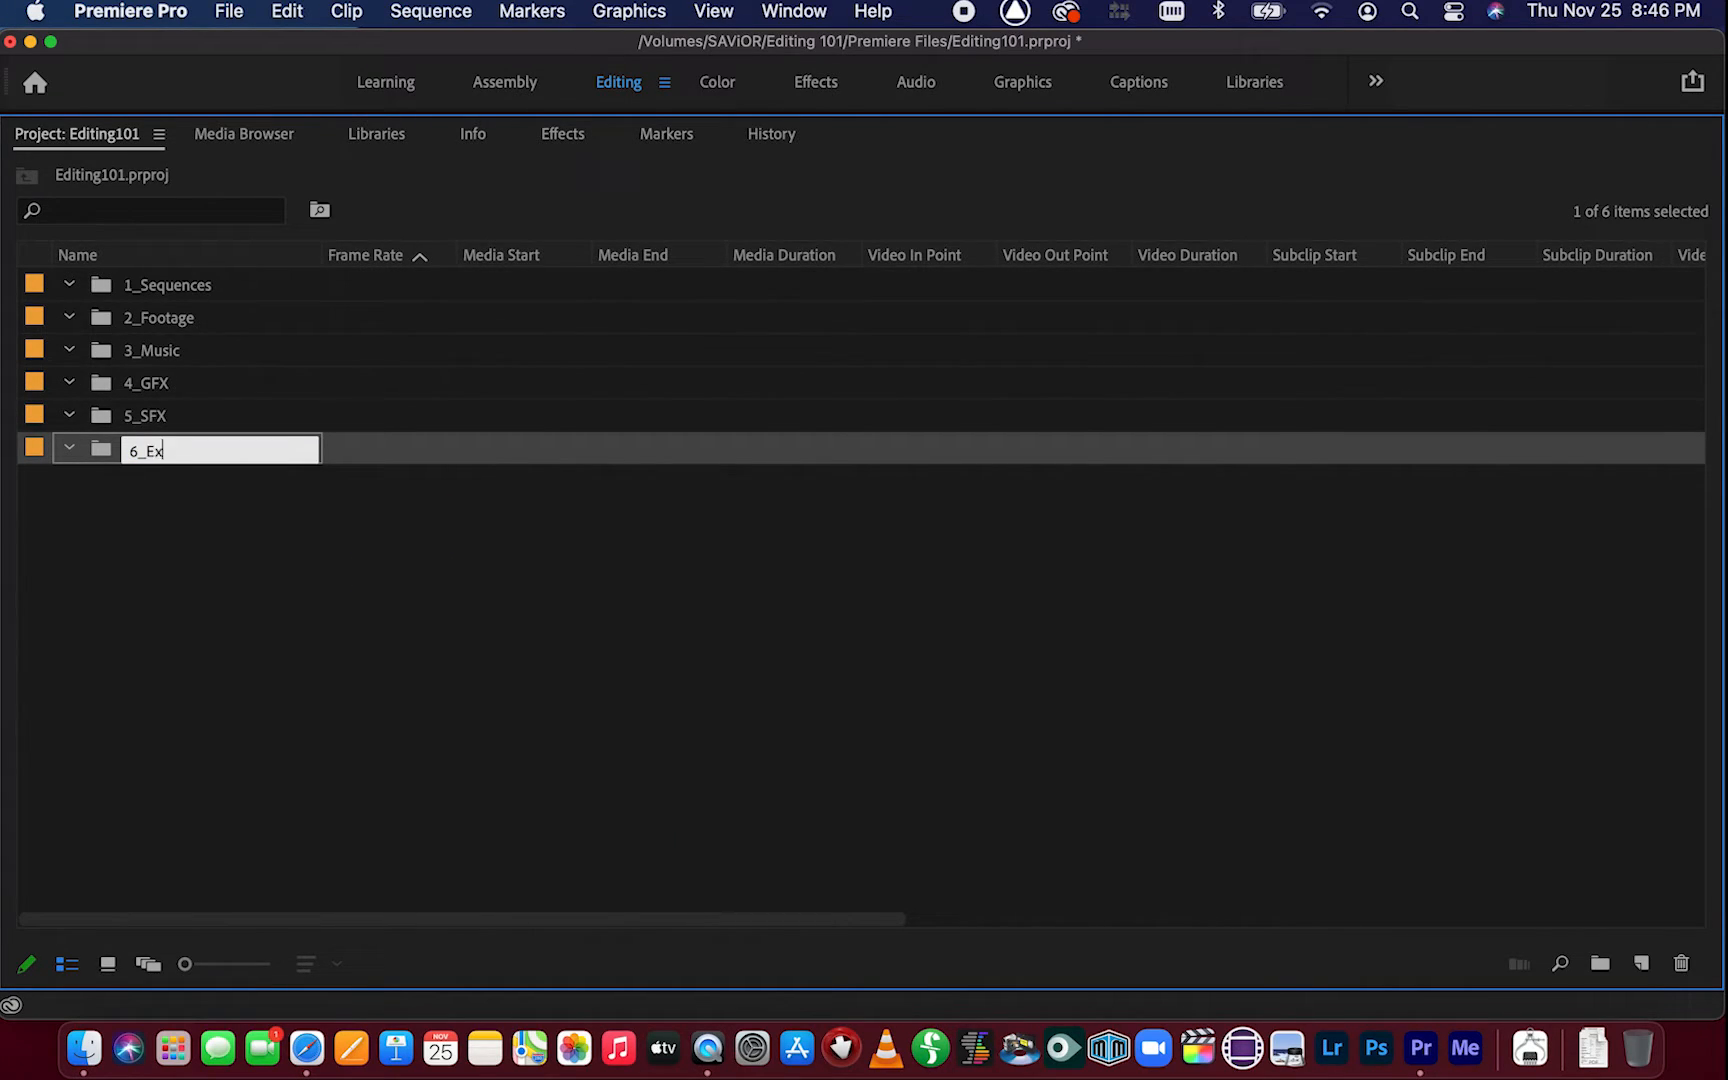
{"action": "type", "text": "ports"}
{"action": "key", "text": "Tab"}
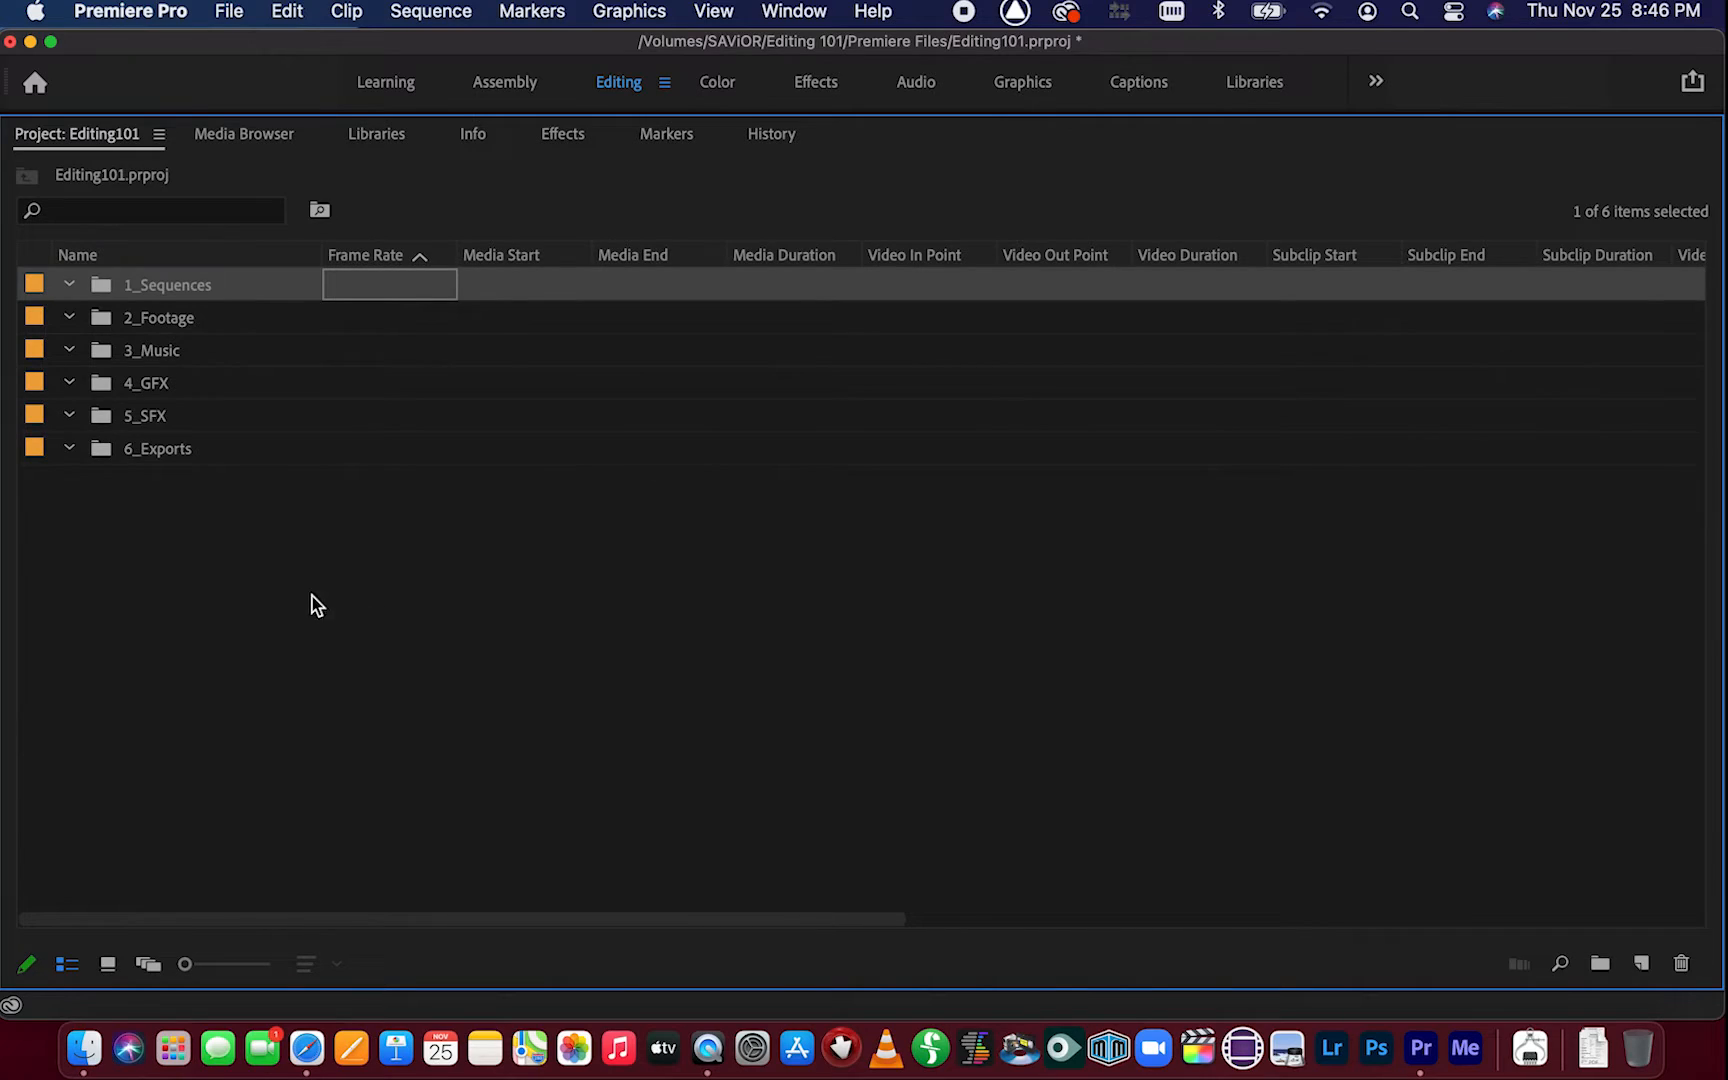
Create a seventh bin named 7_Captions
{"action": "left_click", "coordinate": [318, 590]}
{"action": "right_click", "coordinate": [320, 587]}
{"action": "left_click", "coordinate": [381, 510]}
{"action": "type", "text": "7_Captions"}
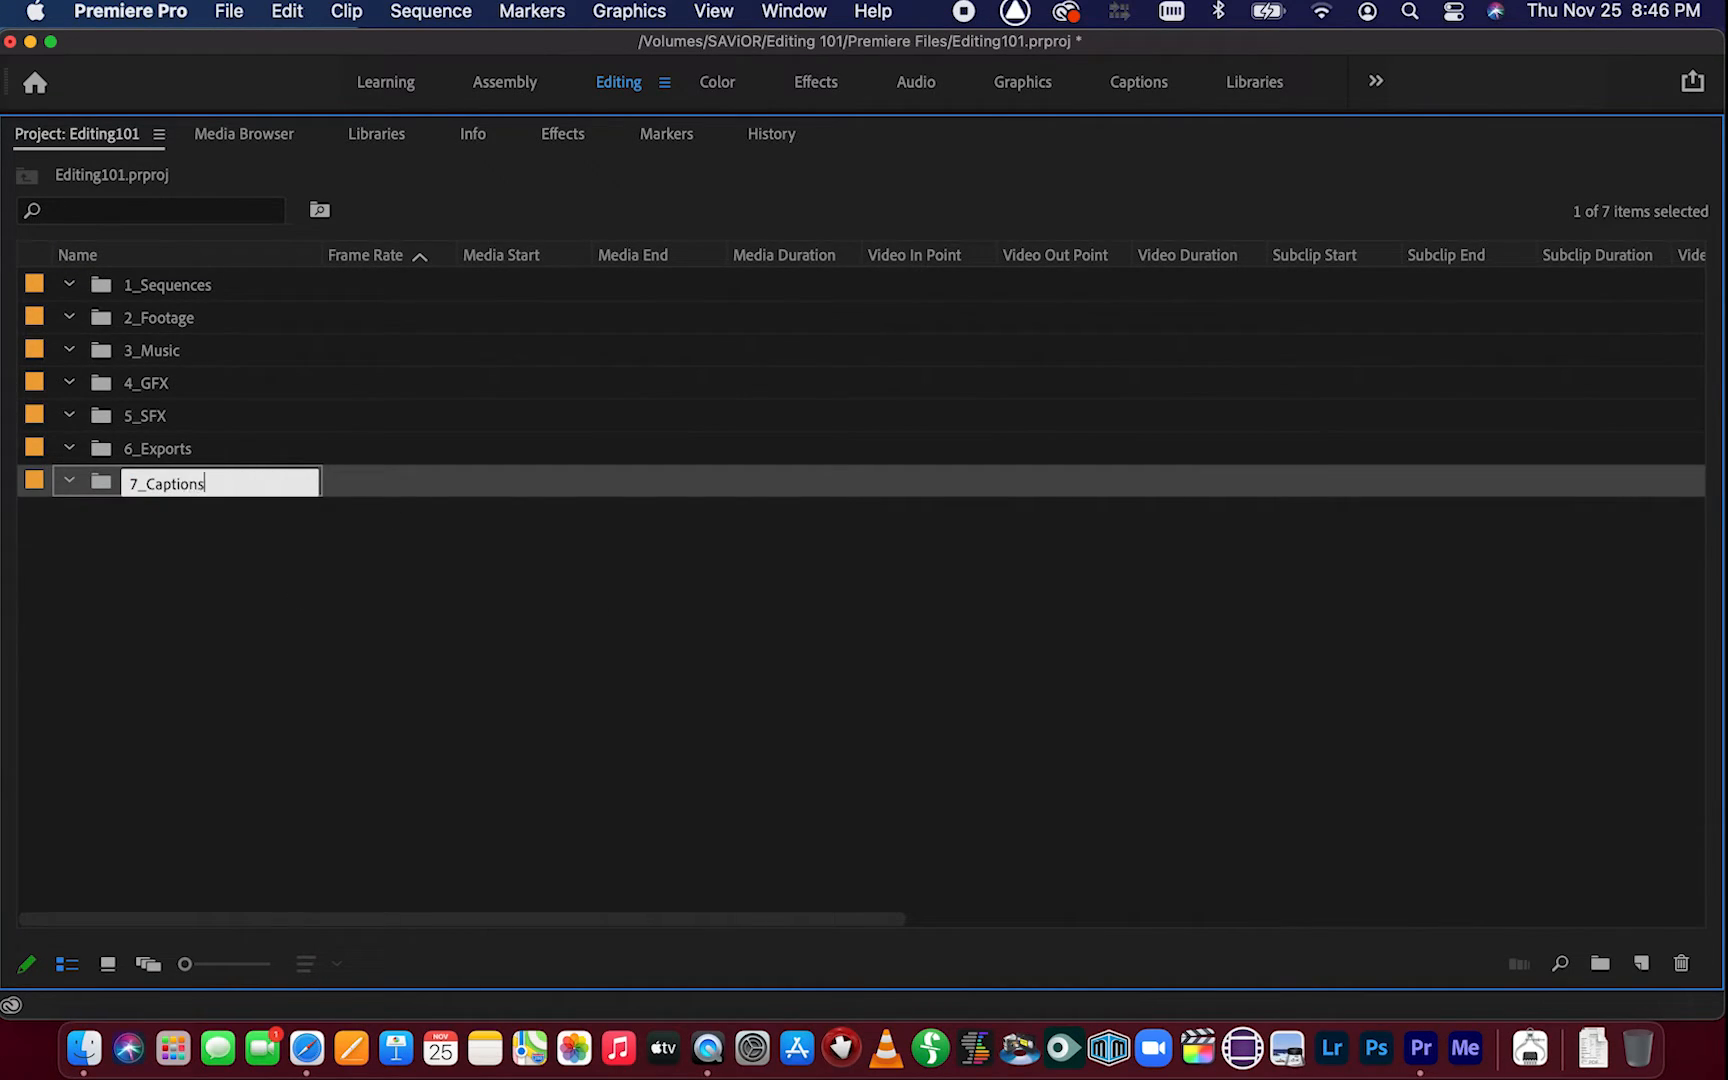
{"action": "key", "text": "Return"}
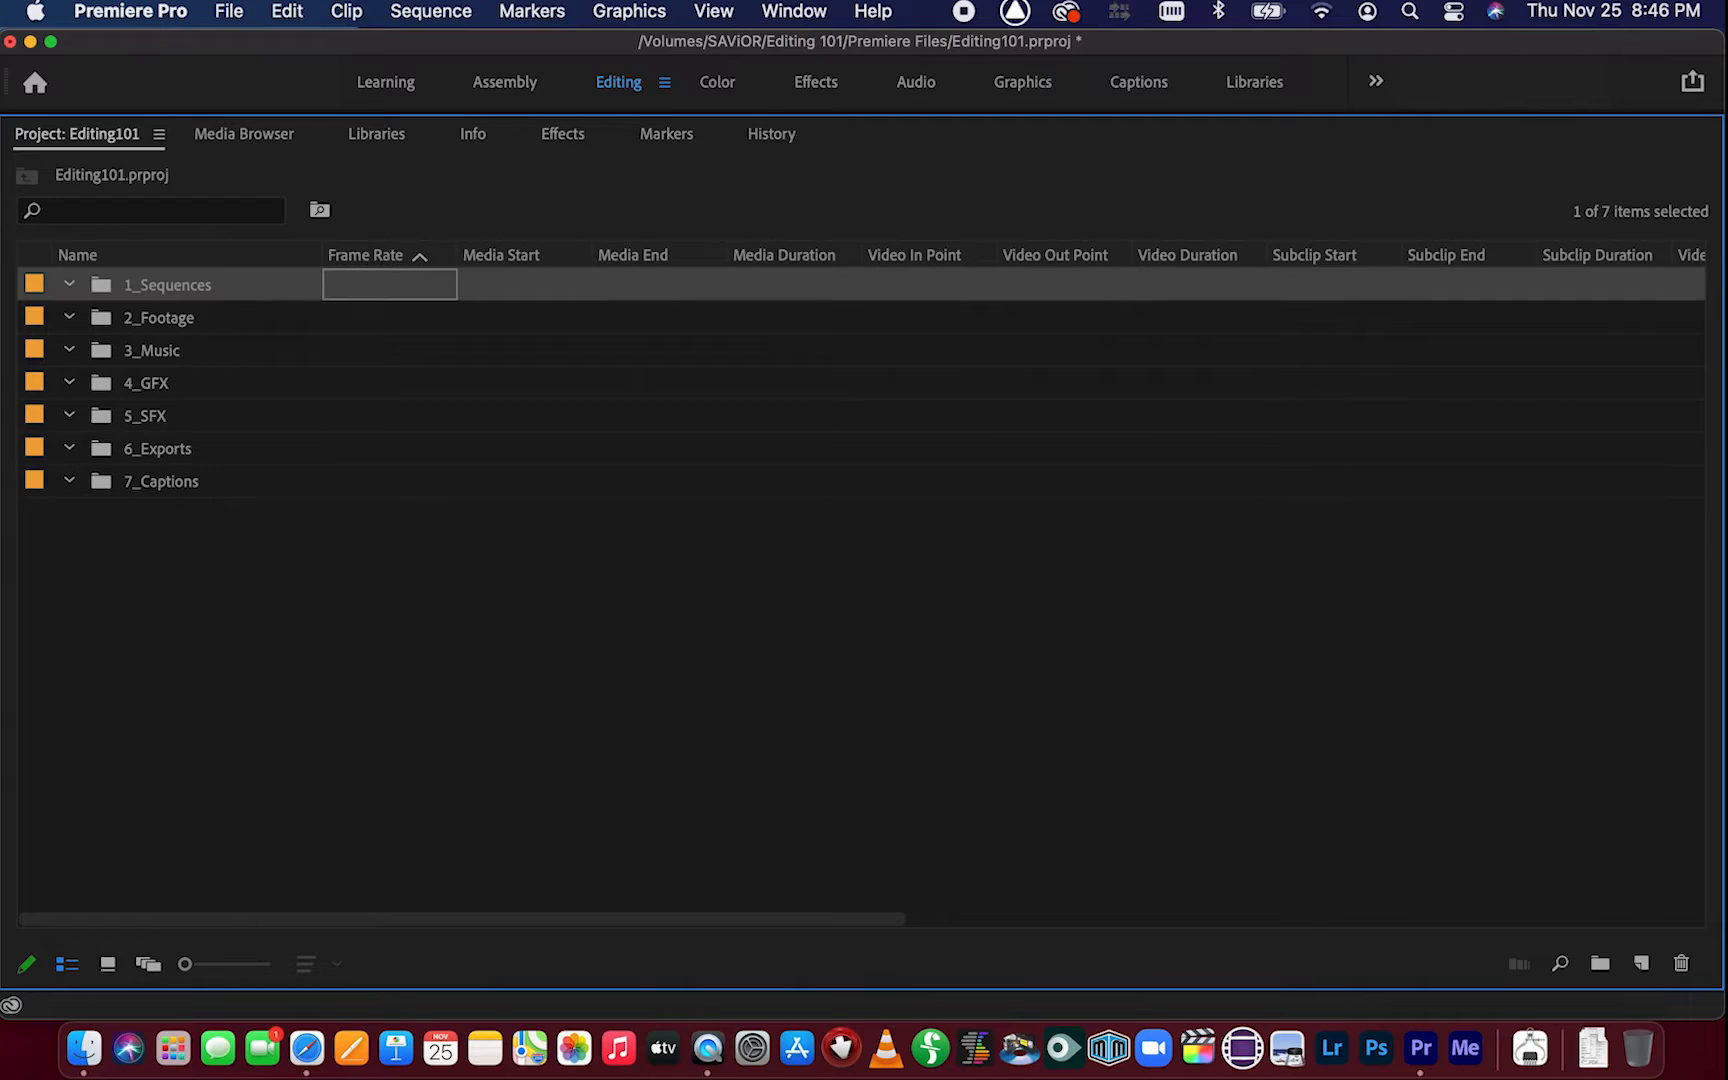
Preview the bins in icon view and return the Project panel to list view
{"action": "left_click", "coordinate": [106, 963]}
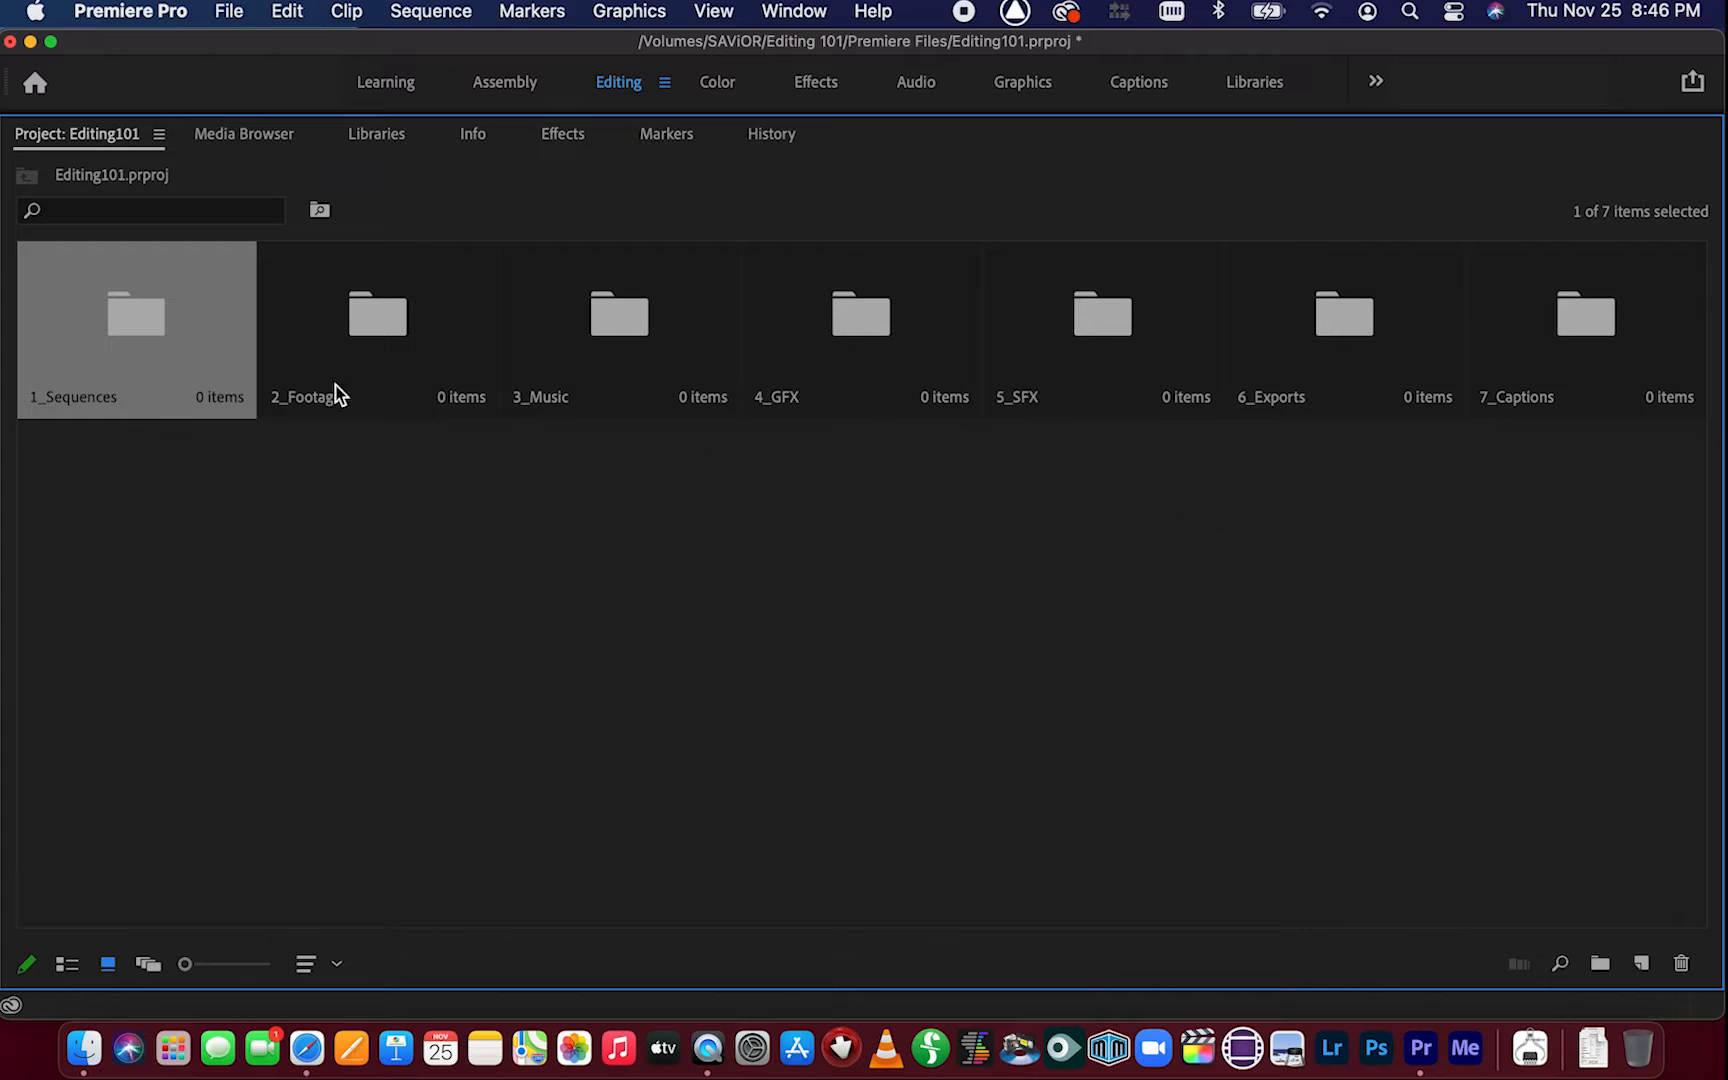
{"action": "left_click", "coordinate": [68, 965]}
{"action": "left_click", "coordinate": [107, 964]}
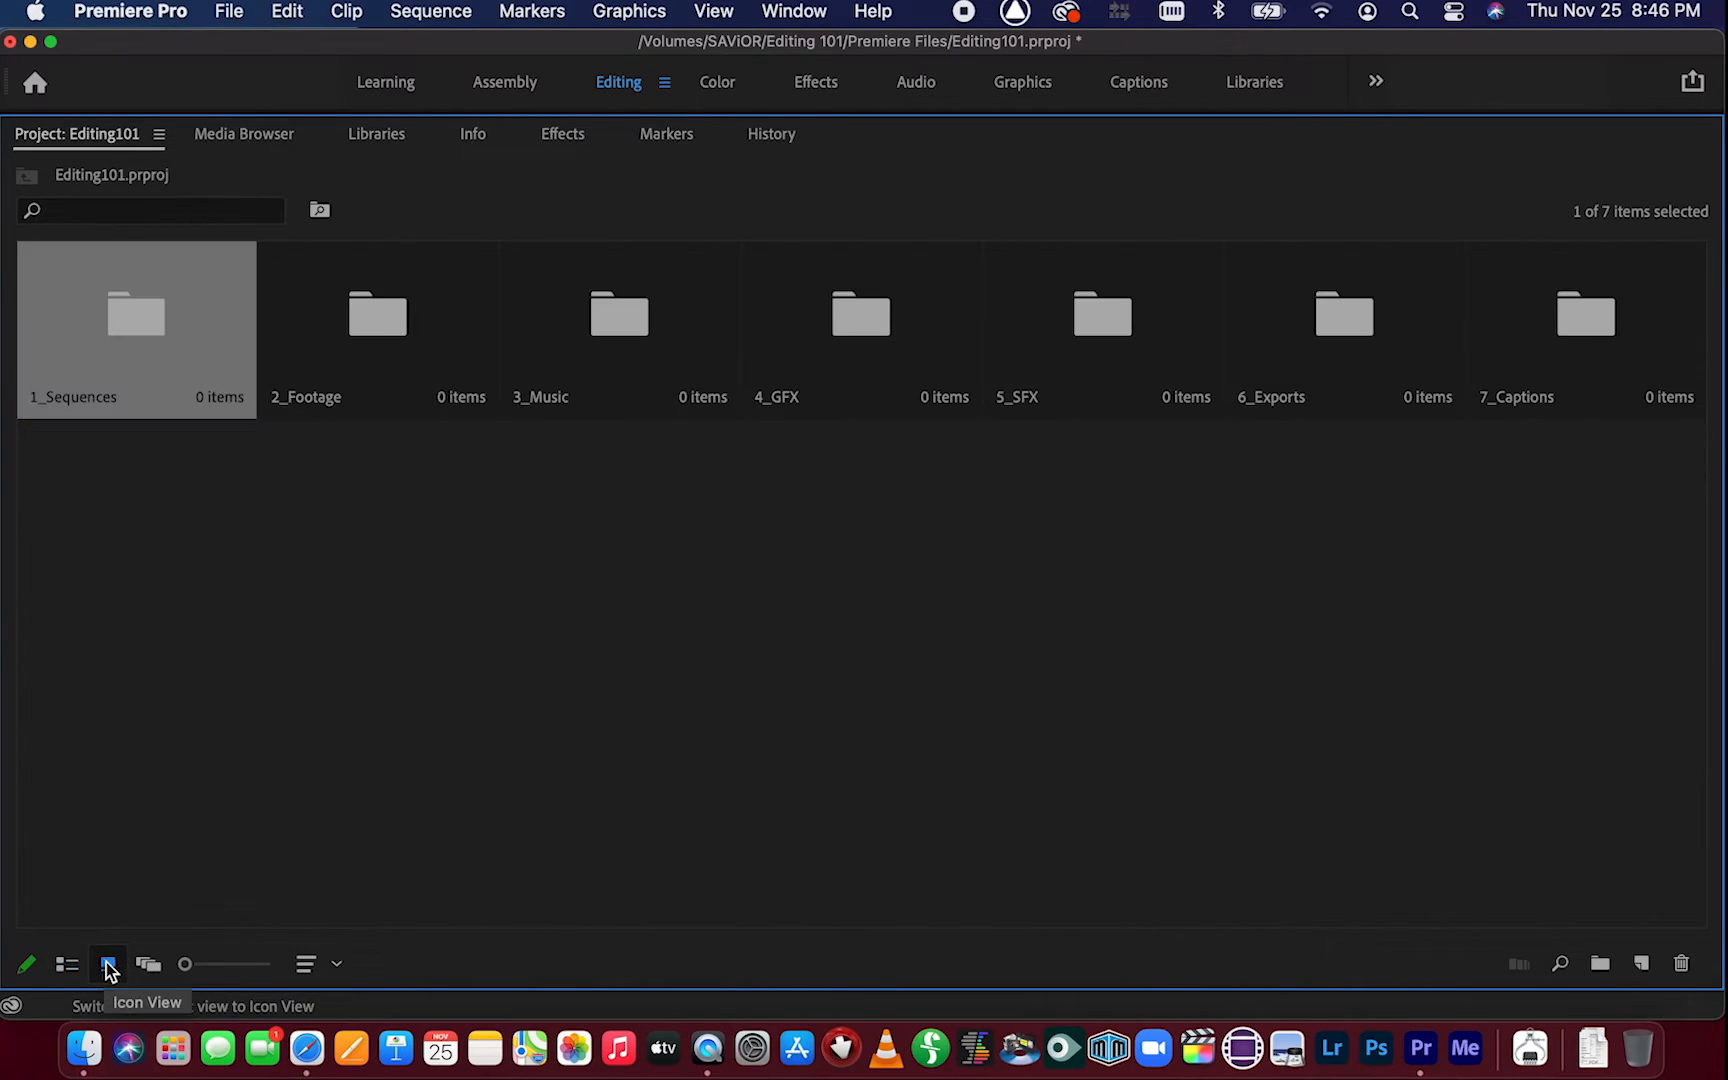
{"action": "mouse_move", "coordinate": [196, 968]}
{"action": "left_mouse_down"}
{"action": "mouse_move", "coordinate": [219, 968]}
{"action": "mouse_move", "coordinate": [200, 965]}
{"action": "left_mouse_up"}
{"action": "left_click", "coordinate": [67, 964]}
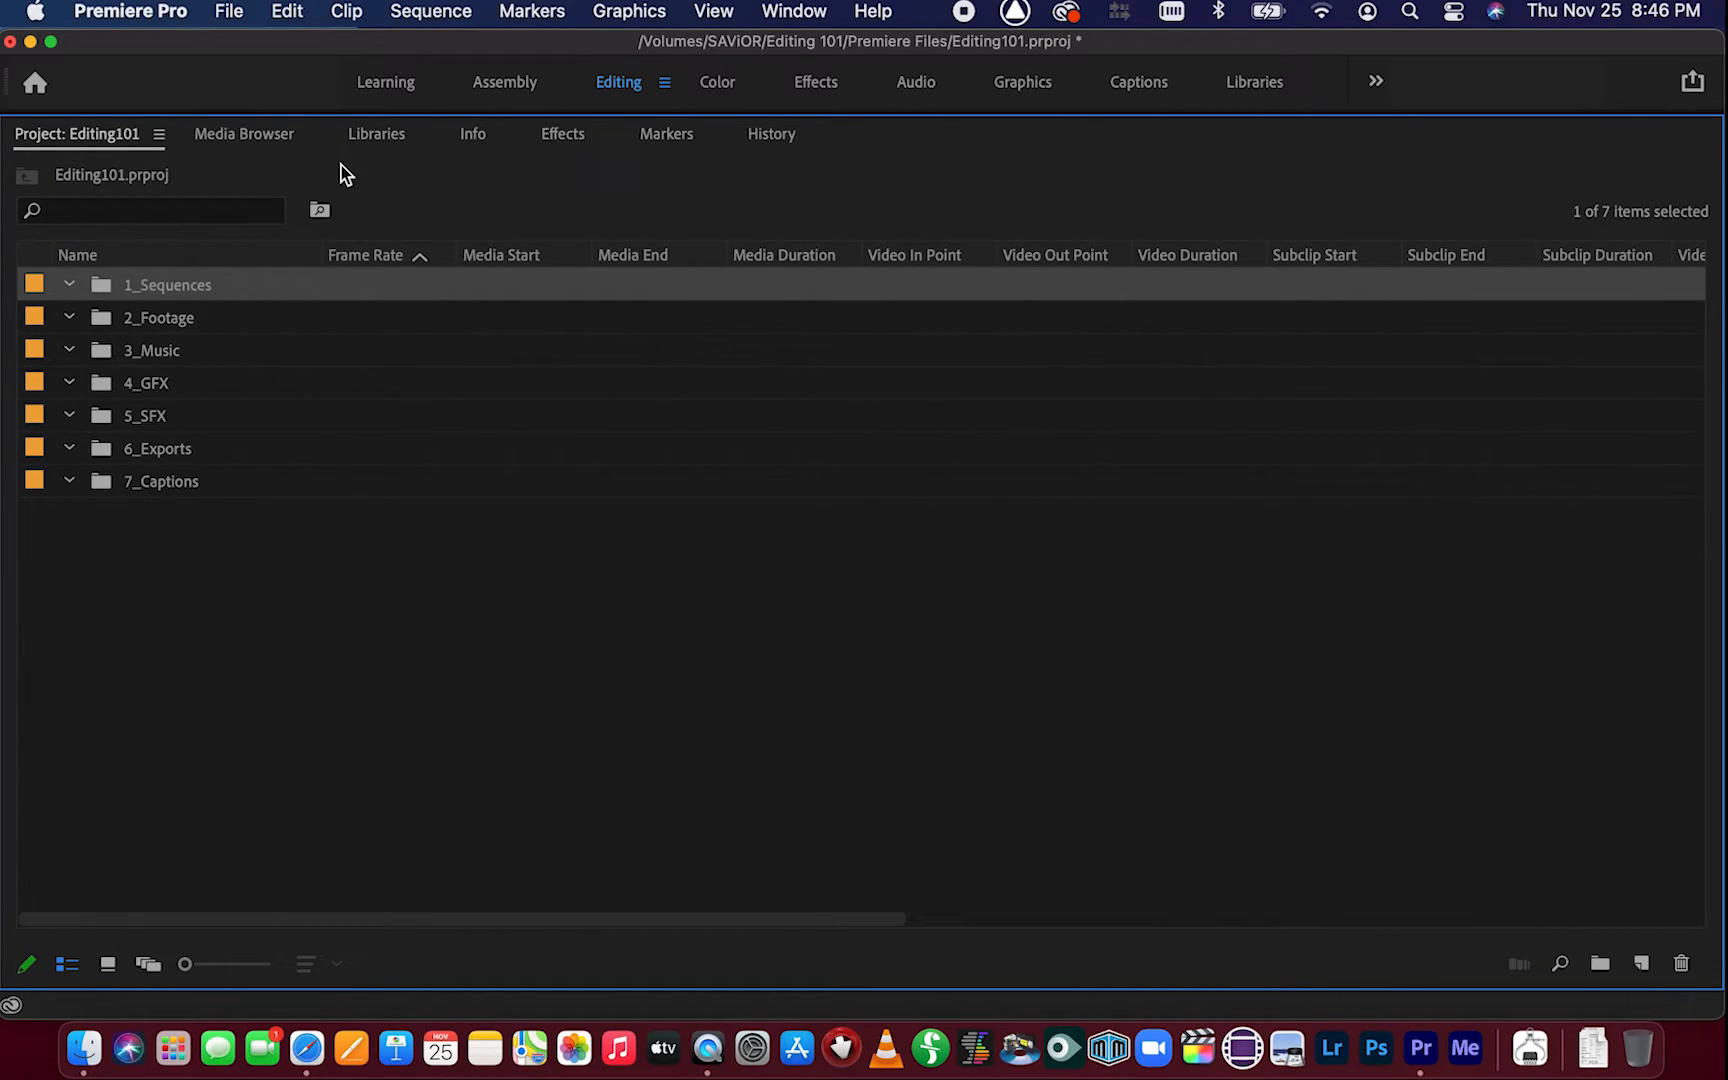
Restore the Project panel to its normal size and open the 2_Footage bin
{"action": "key", "text": "grave"}
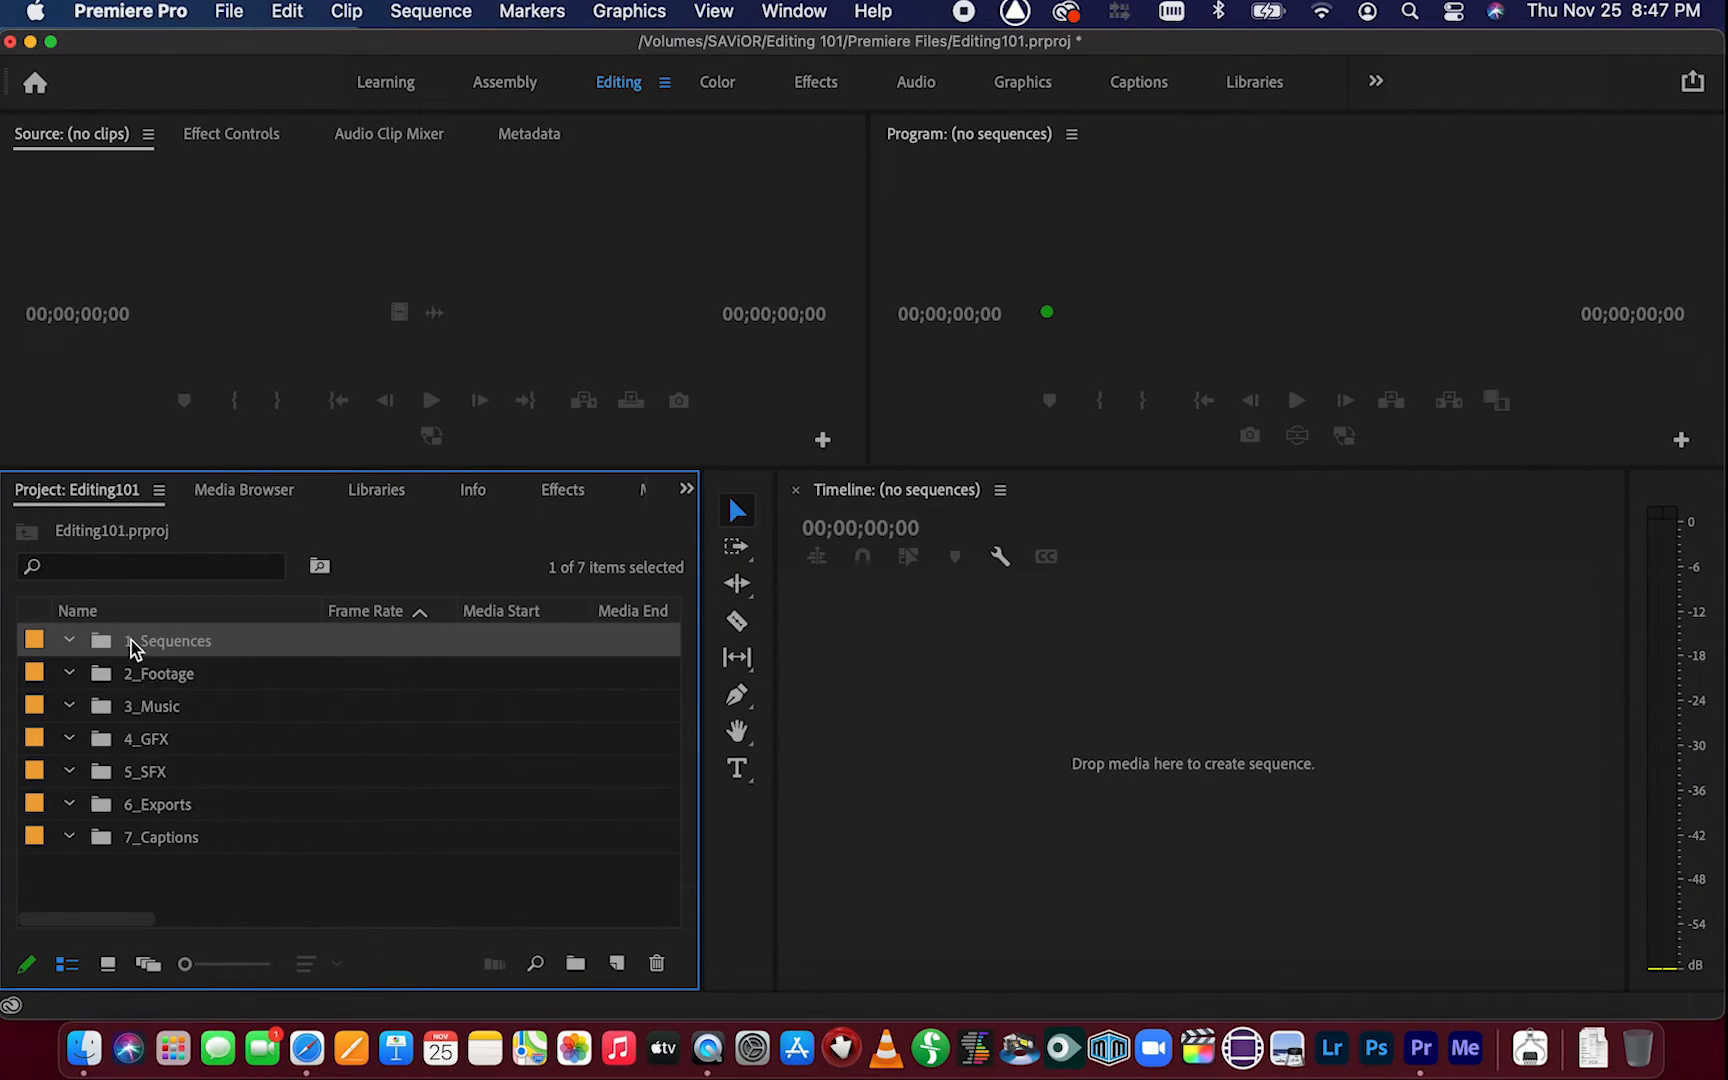
{"action": "left_click", "coordinate": [172, 678]}
{"action": "left_click", "coordinate": [192, 683]}
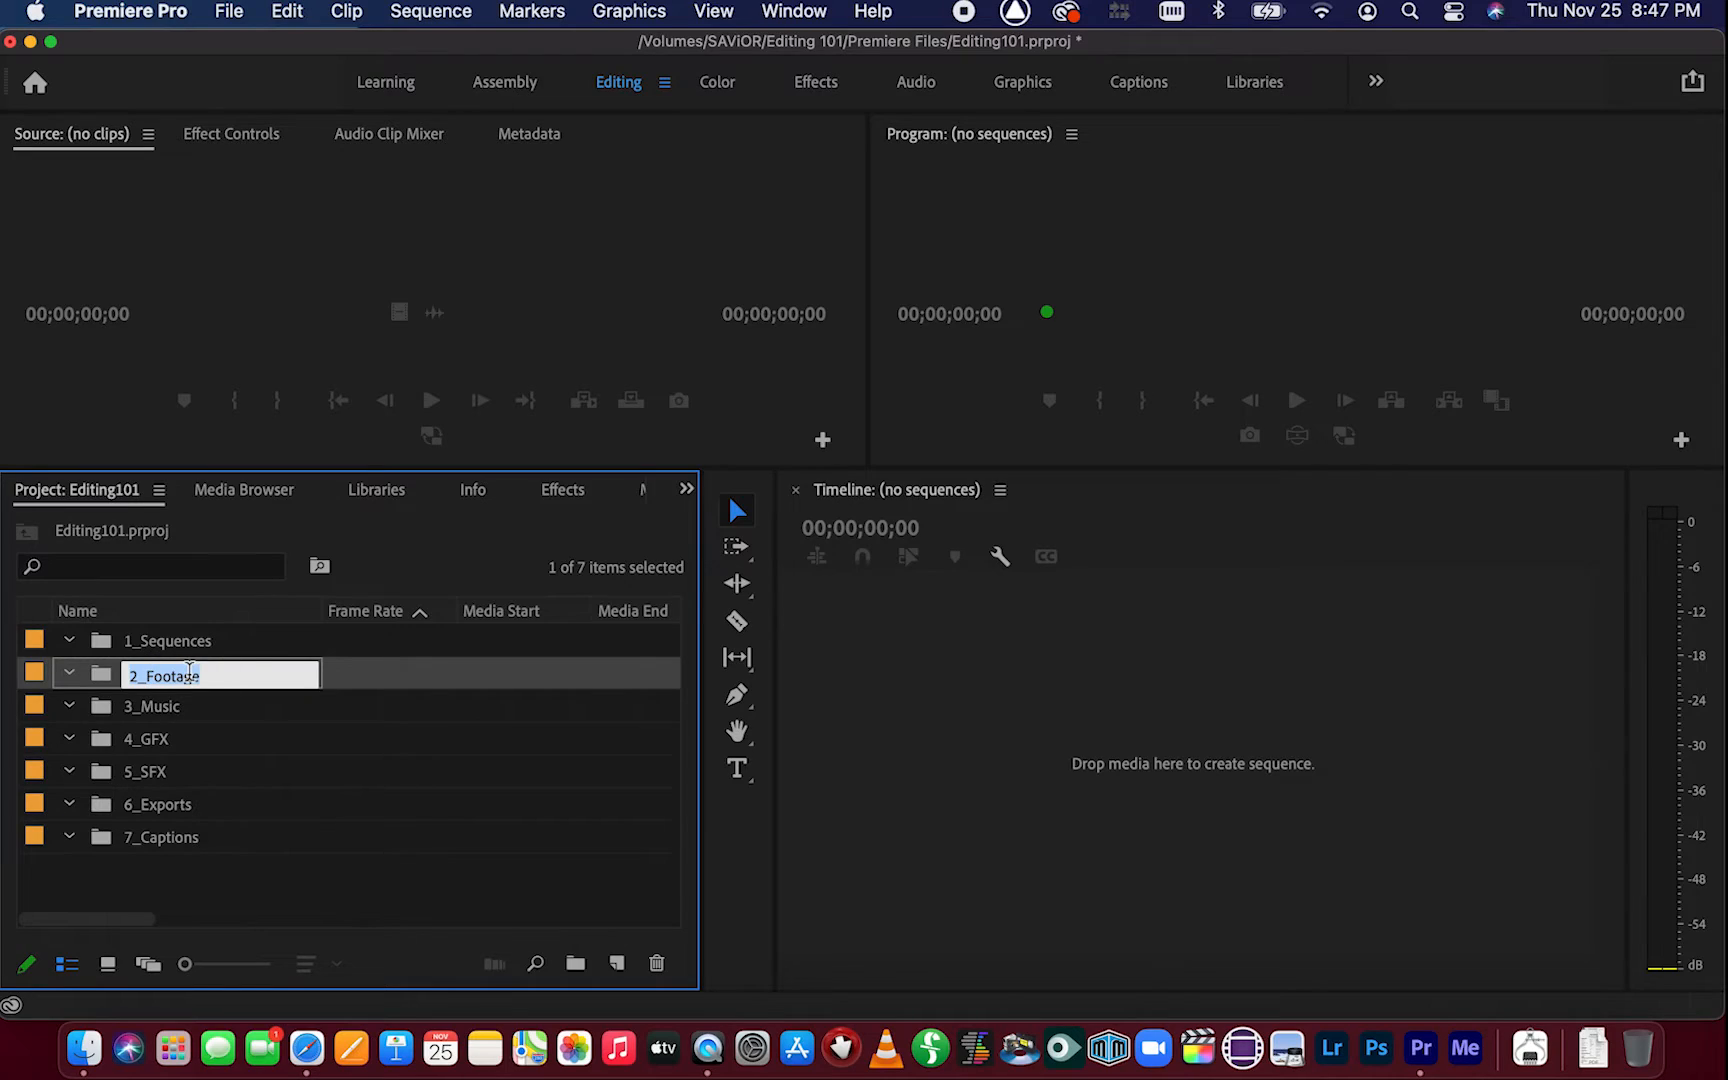
{"action": "double_click", "coordinate": [358, 686]}
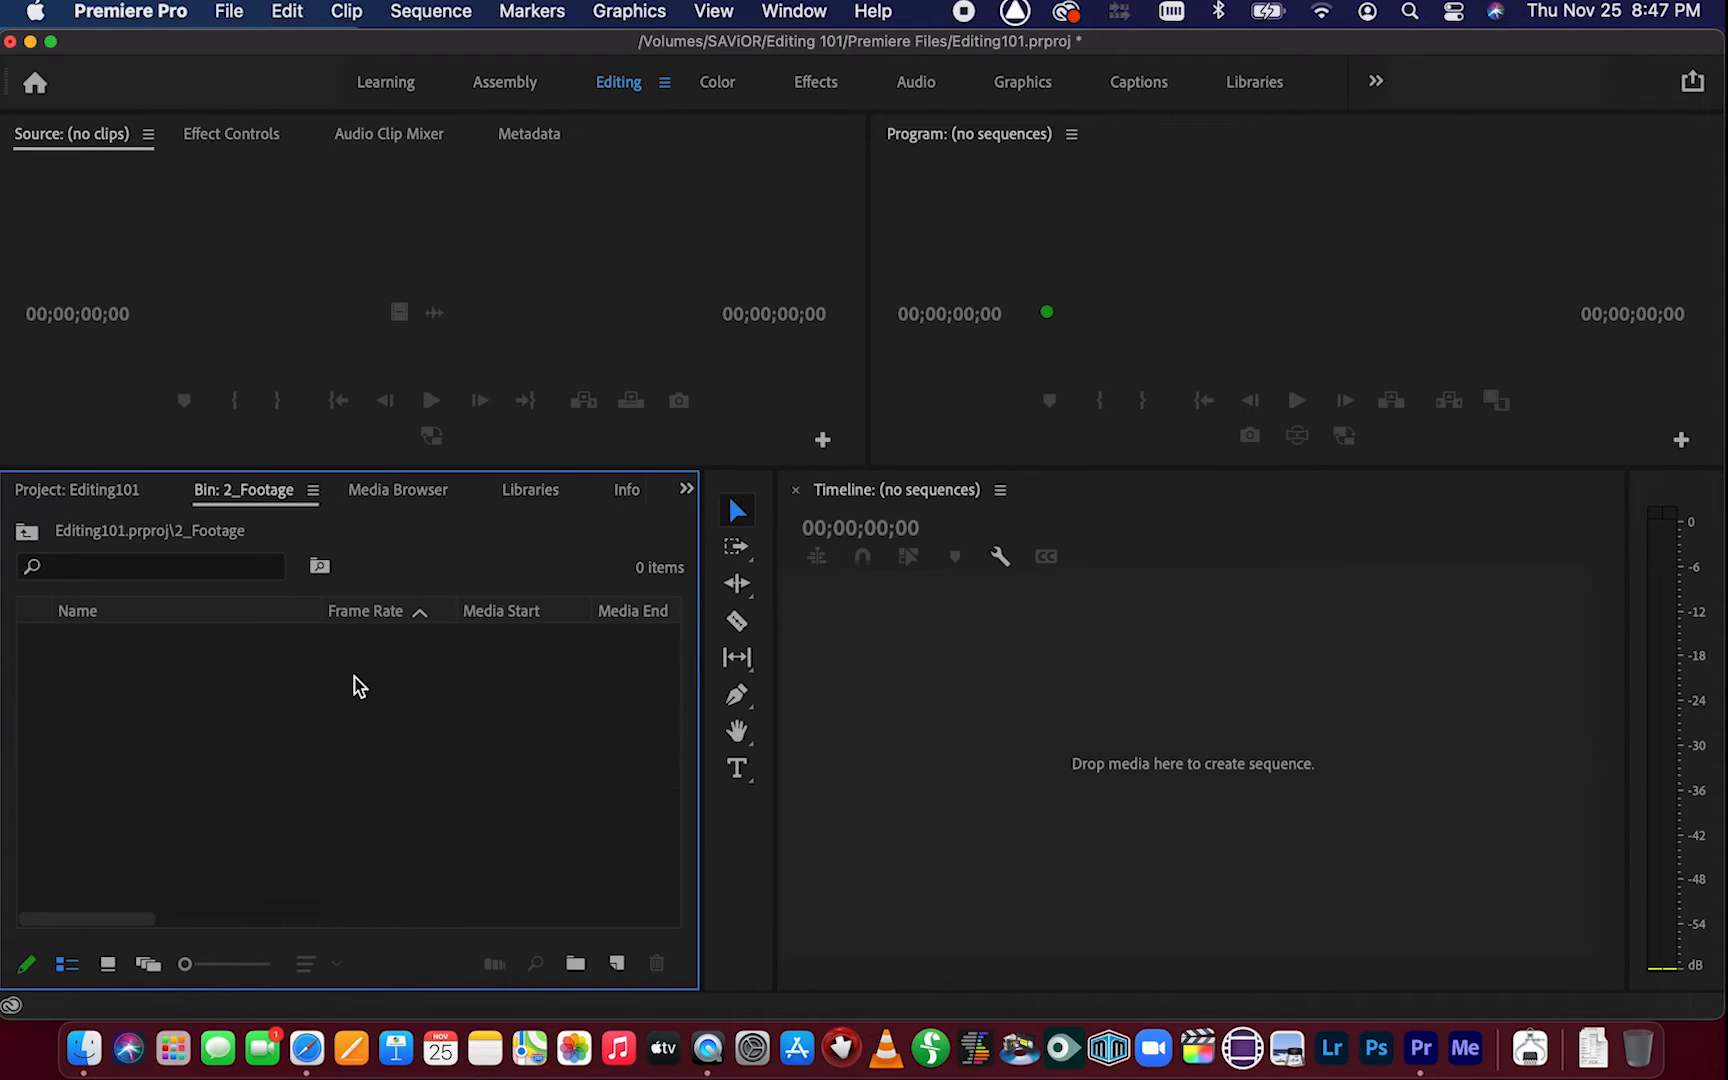
Switch to Finder, open the Footage folder, and drag all five clips into the 2_Footage bin
{"action": "left_click", "coordinate": [84, 1050]}
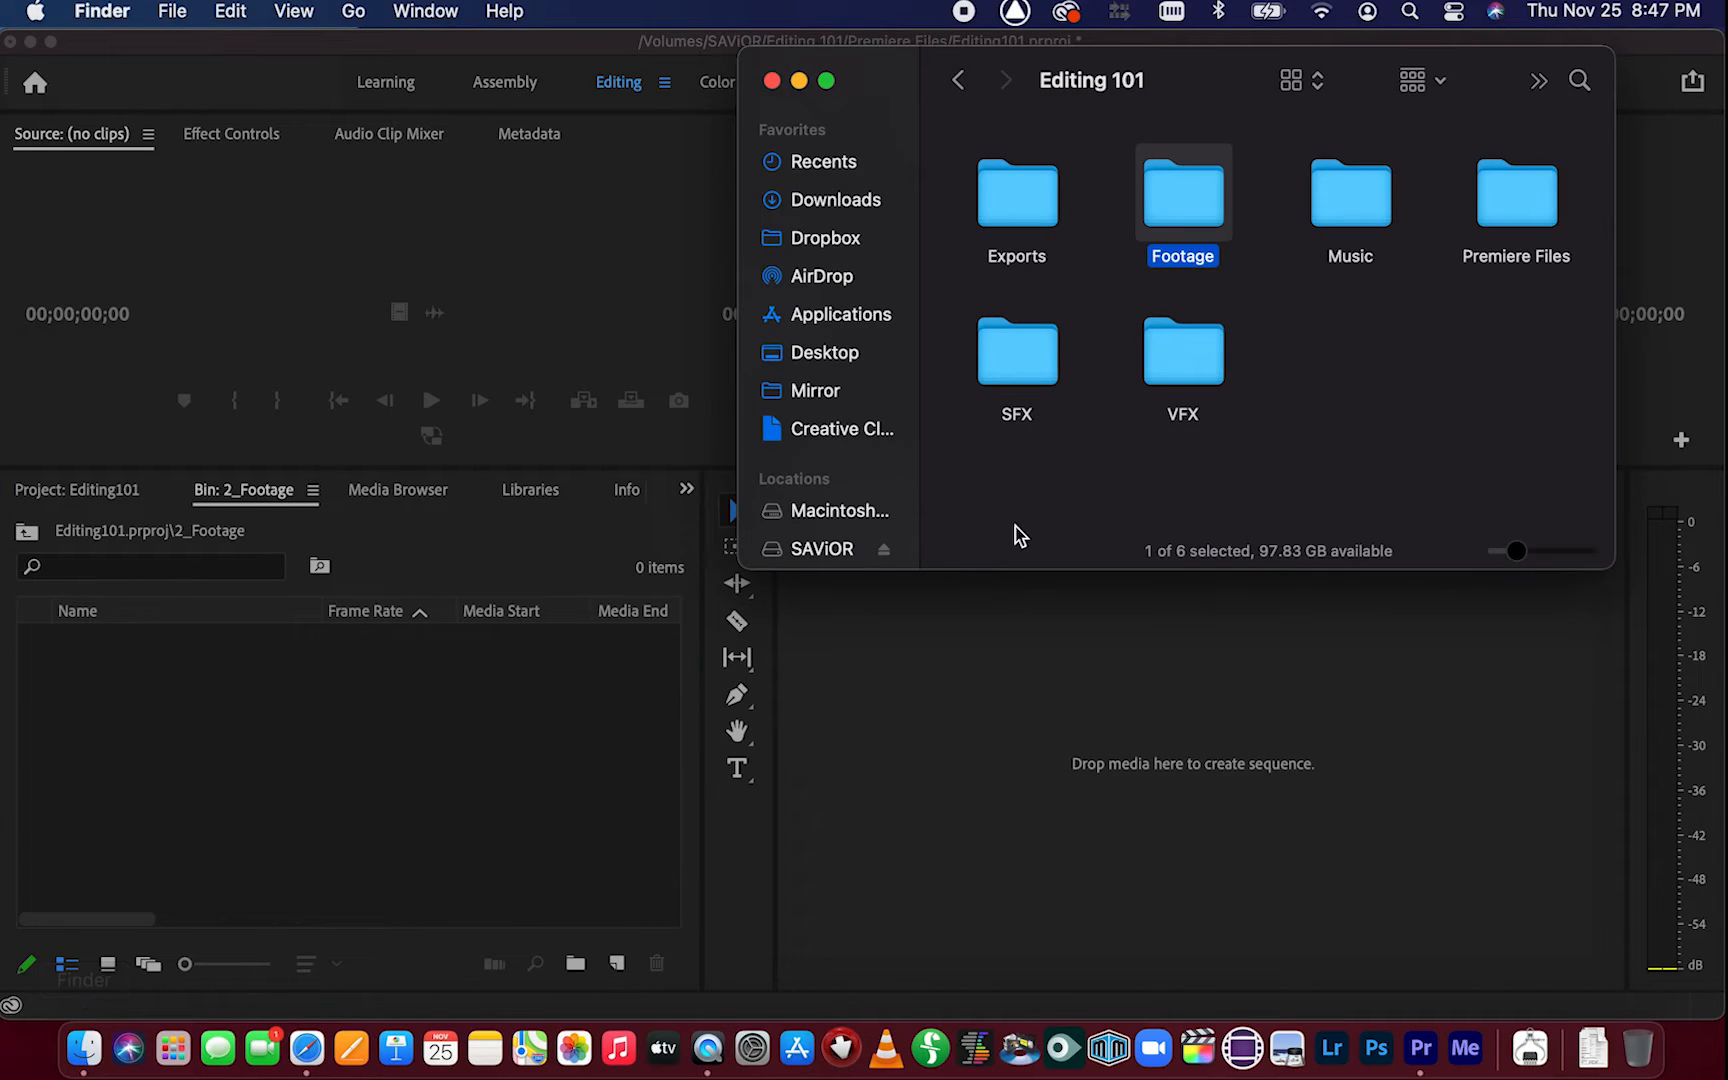
{"action": "double_click", "coordinate": [1181, 210]}
{"action": "left_click_drag", "start_coordinate": [1551, 459], "coordinate": [968, 152]}
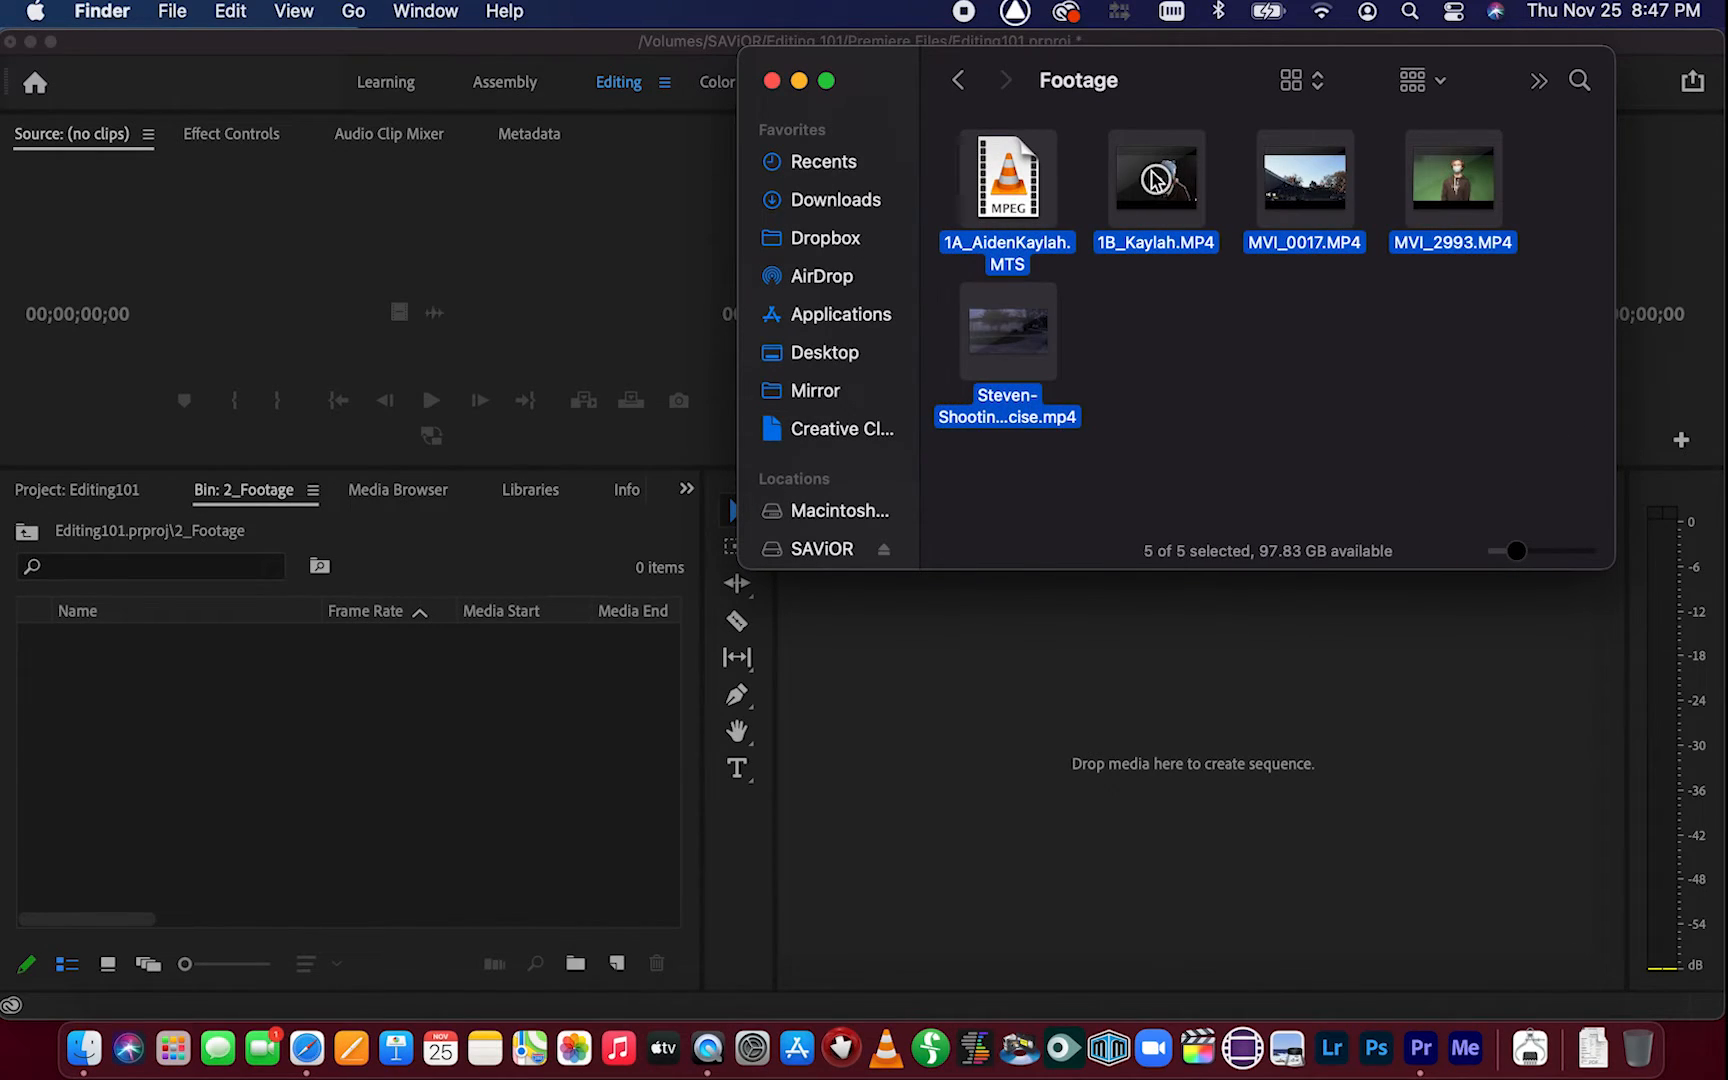
{"action": "left_click_drag", "start_coordinate": [1192, 212], "coordinate": [334, 714]}
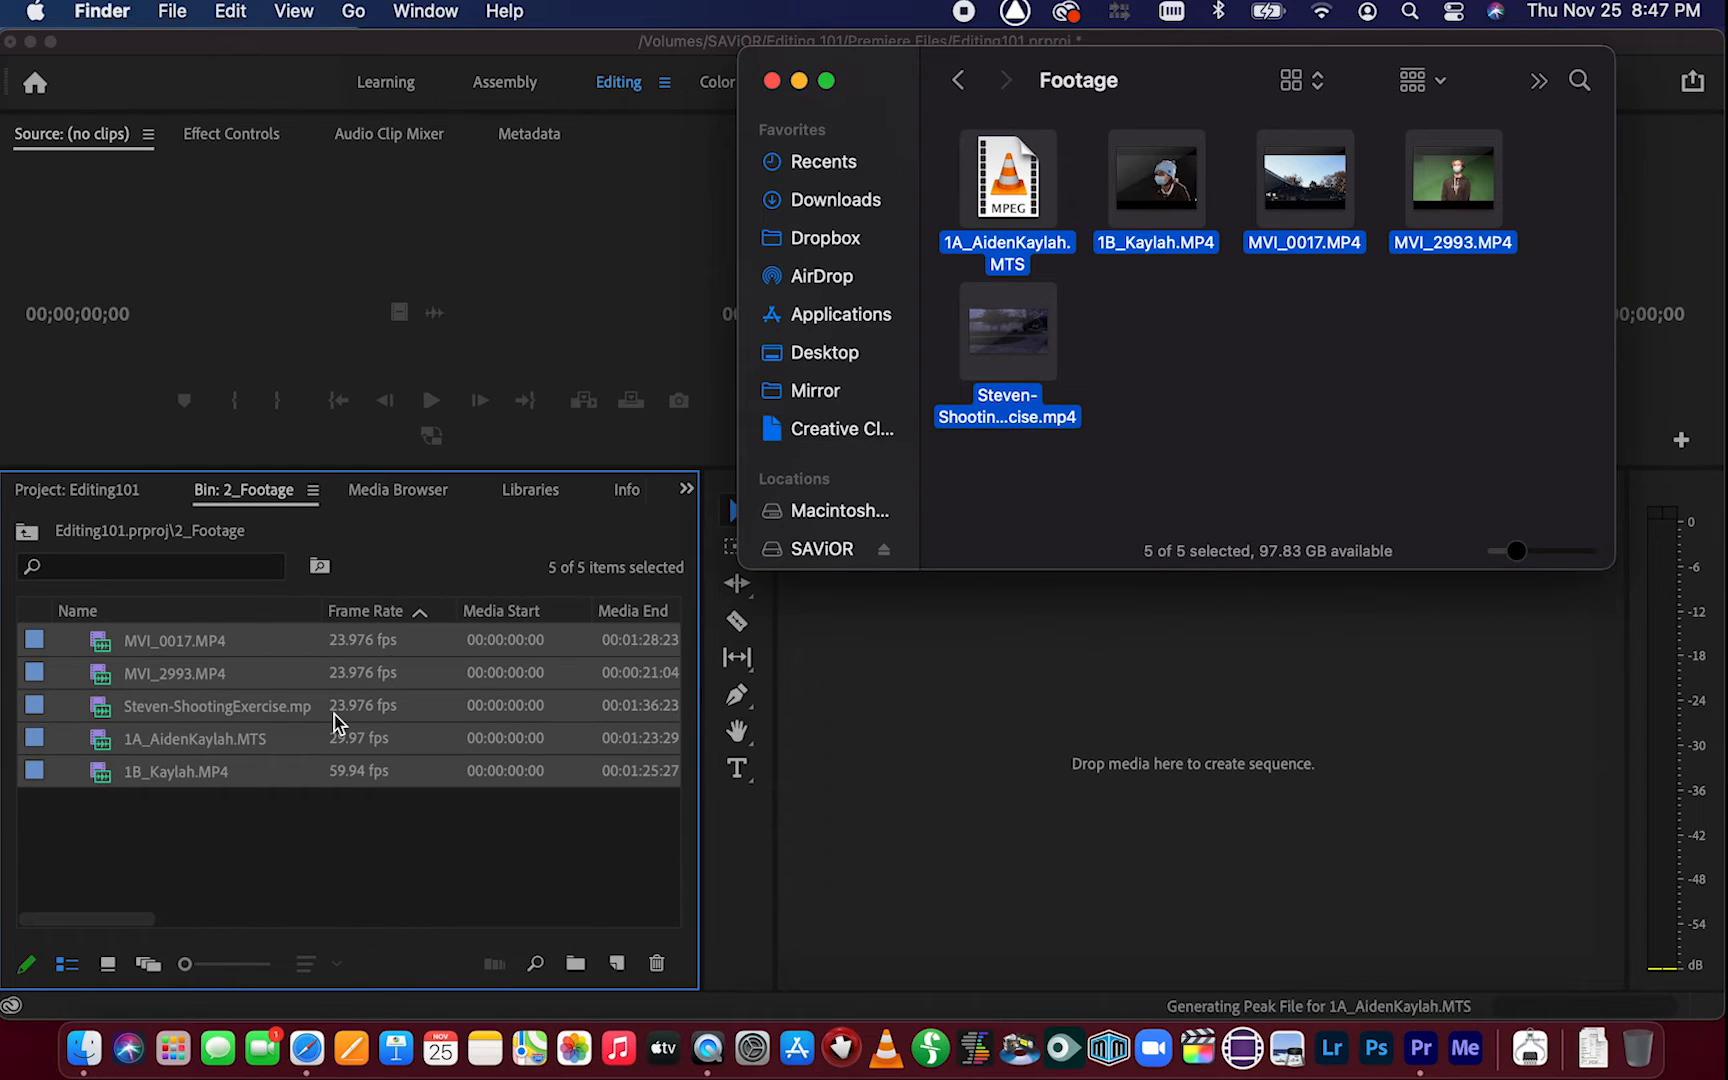
{"action": "left_click", "coordinate": [316, 857]}
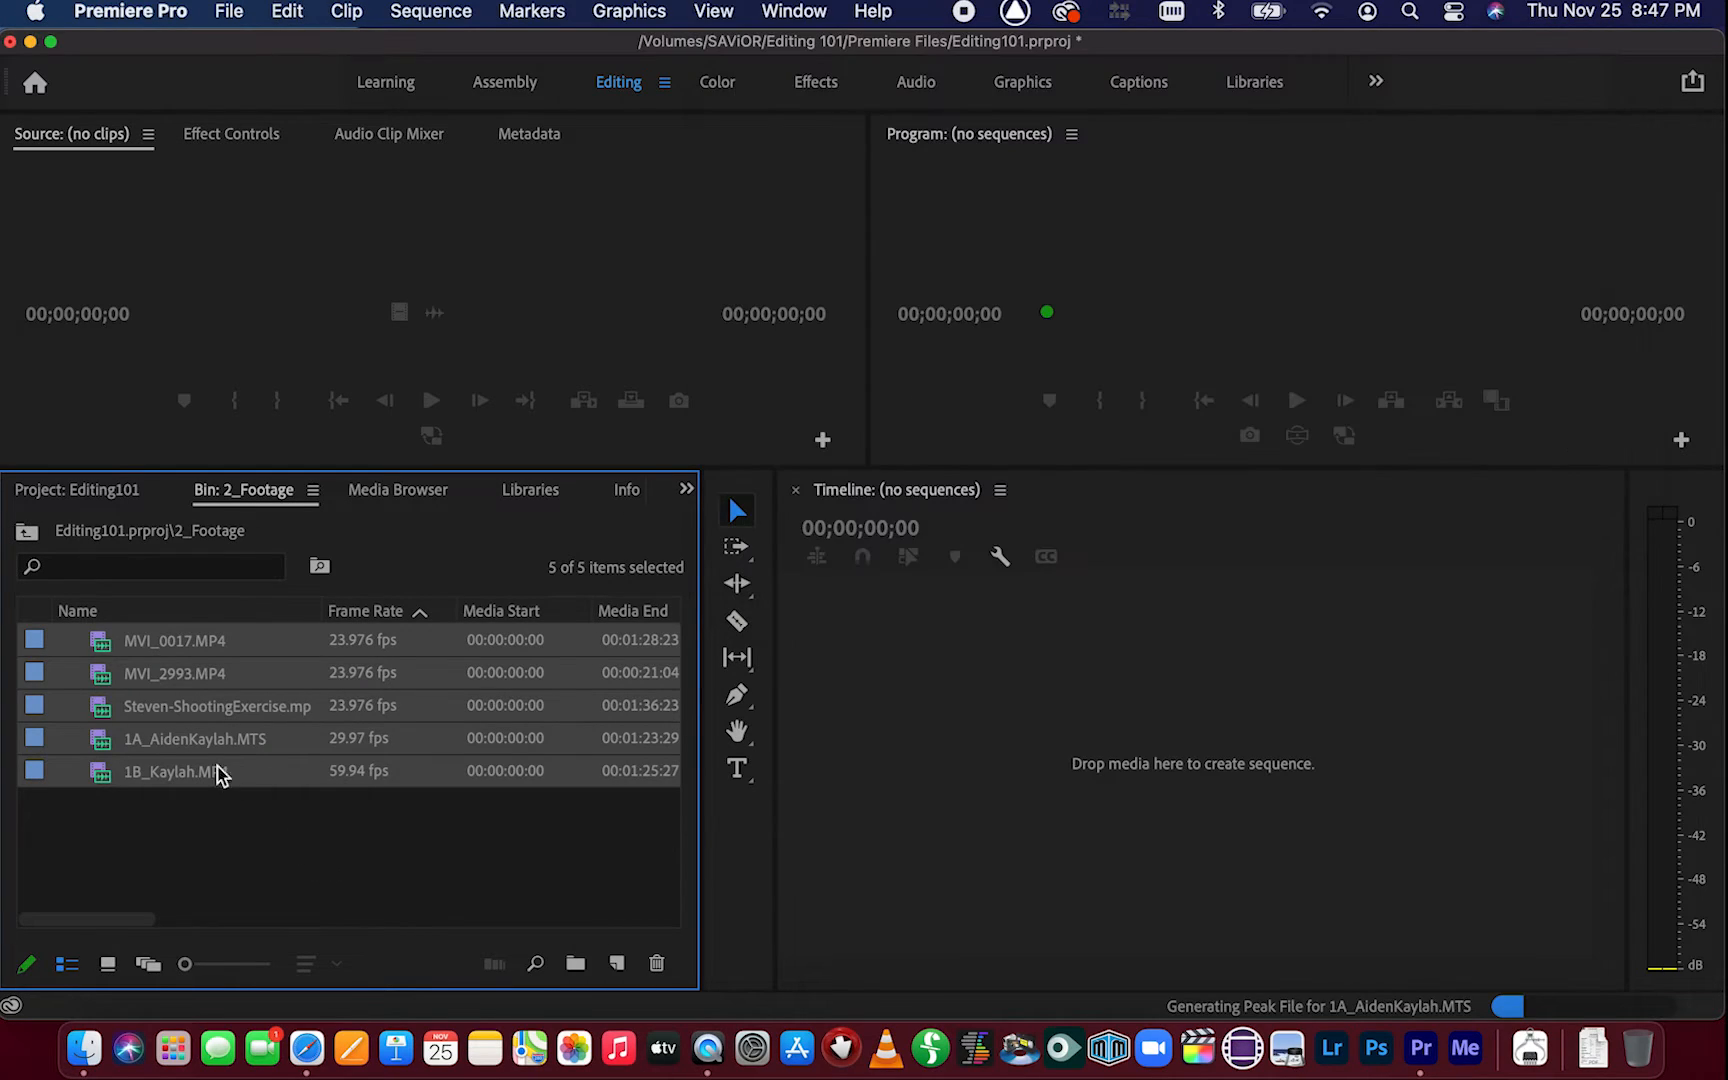
Go back to the project, collapse the 2_Footage bin, and open the 3_Music bin
{"action": "left_click", "coordinate": [30, 535]}
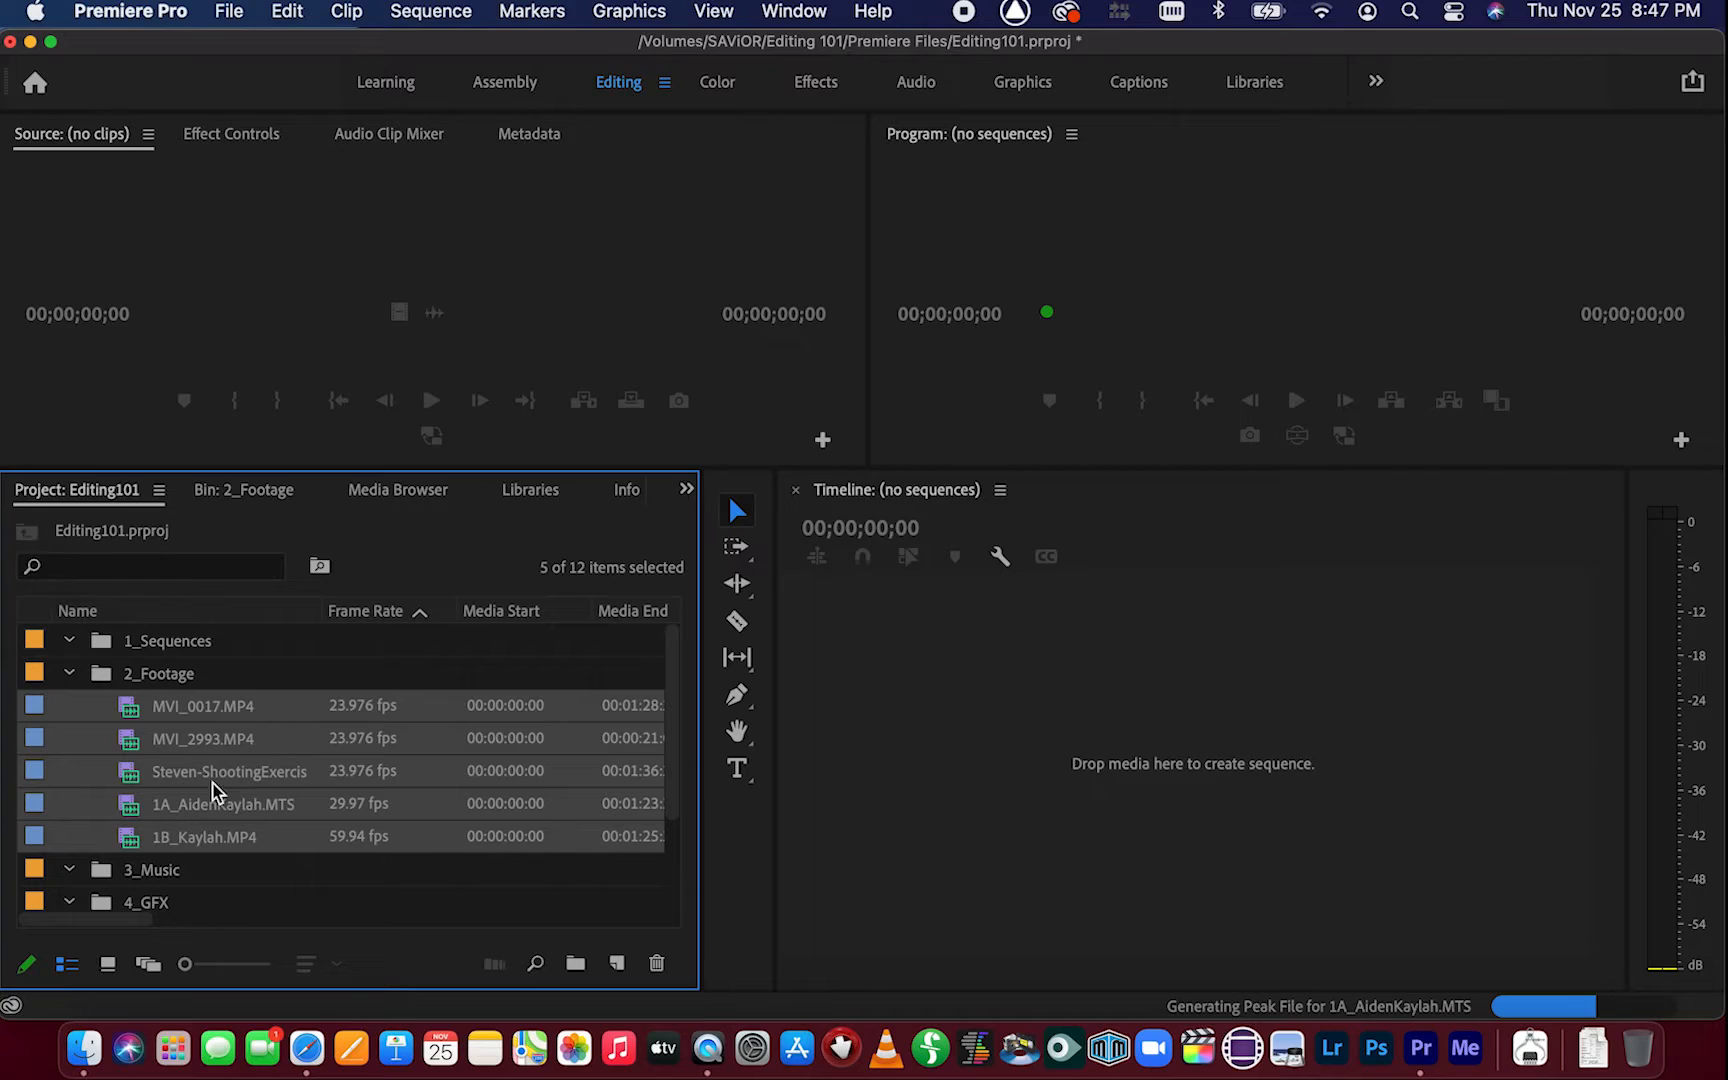
{"action": "left_click", "coordinate": [72, 673]}
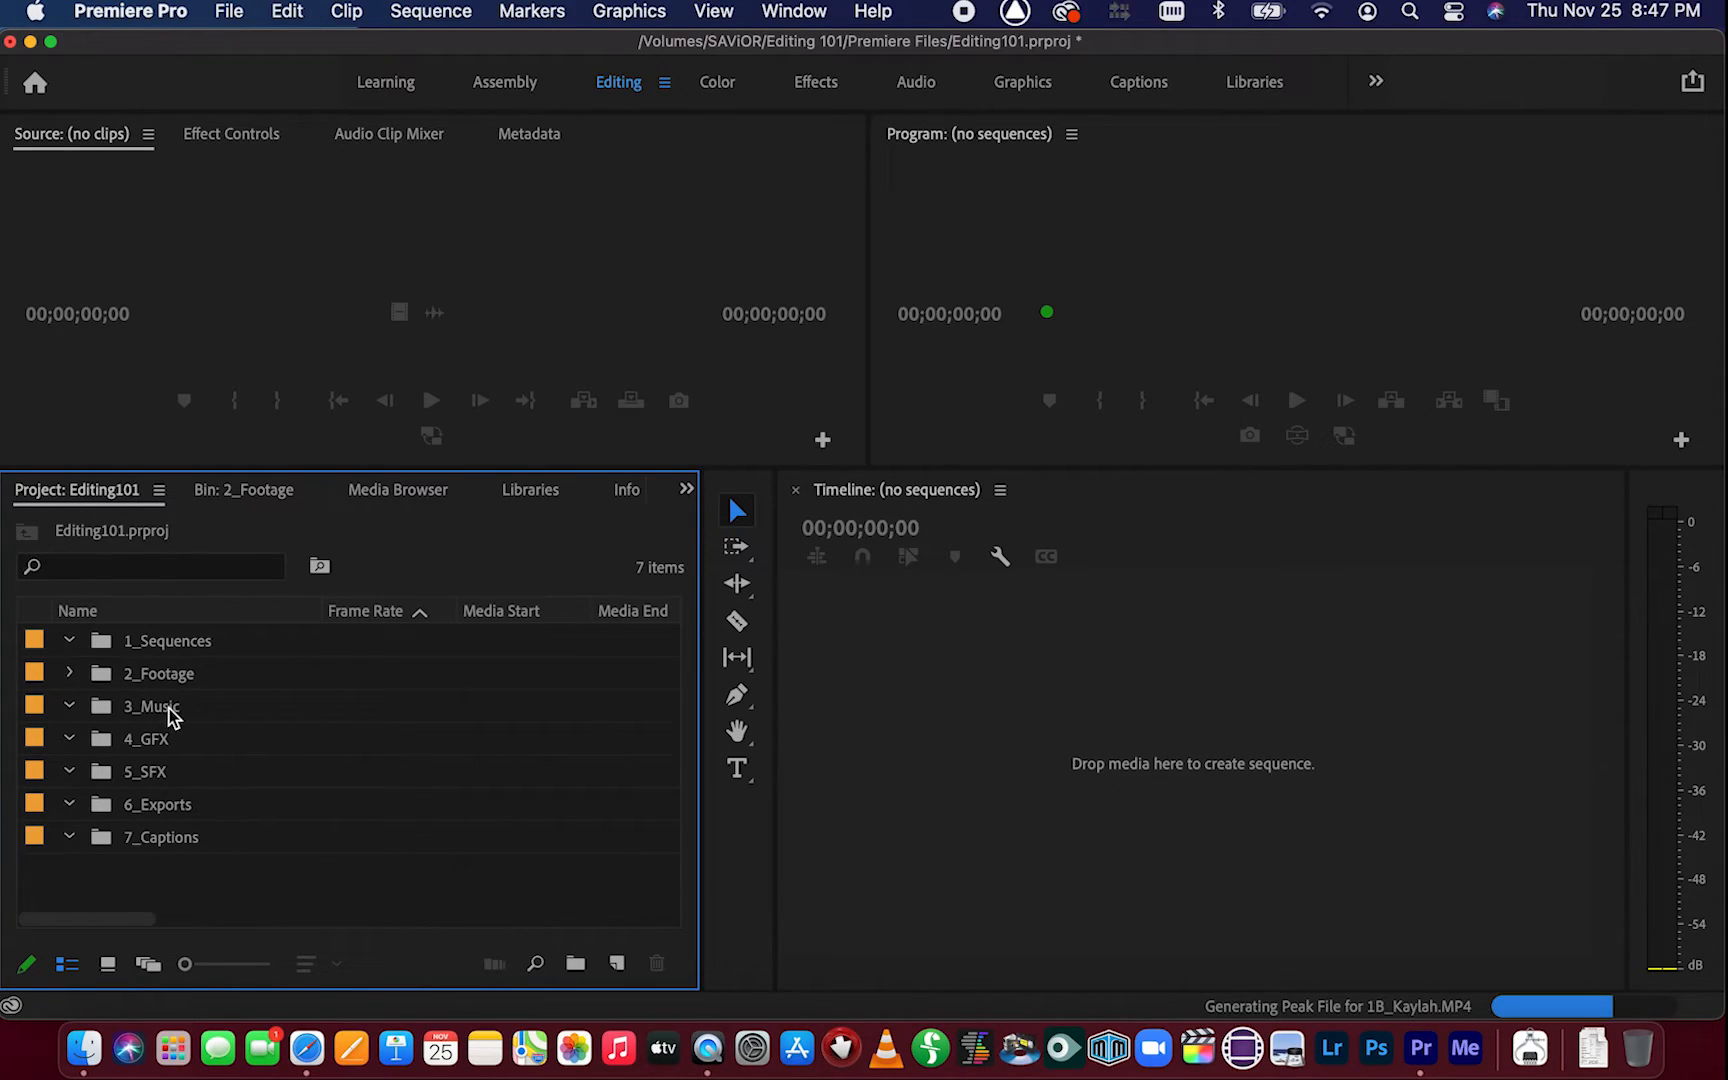
{"action": "left_click", "coordinate": [172, 712]}
{"action": "double_click", "coordinate": [172, 712]}
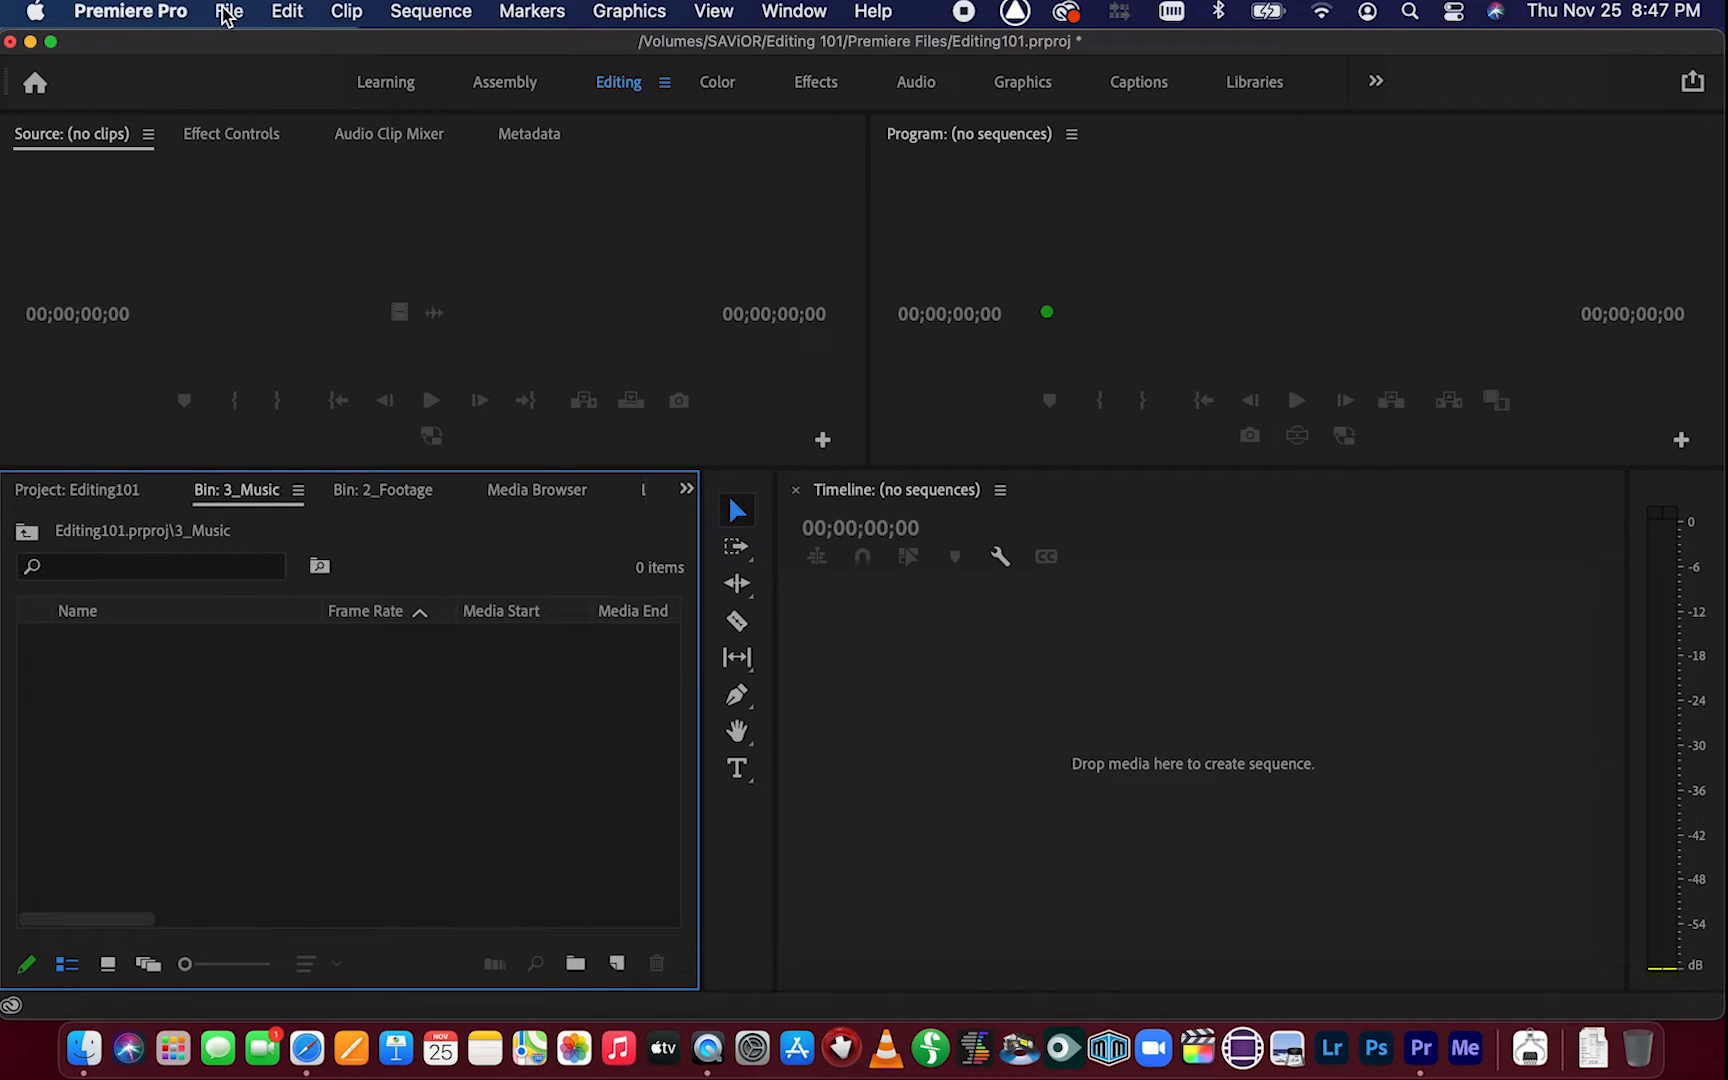
Import the three MP3 tracks from the Music folder on the SAViOR drive into the 3_Music bin
{"action": "left_click", "coordinate": [229, 11]}
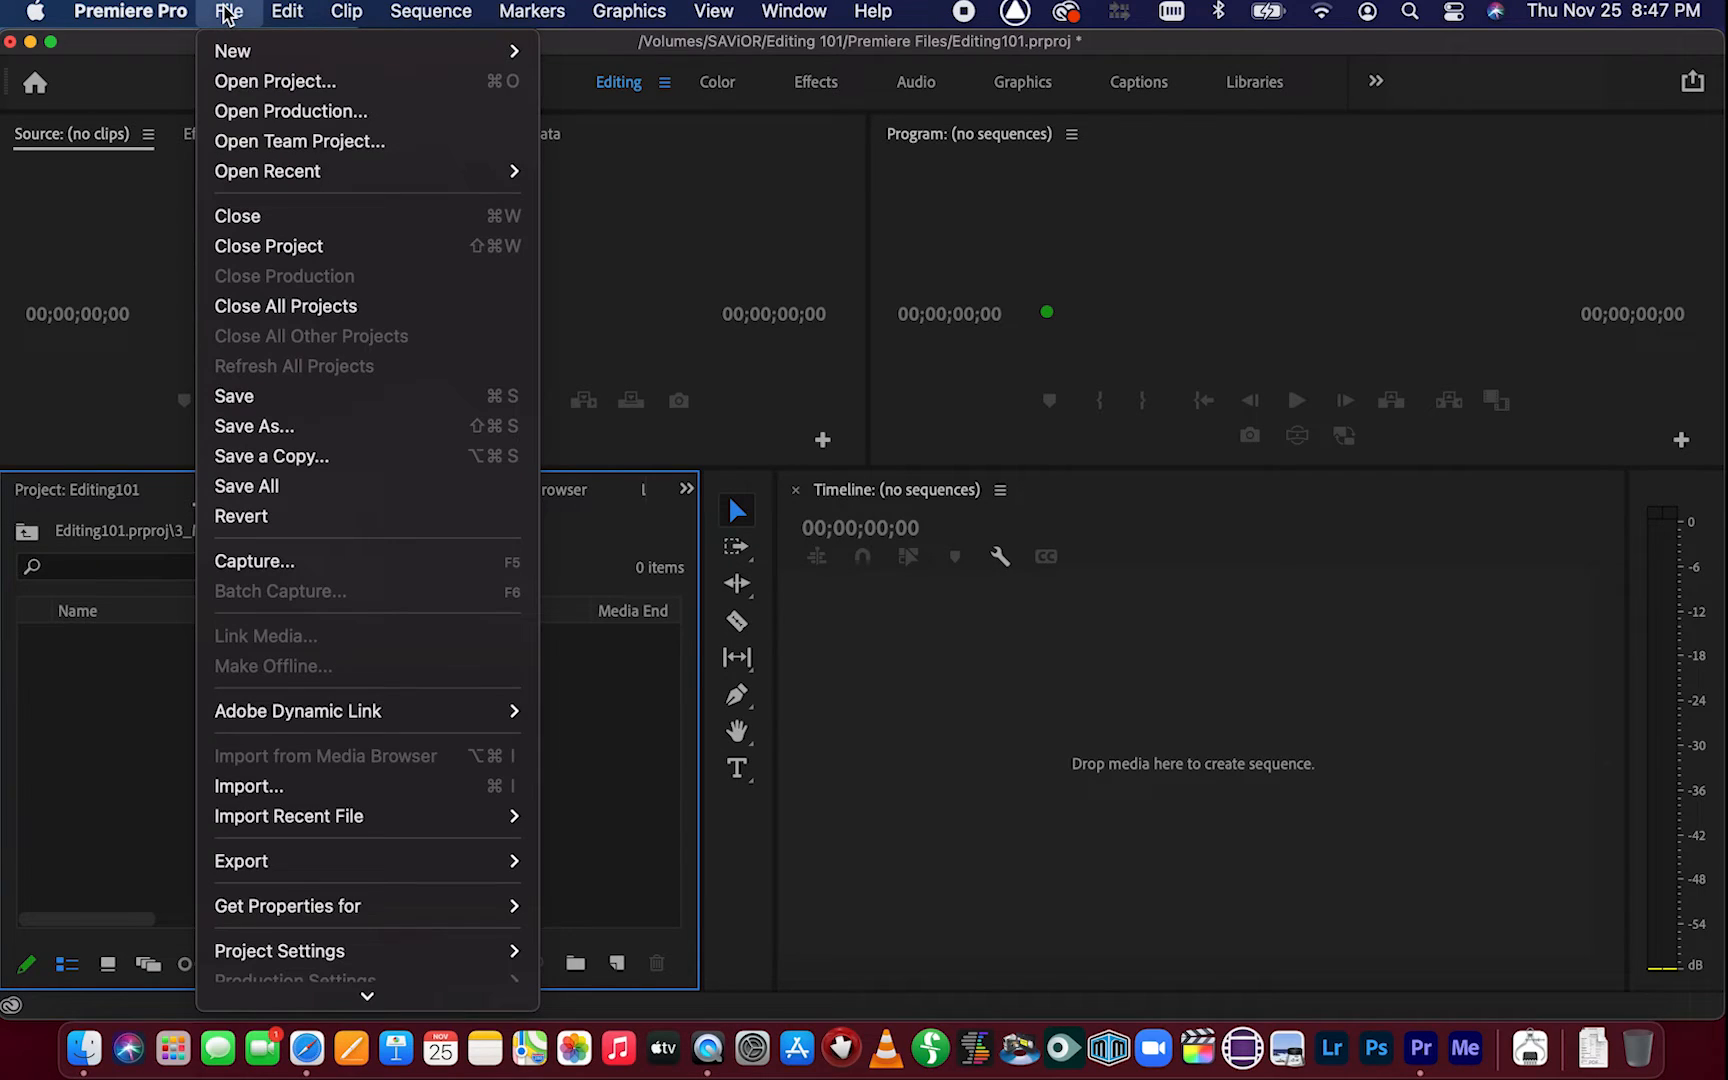
{"action": "left_click", "coordinate": [295, 788]}
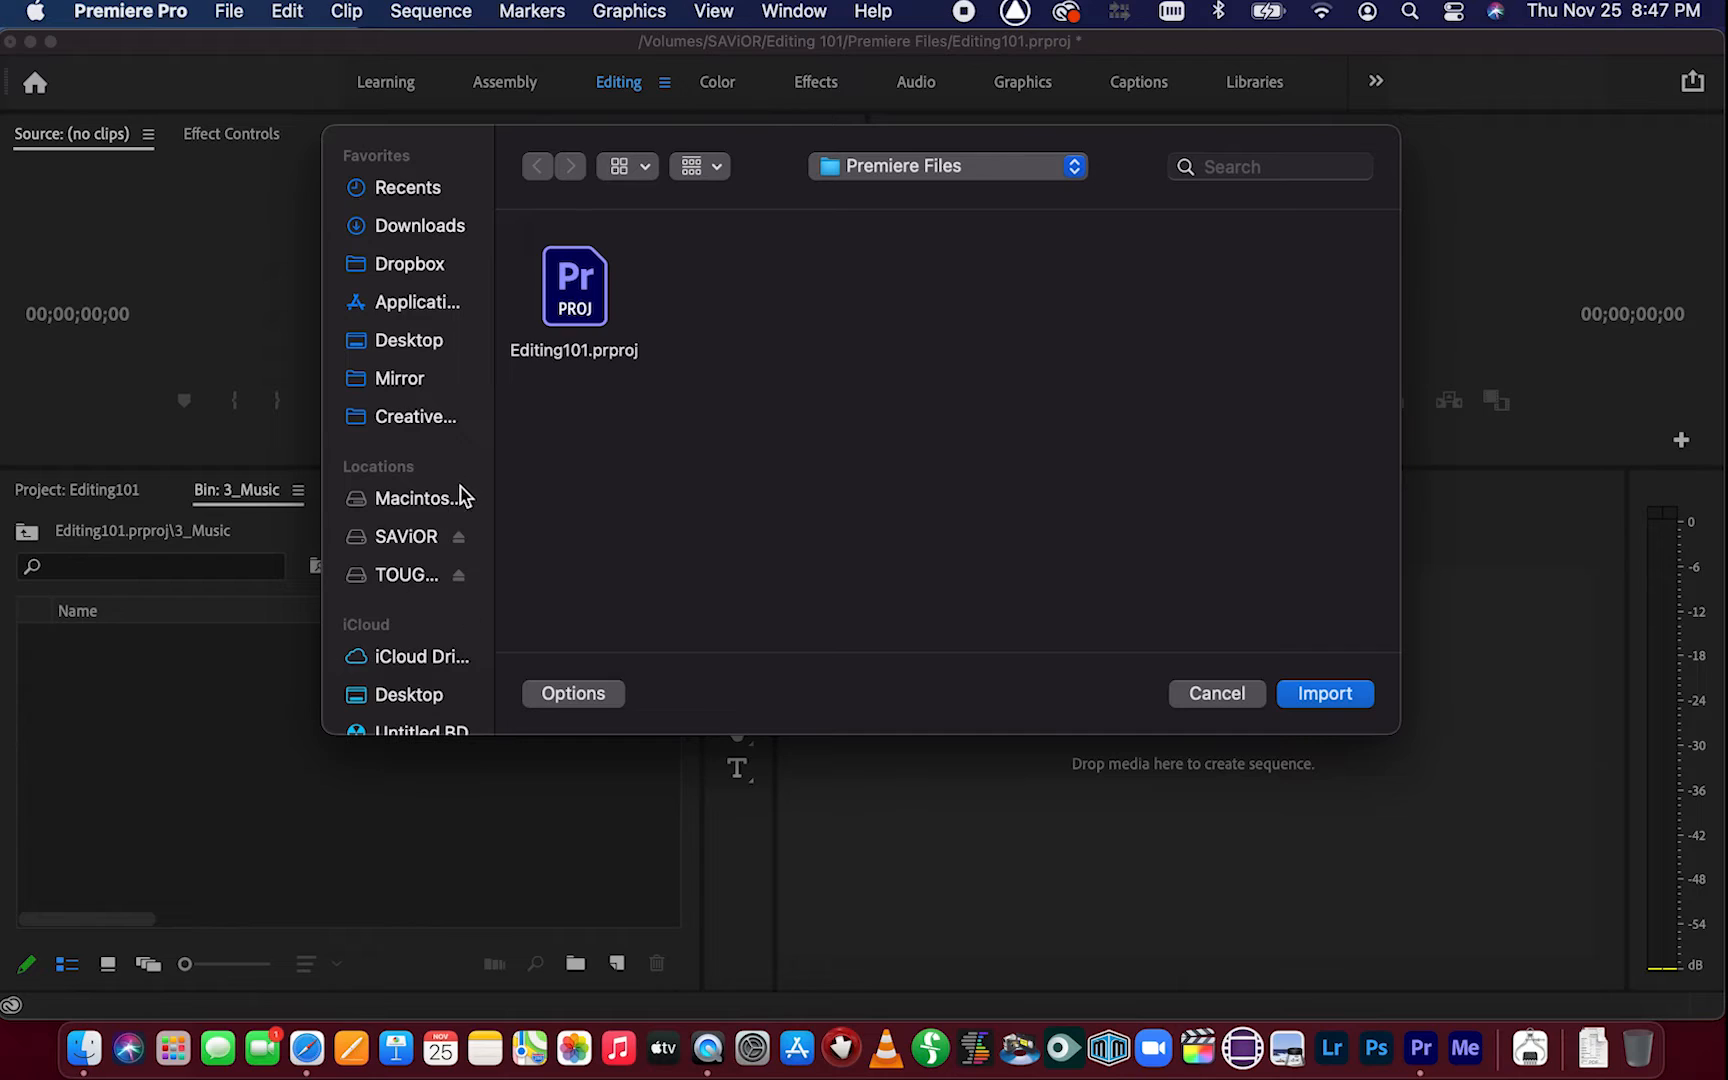
{"action": "left_click", "coordinate": [406, 540]}
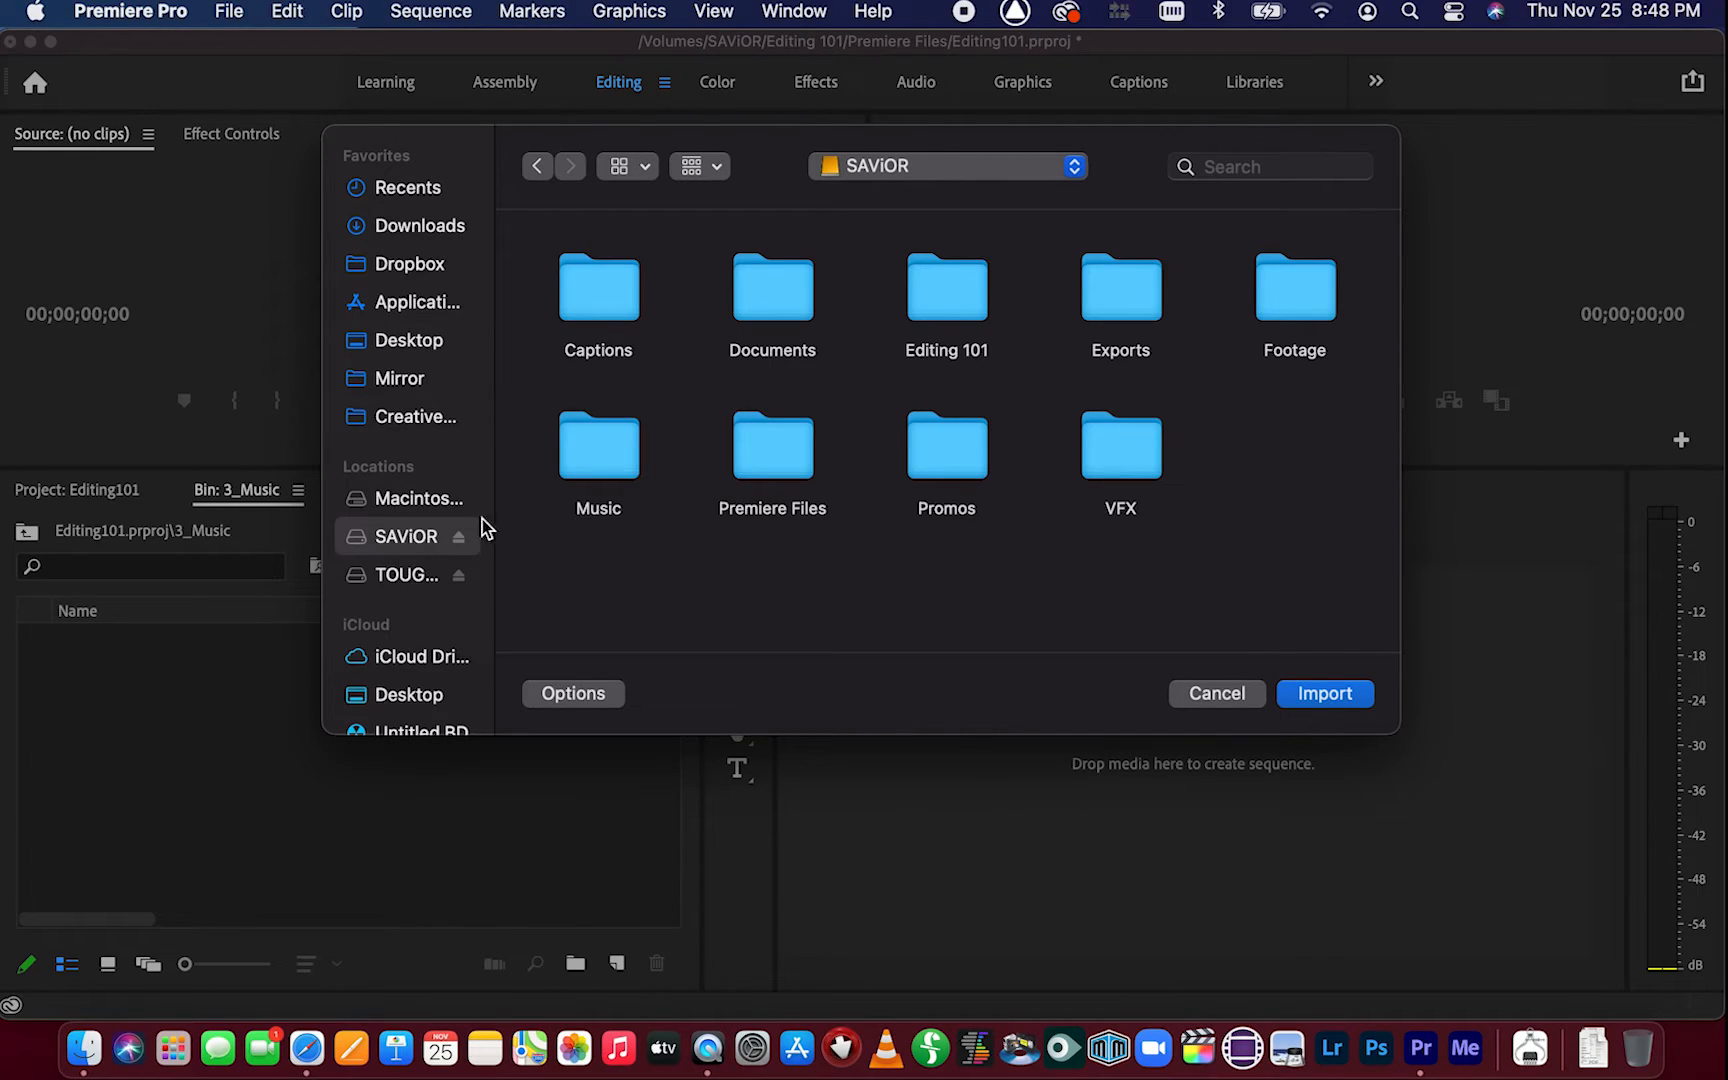
{"action": "double_click", "coordinate": [620, 470]}
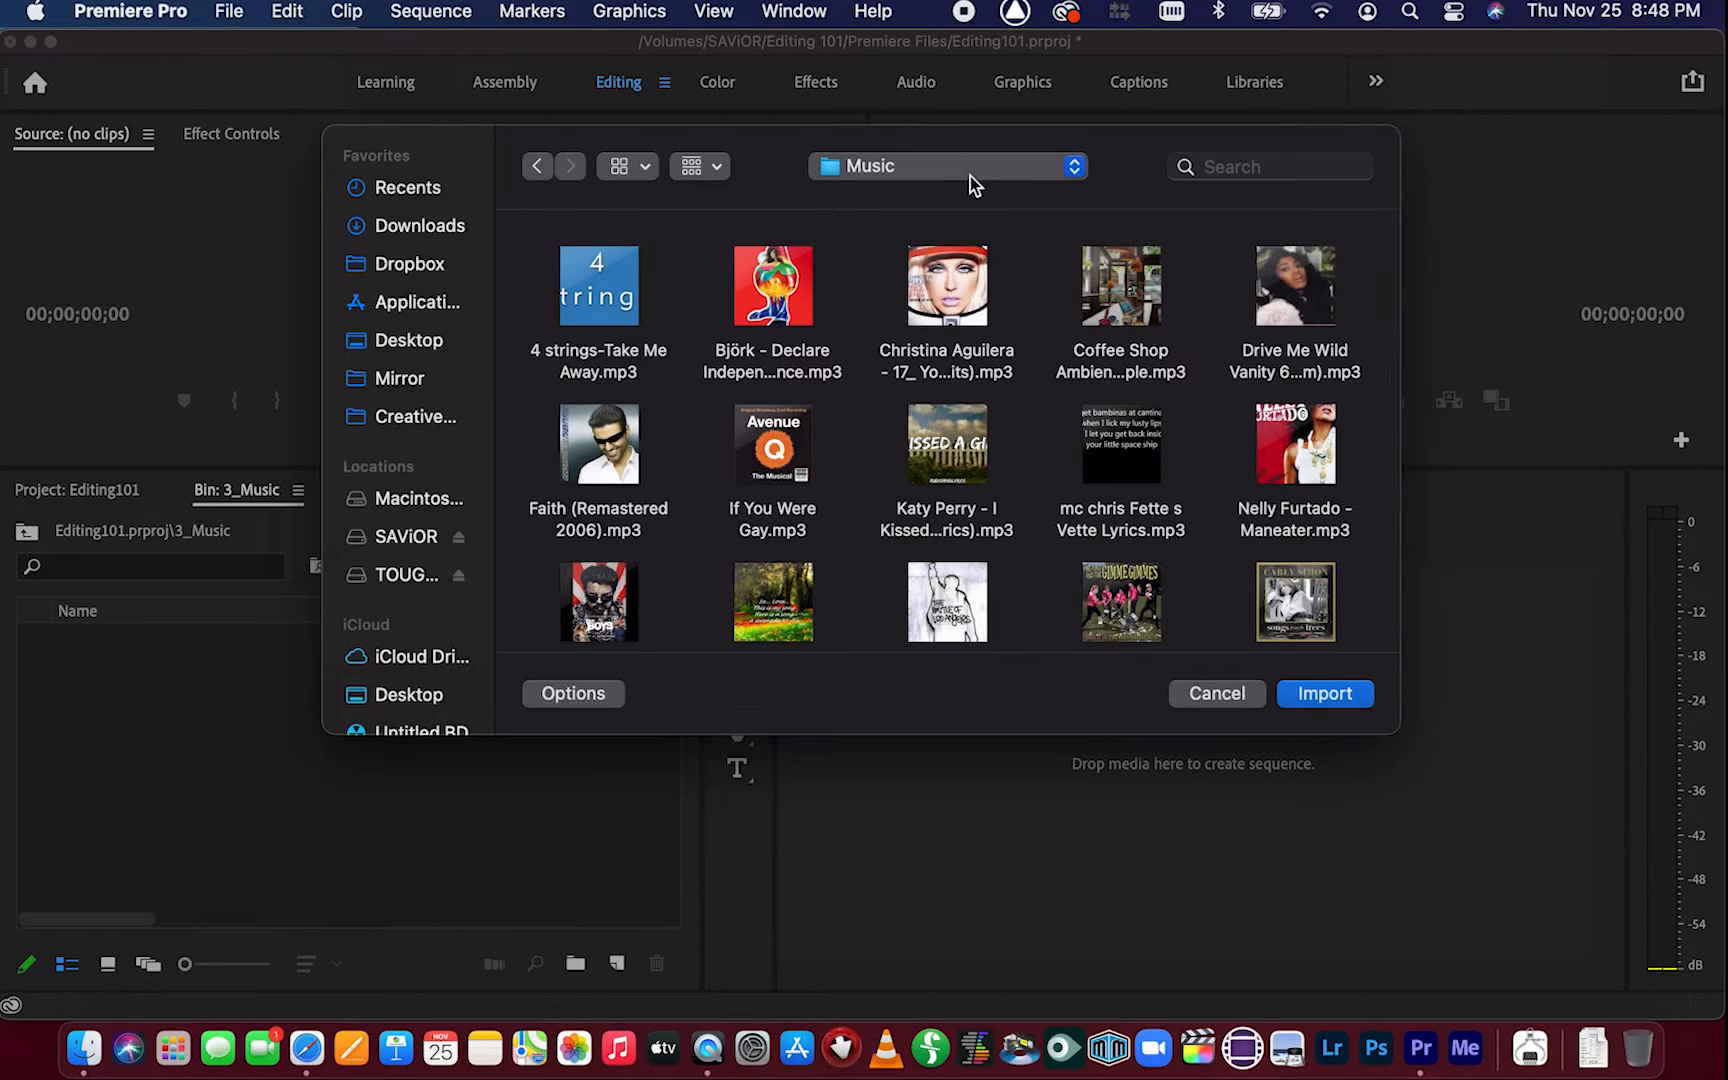
{"action": "key", "text": "super+Up"}
{"action": "double_click", "coordinate": [947, 285]}
{"action": "left_click", "coordinate": [955, 292]}
{"action": "double_click", "coordinate": [955, 292]}
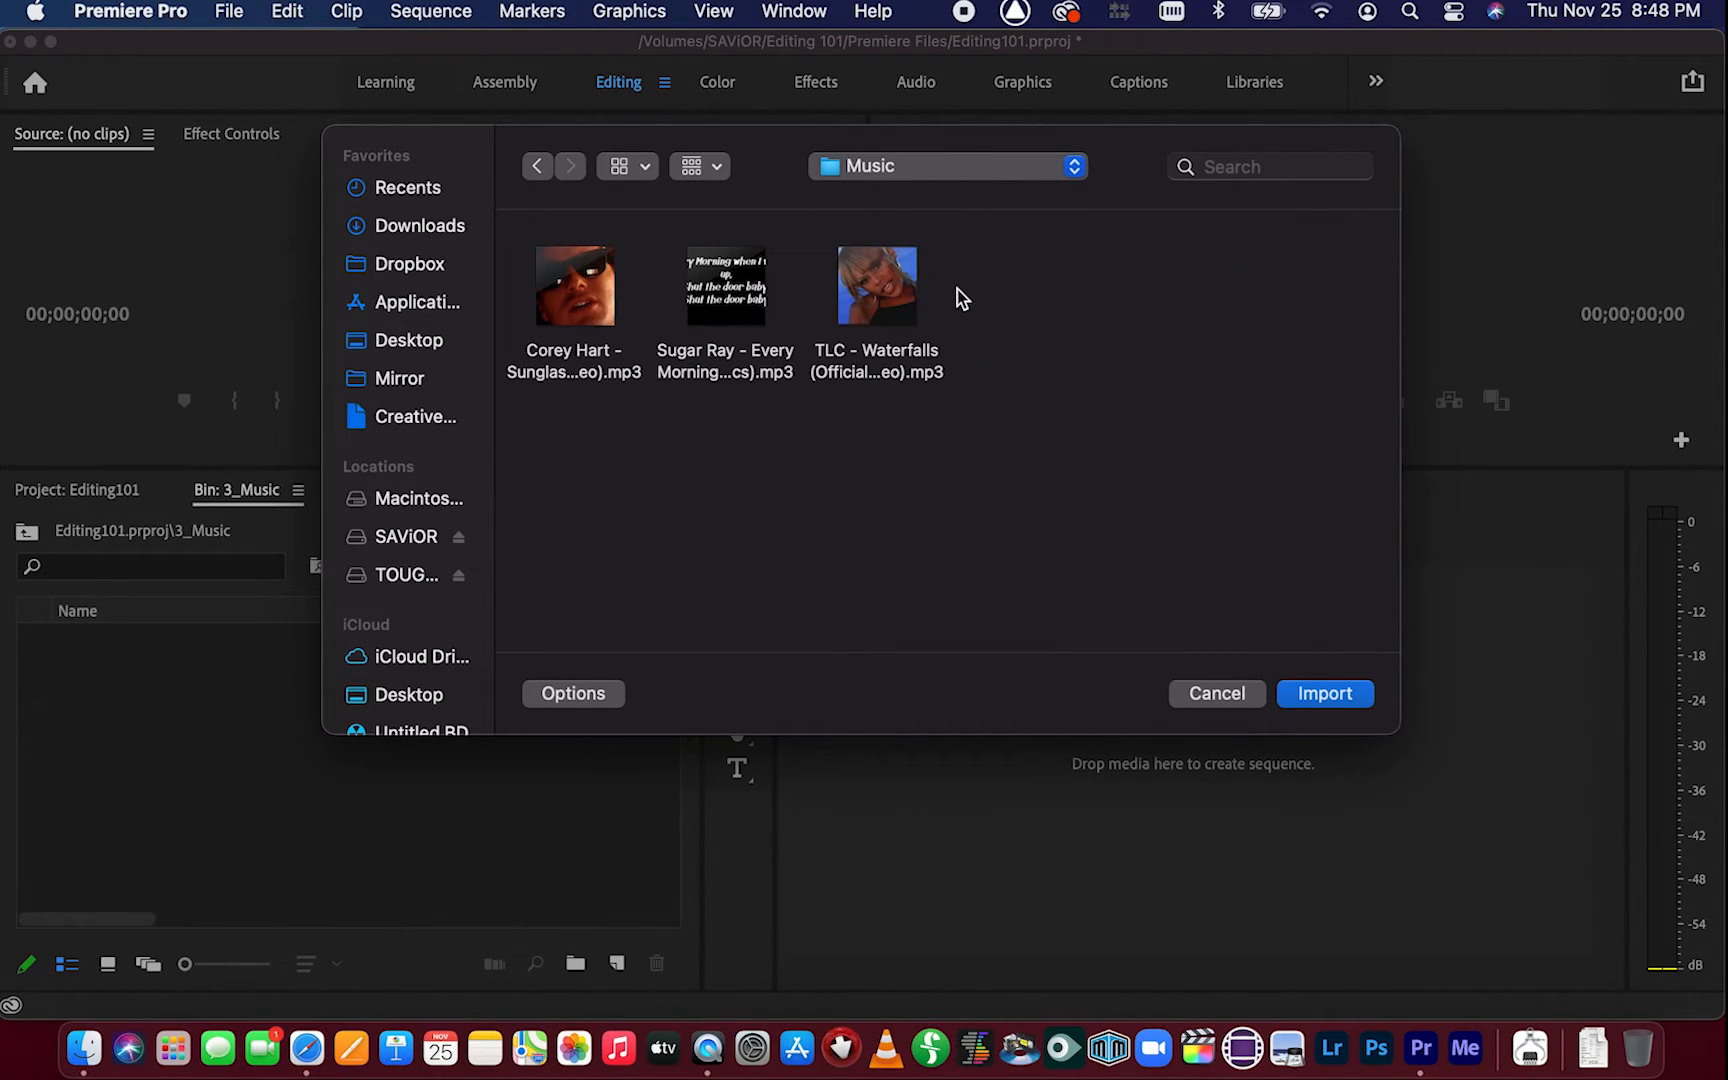
{"action": "left_click_drag", "start_coordinate": [1059, 409], "coordinate": [521, 246]}
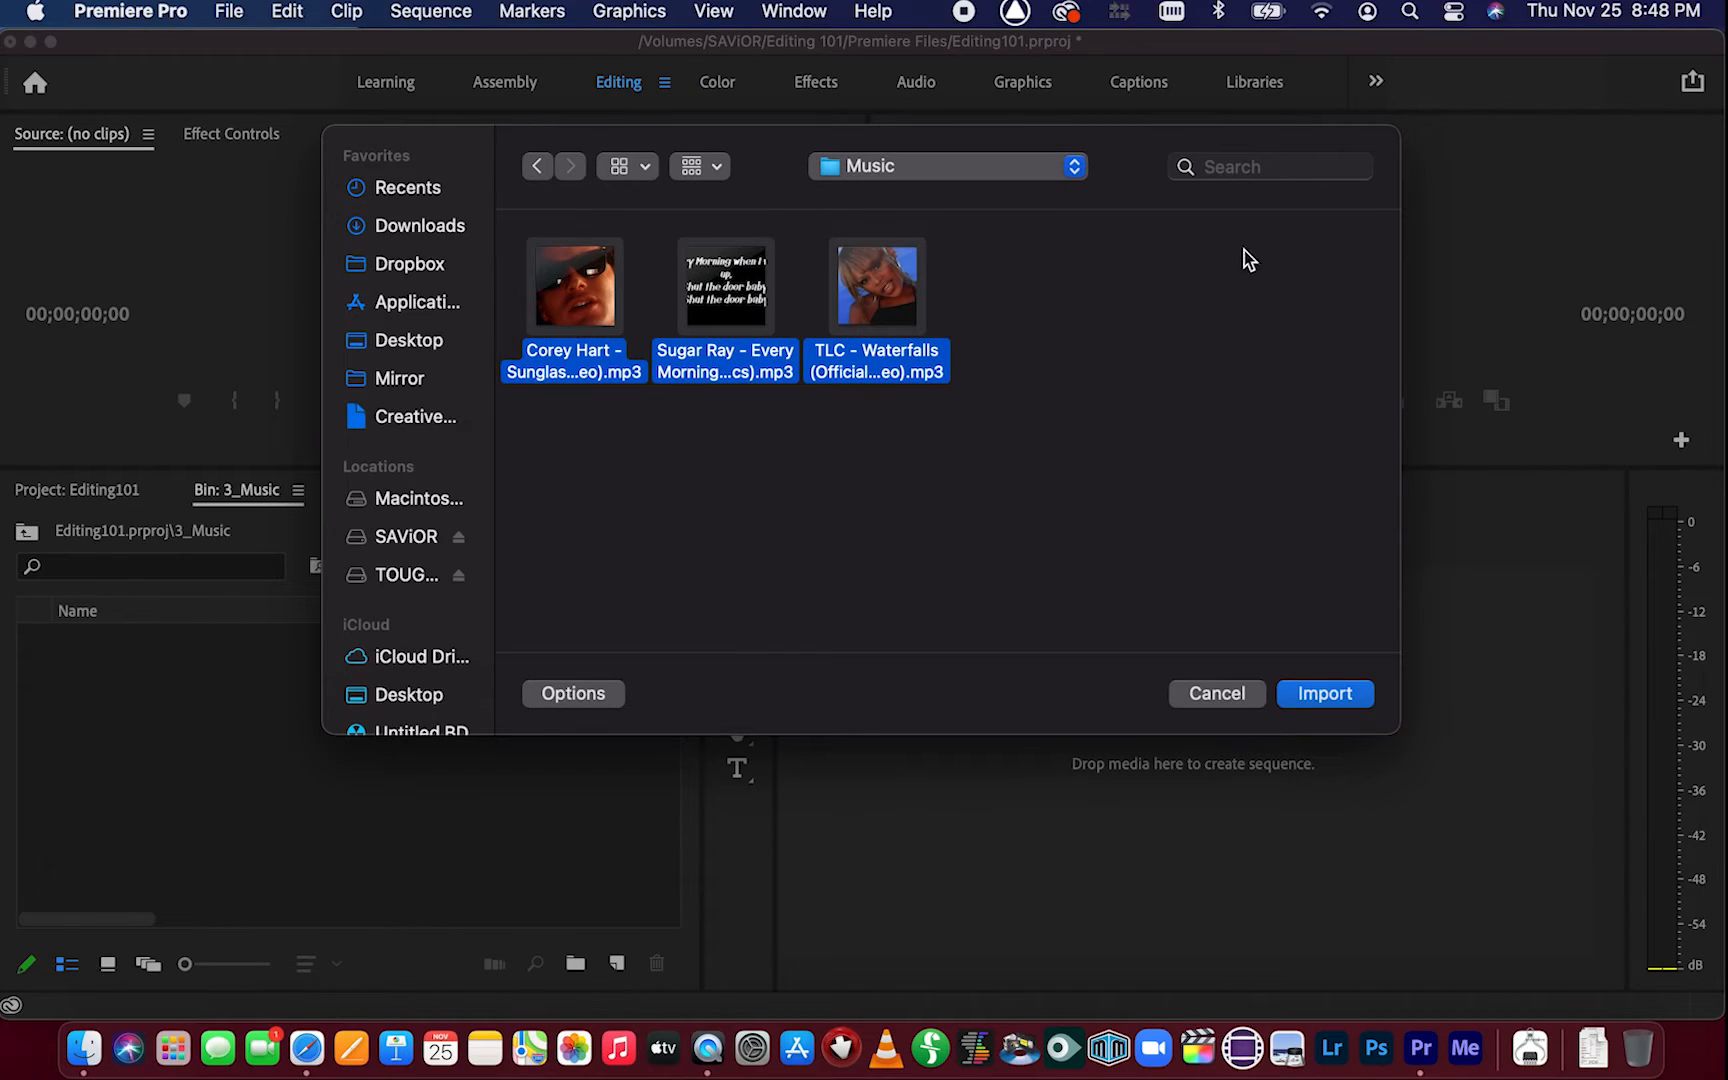
{"action": "left_click", "coordinate": [1325, 694]}
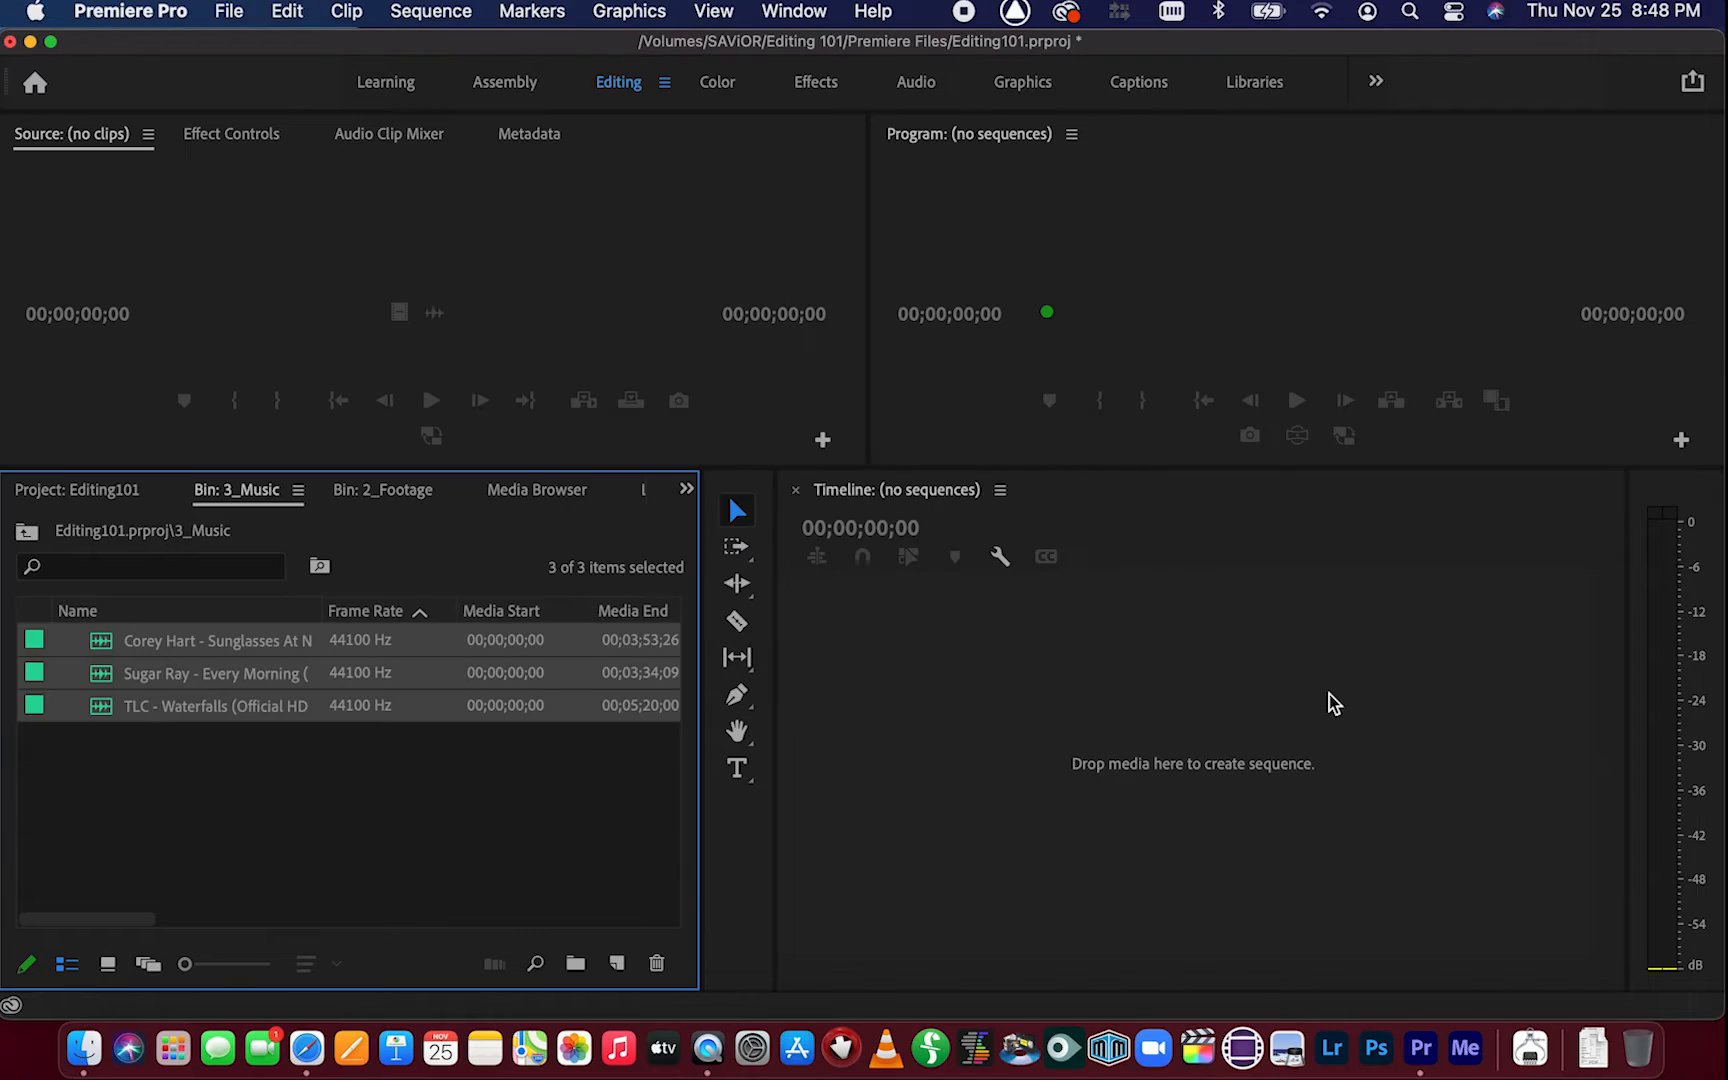
Return to the project and collapse the 3_Music bin
{"action": "left_click", "coordinate": [88, 805]}
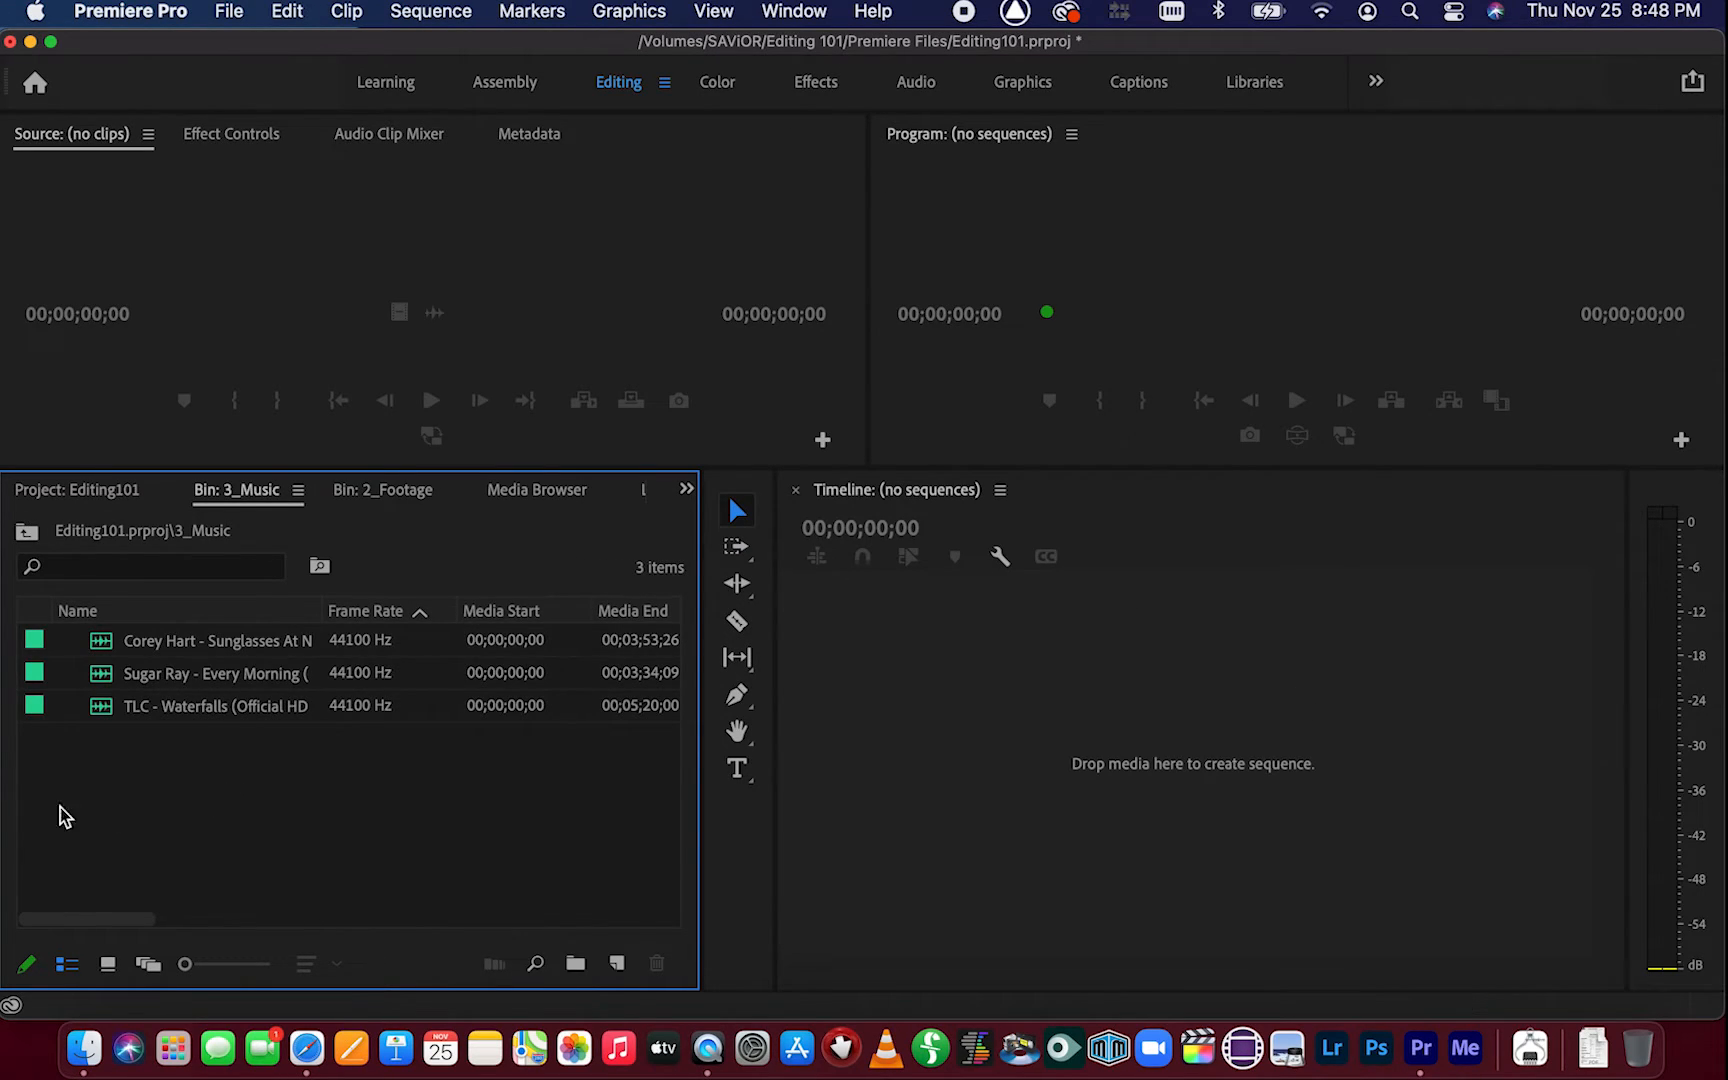
{"action": "left_click", "coordinate": [28, 533]}
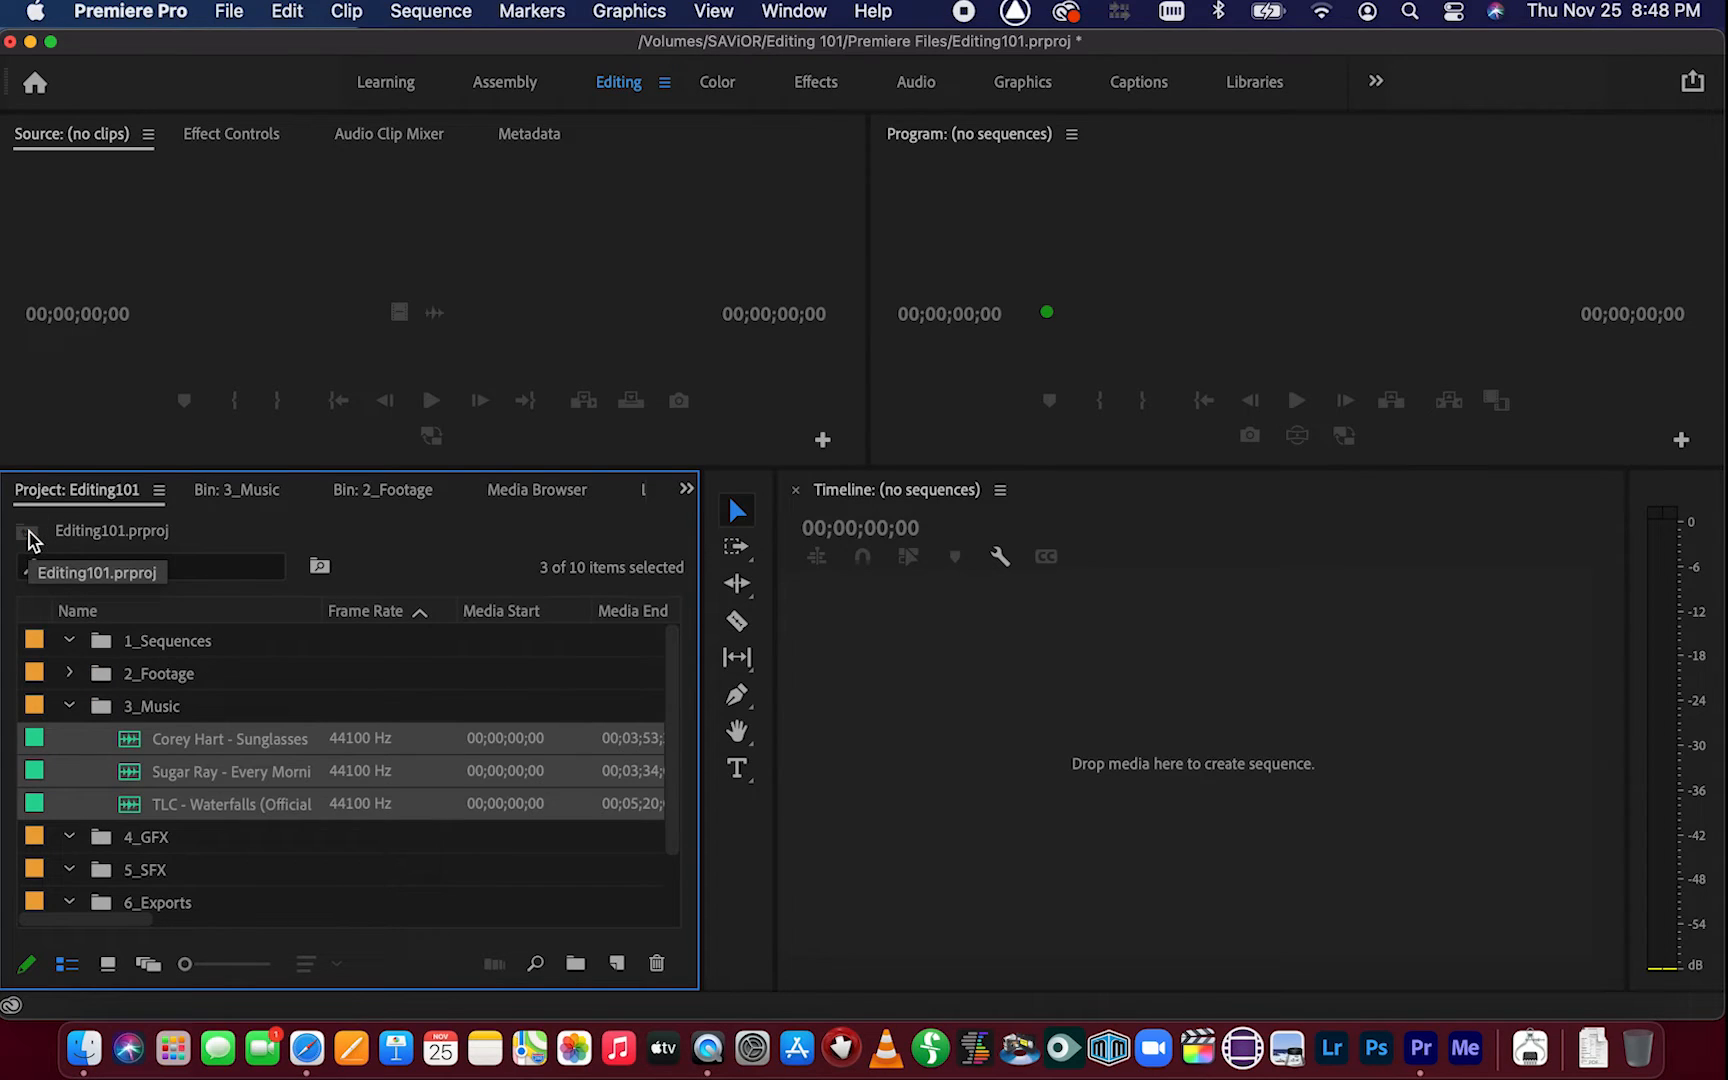
{"action": "left_click", "coordinate": [70, 705]}
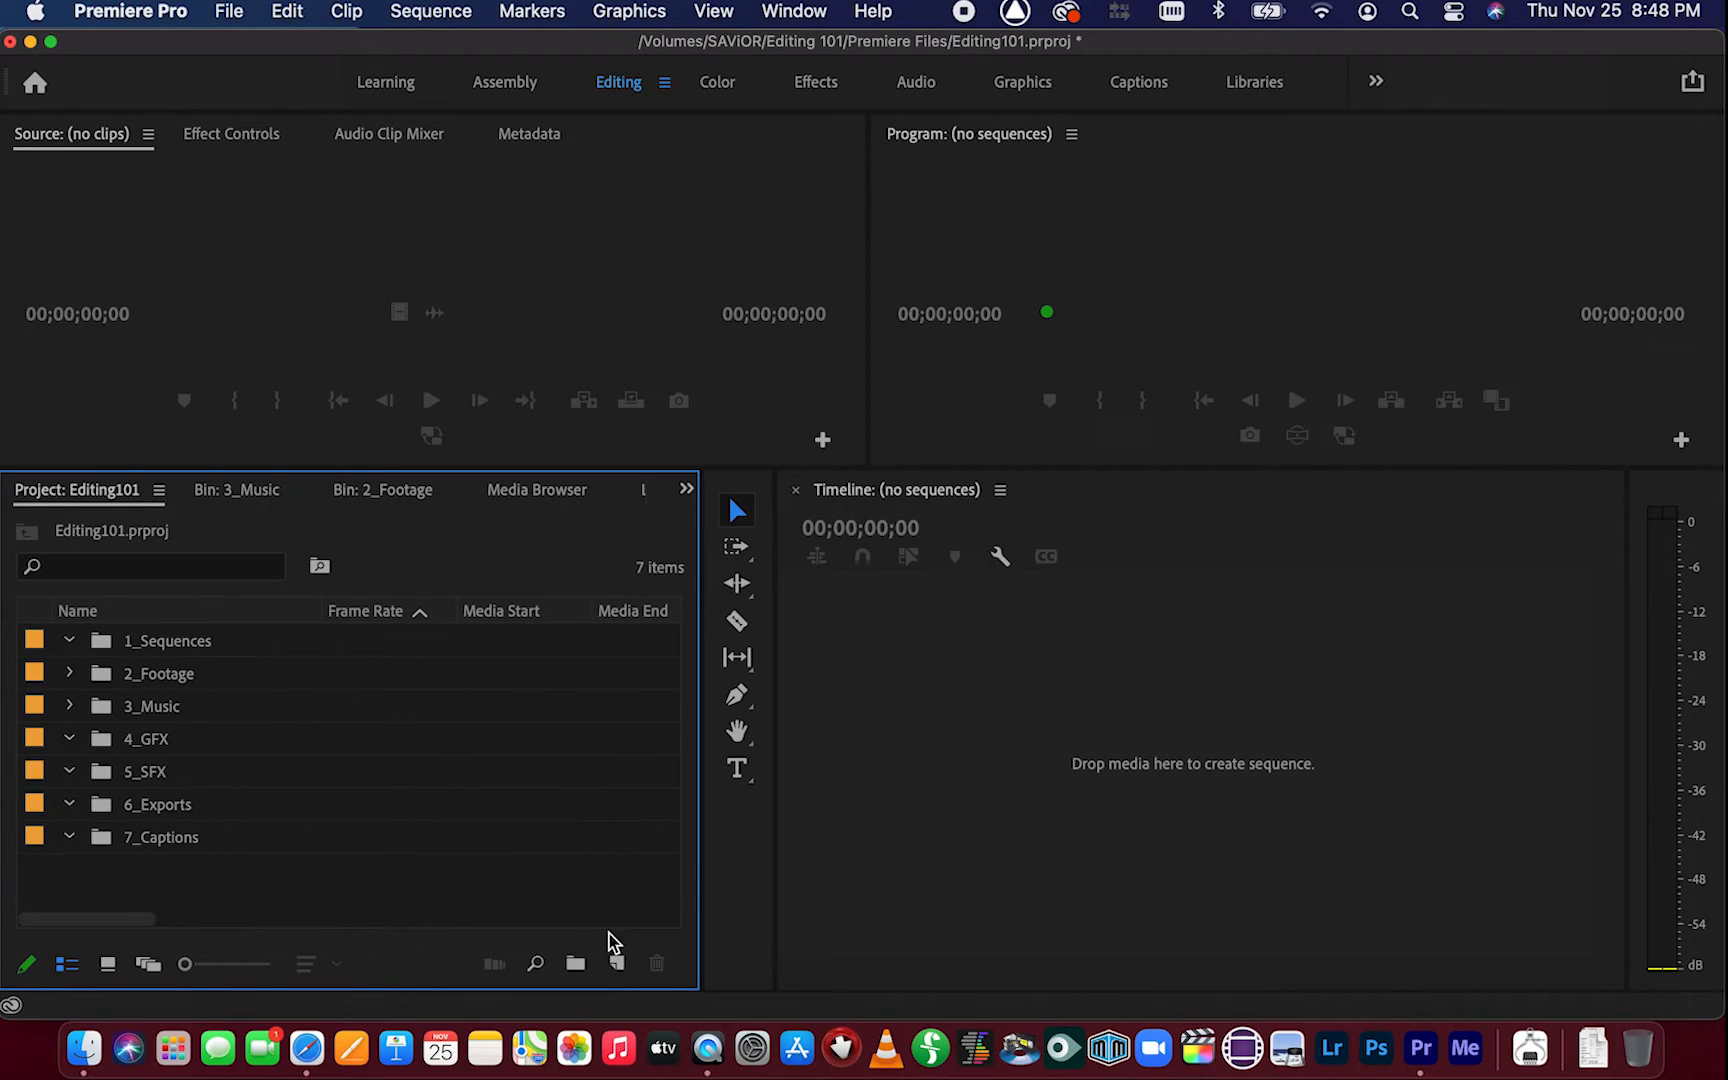
{"action": "left_click", "coordinate": [618, 964]}
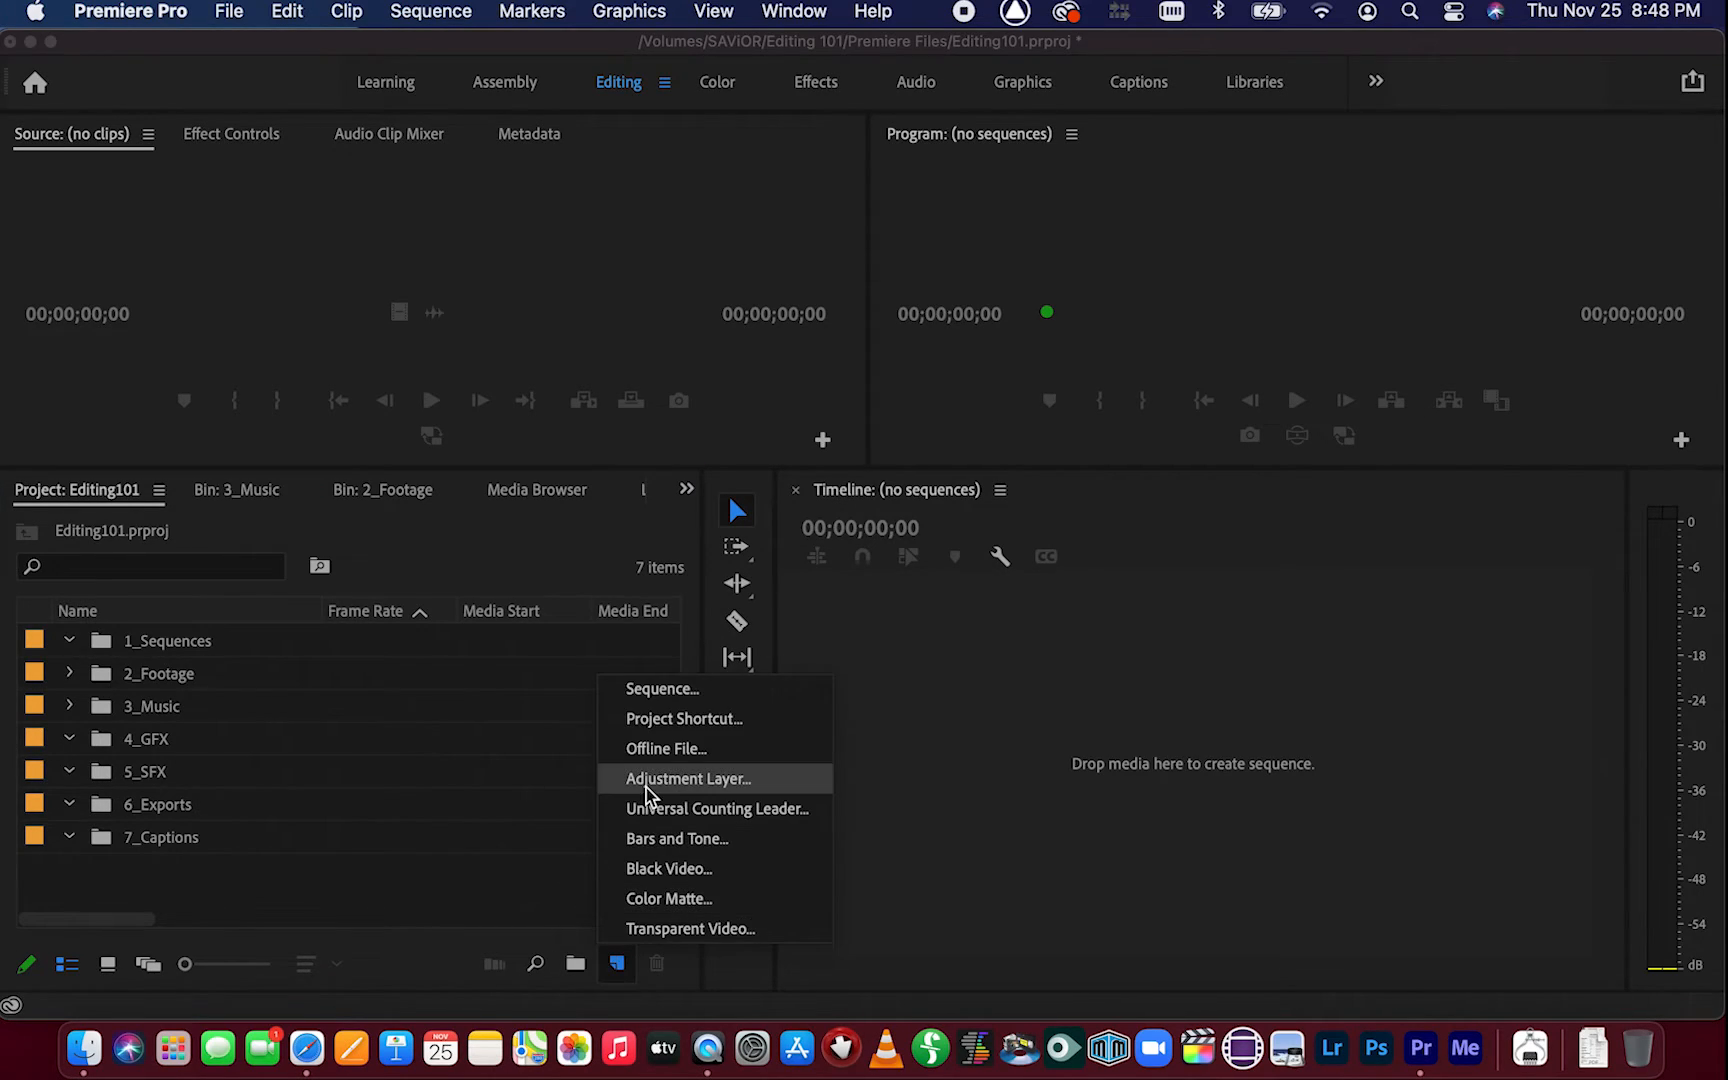
{"action": "left_click", "coordinate": [670, 688]}
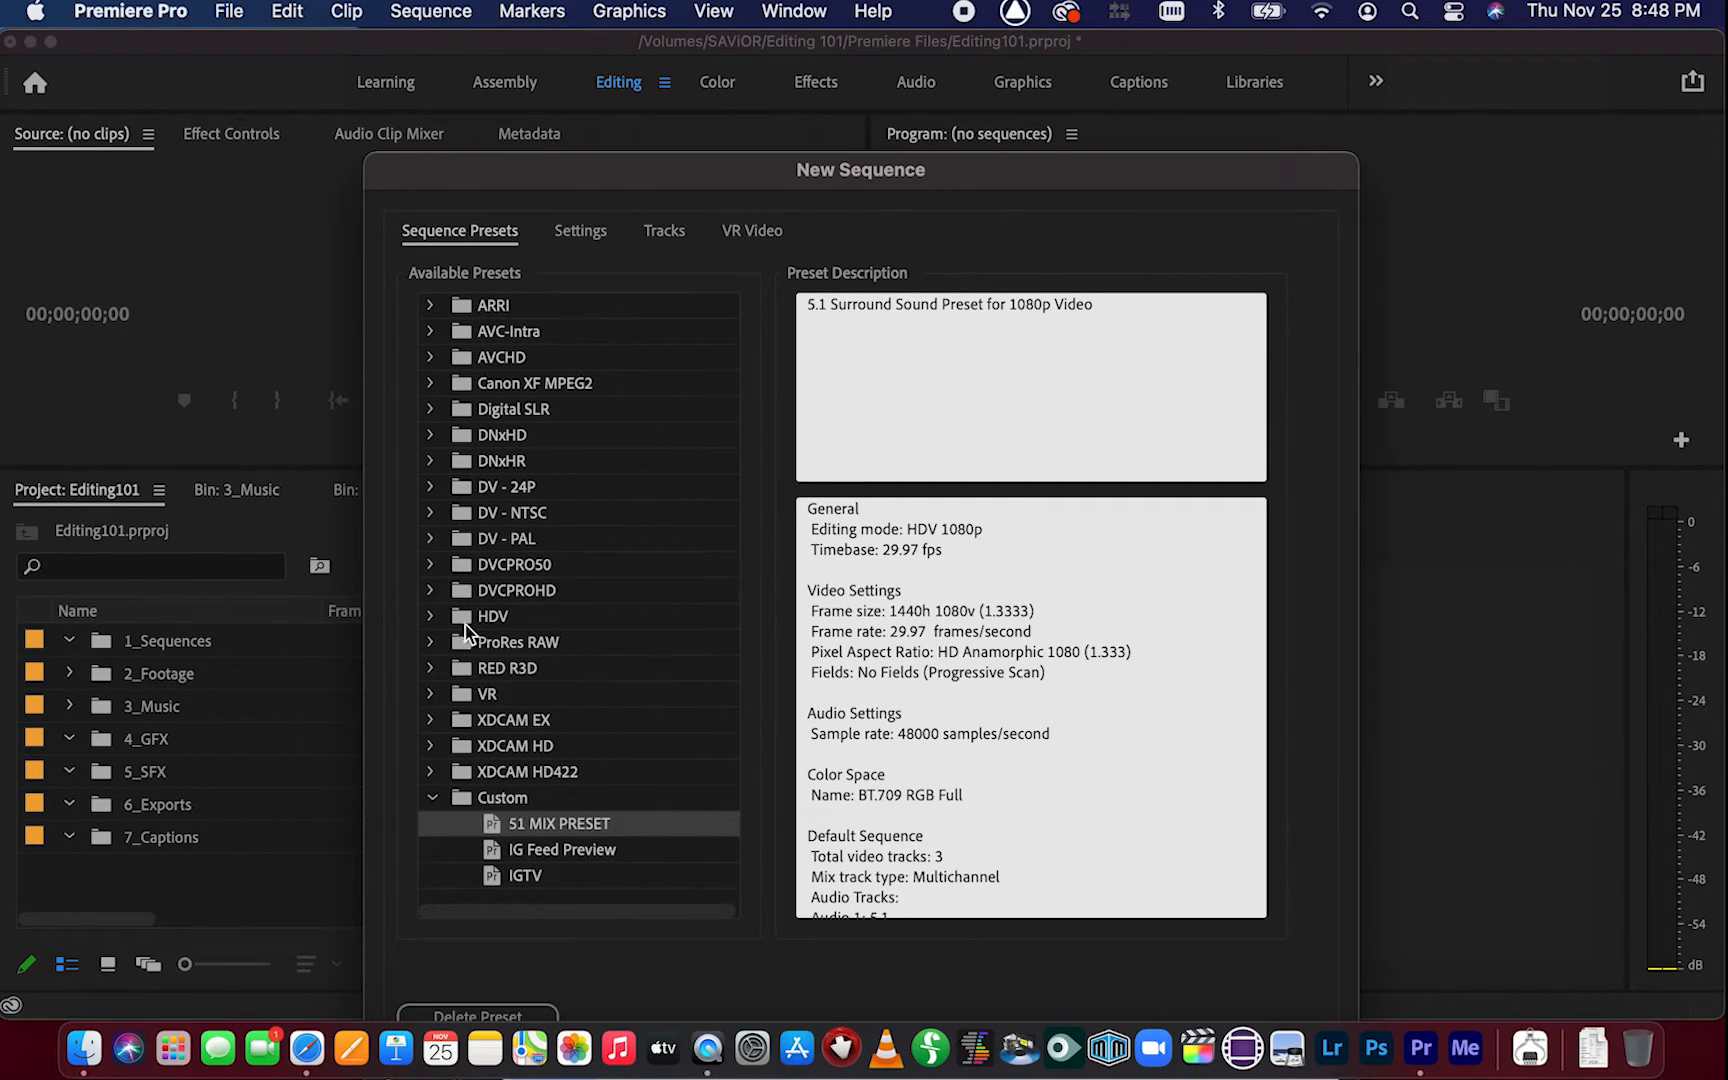
{"action": "left_click", "coordinate": [431, 617]}
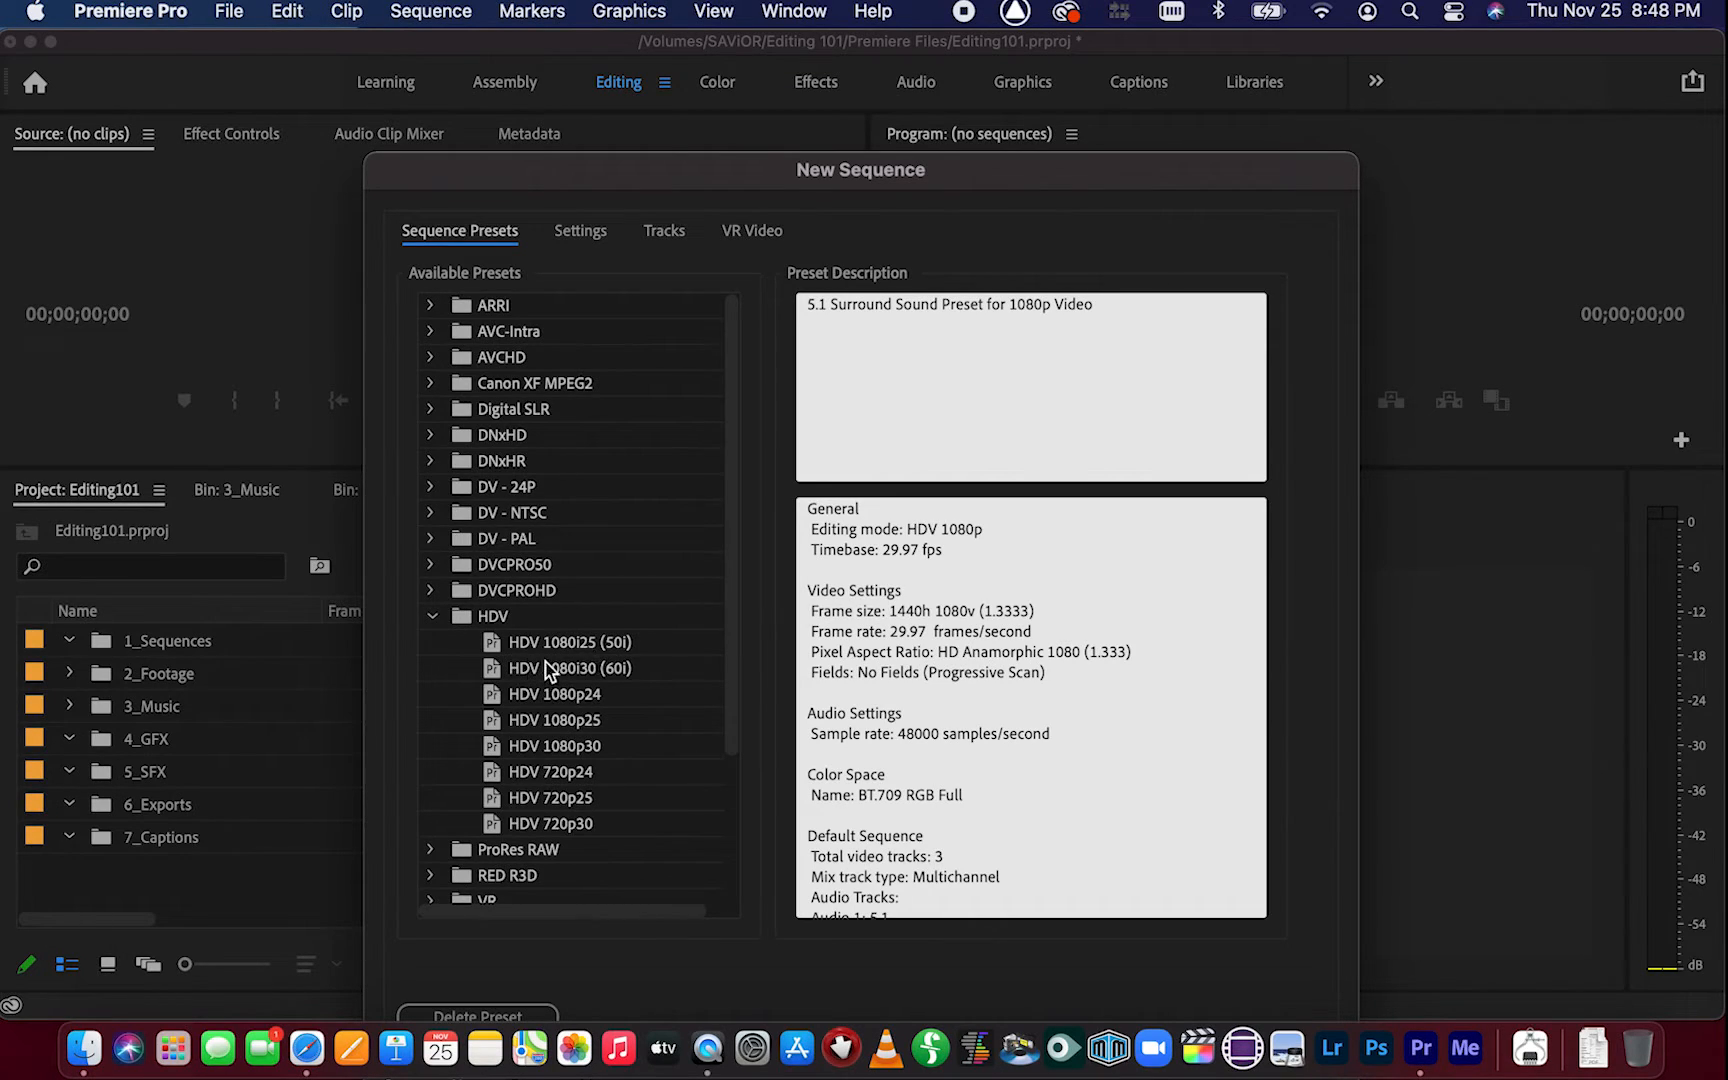
{"action": "left_click", "coordinate": [590, 697]}
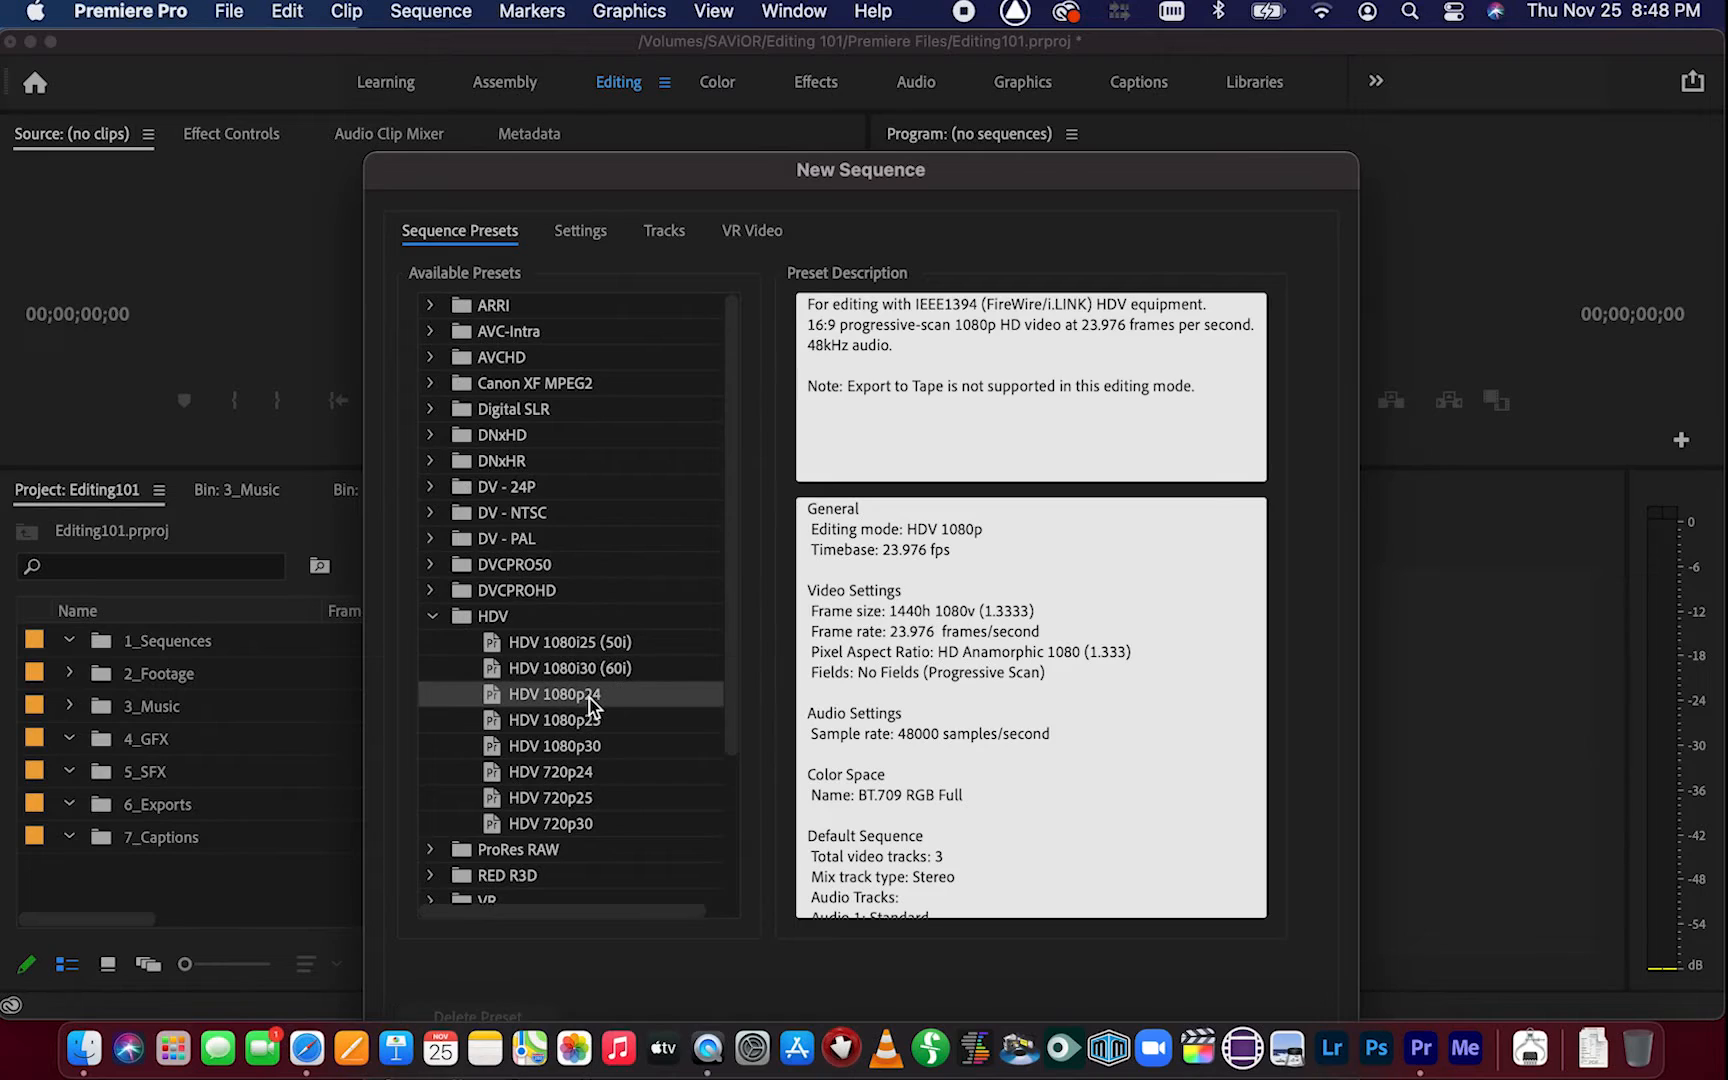
{"action": "left_click", "coordinate": [595, 748]}
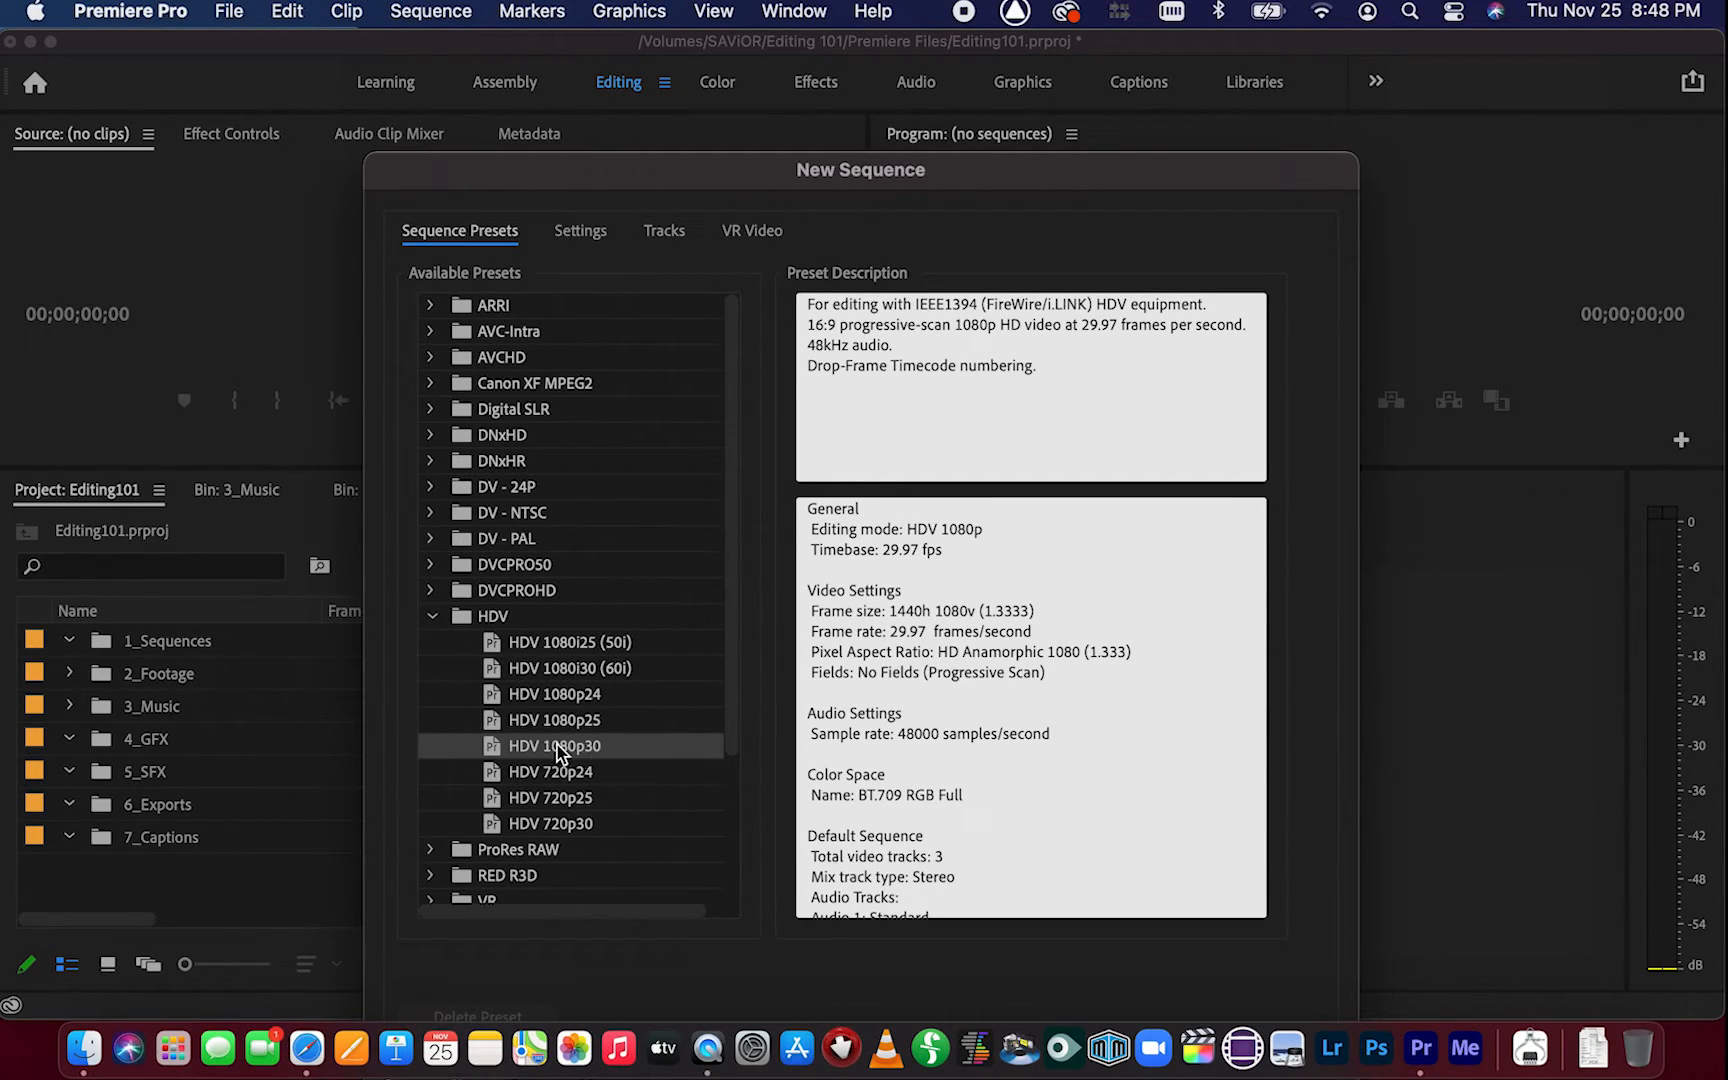
{"action": "left_click", "coordinate": [598, 697]}
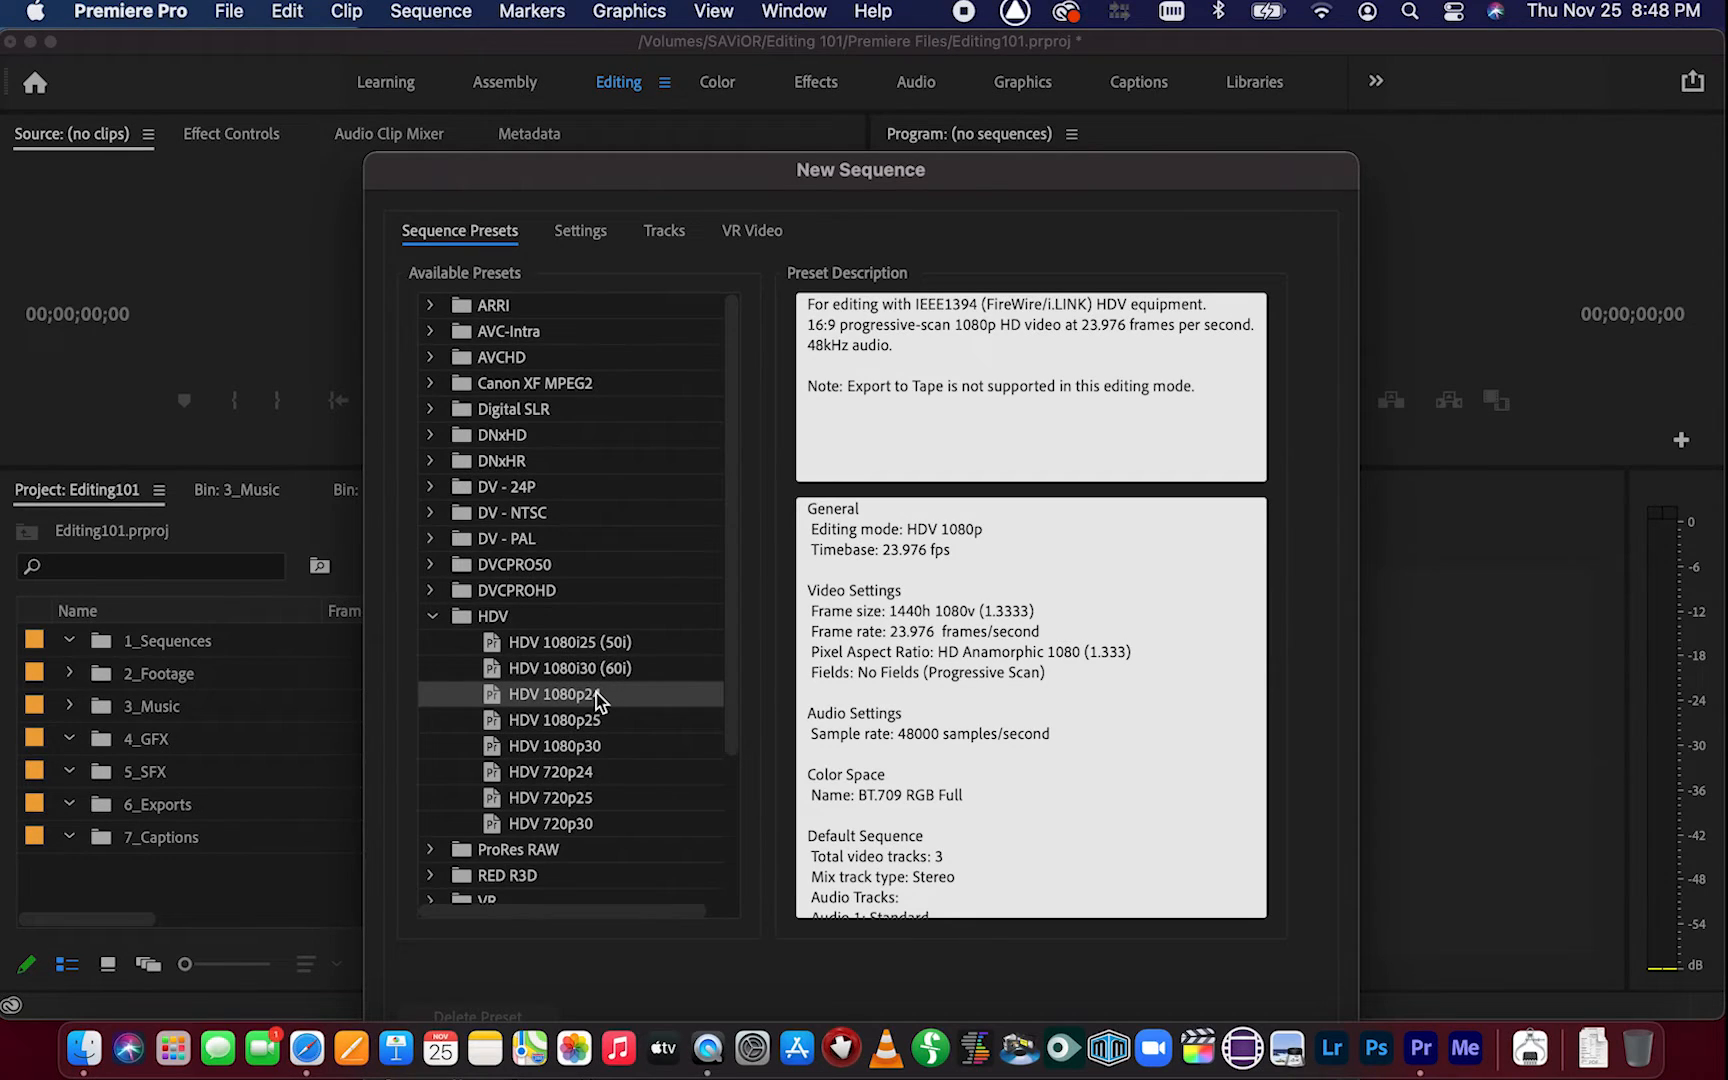
{"action": "left_click", "coordinate": [596, 748]}
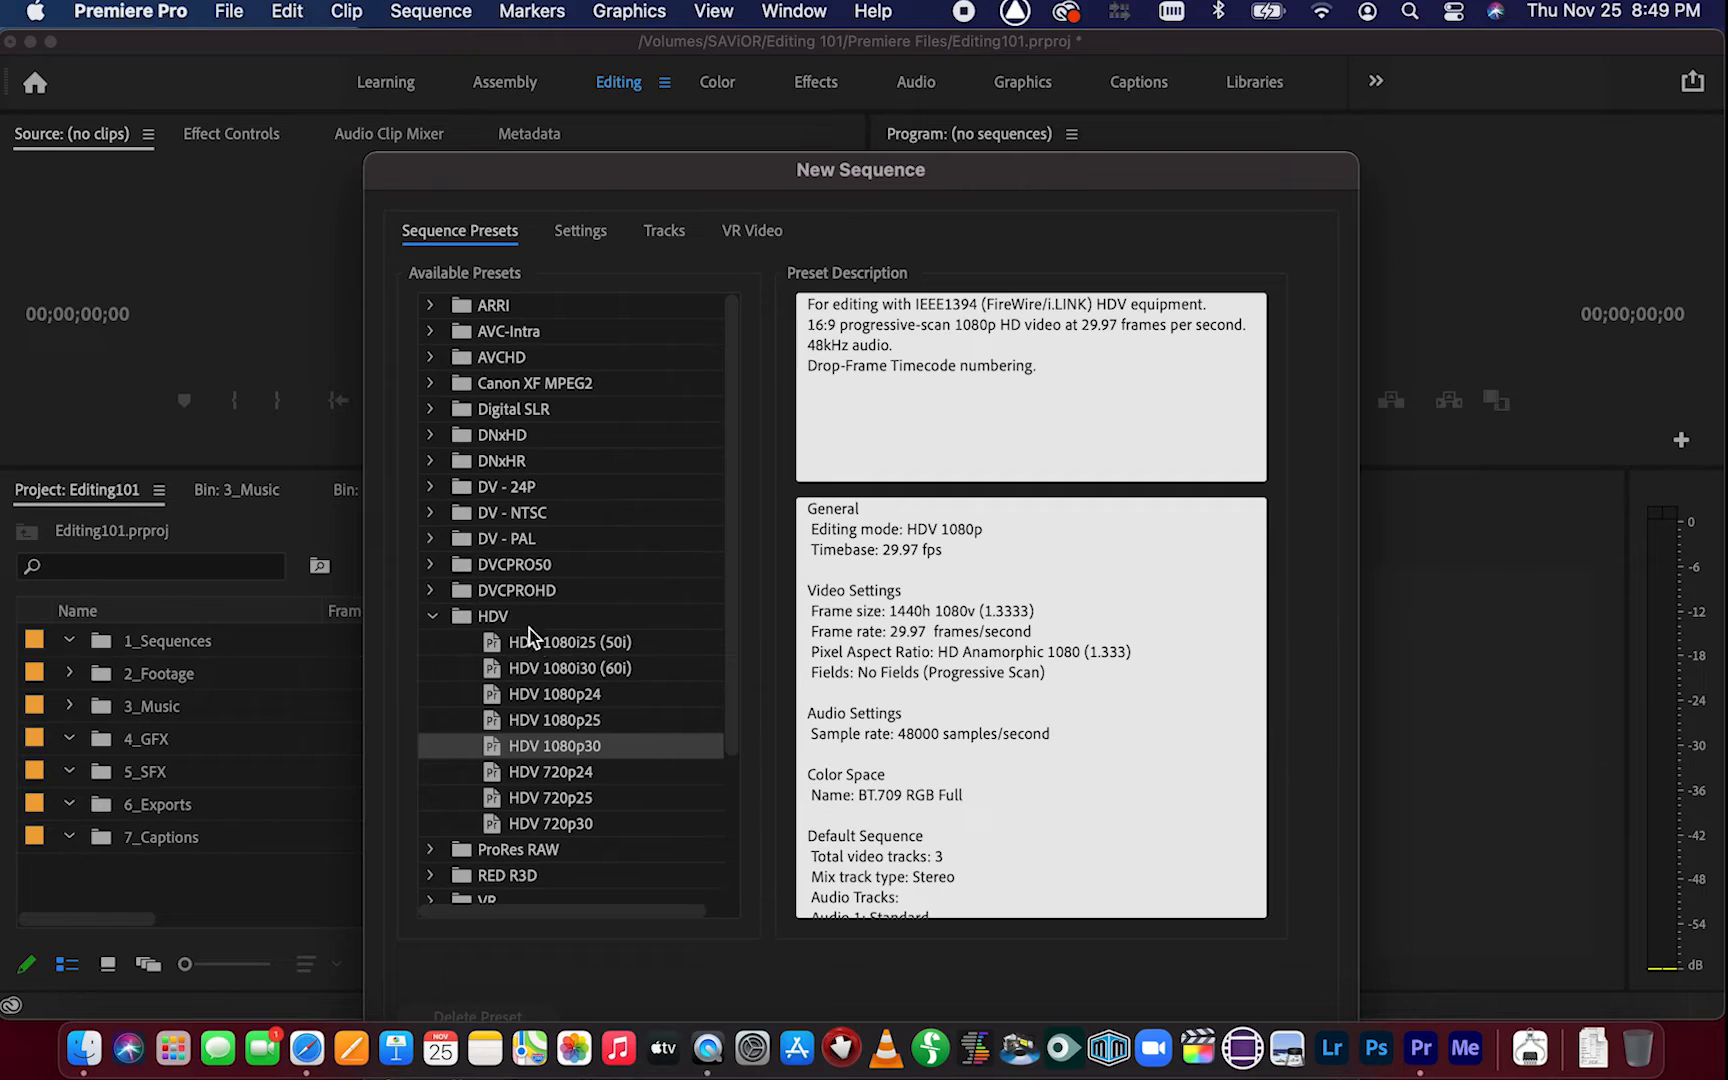
{"action": "left_click", "coordinate": [568, 178]}
{"action": "left_click_drag", "start_coordinate": [568, 178], "coordinate": [532, 55]}
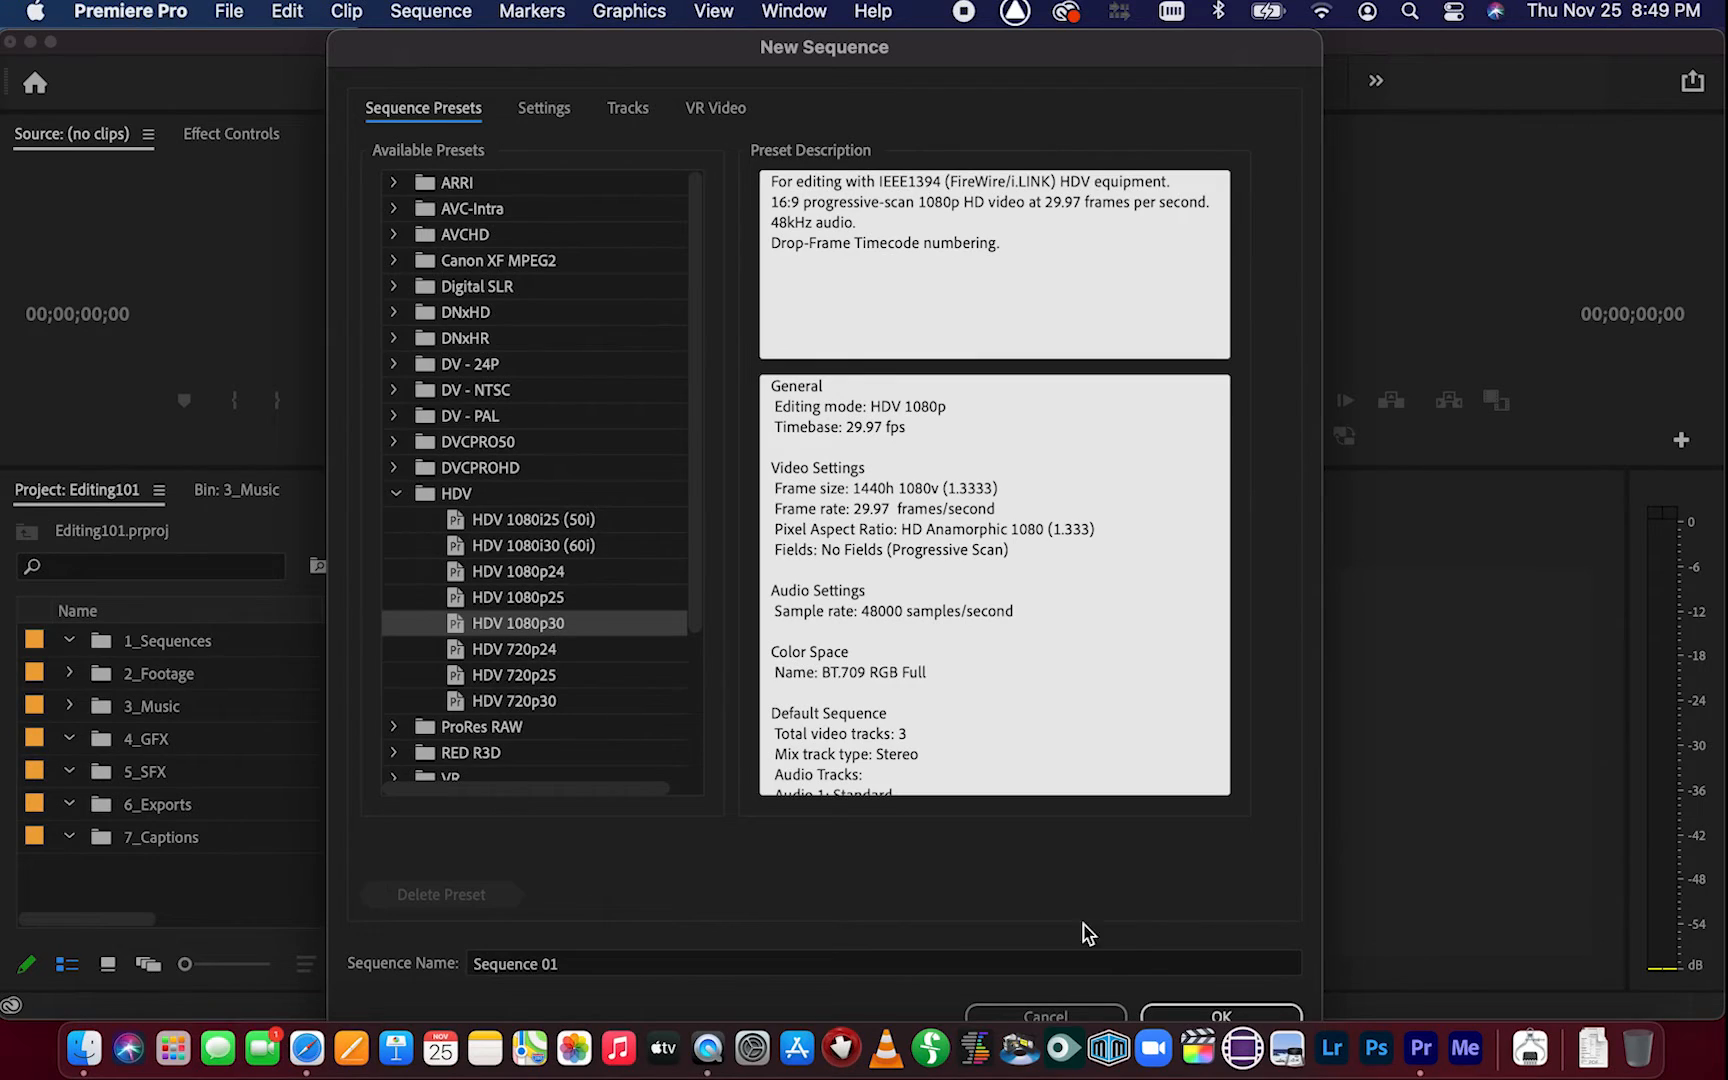
{"action": "left_click", "coordinate": [1081, 1012]}
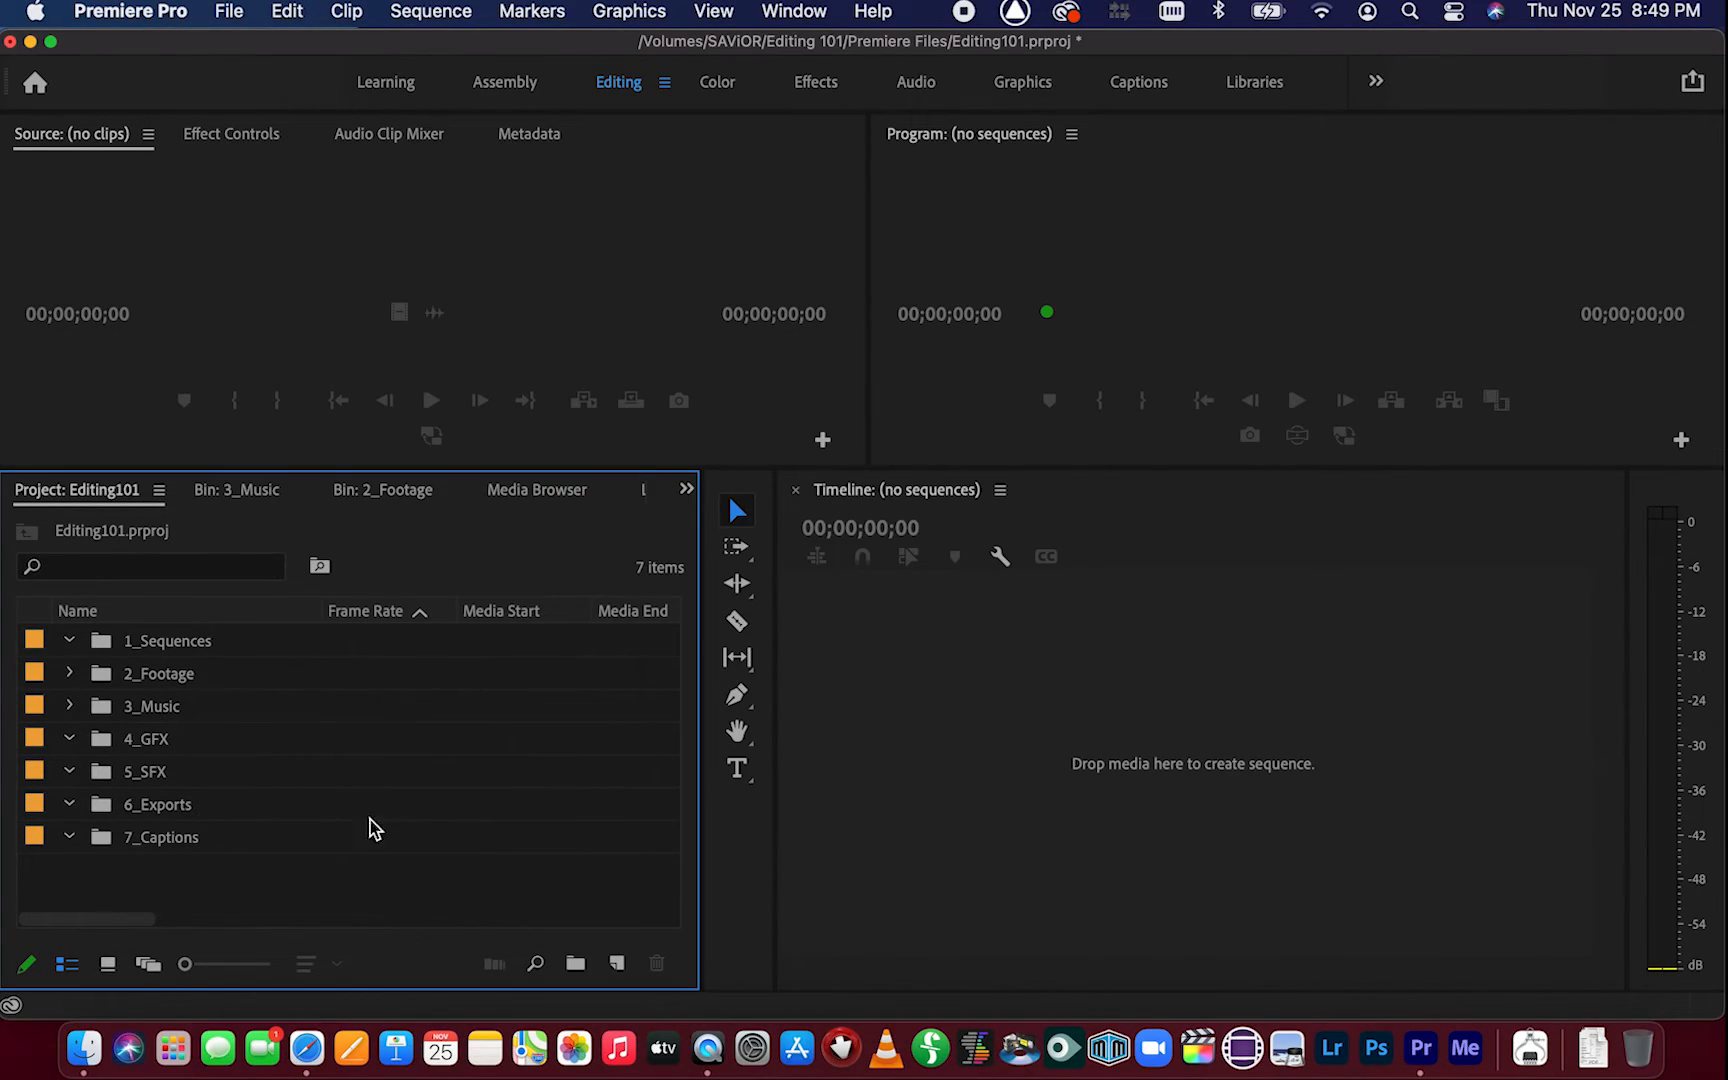
Open the 2_Footage bin, load MVI_2993.MP4 into the Source Monitor, and enlarge the Source Monitor panel
{"action": "double_click", "coordinate": [152, 678]}
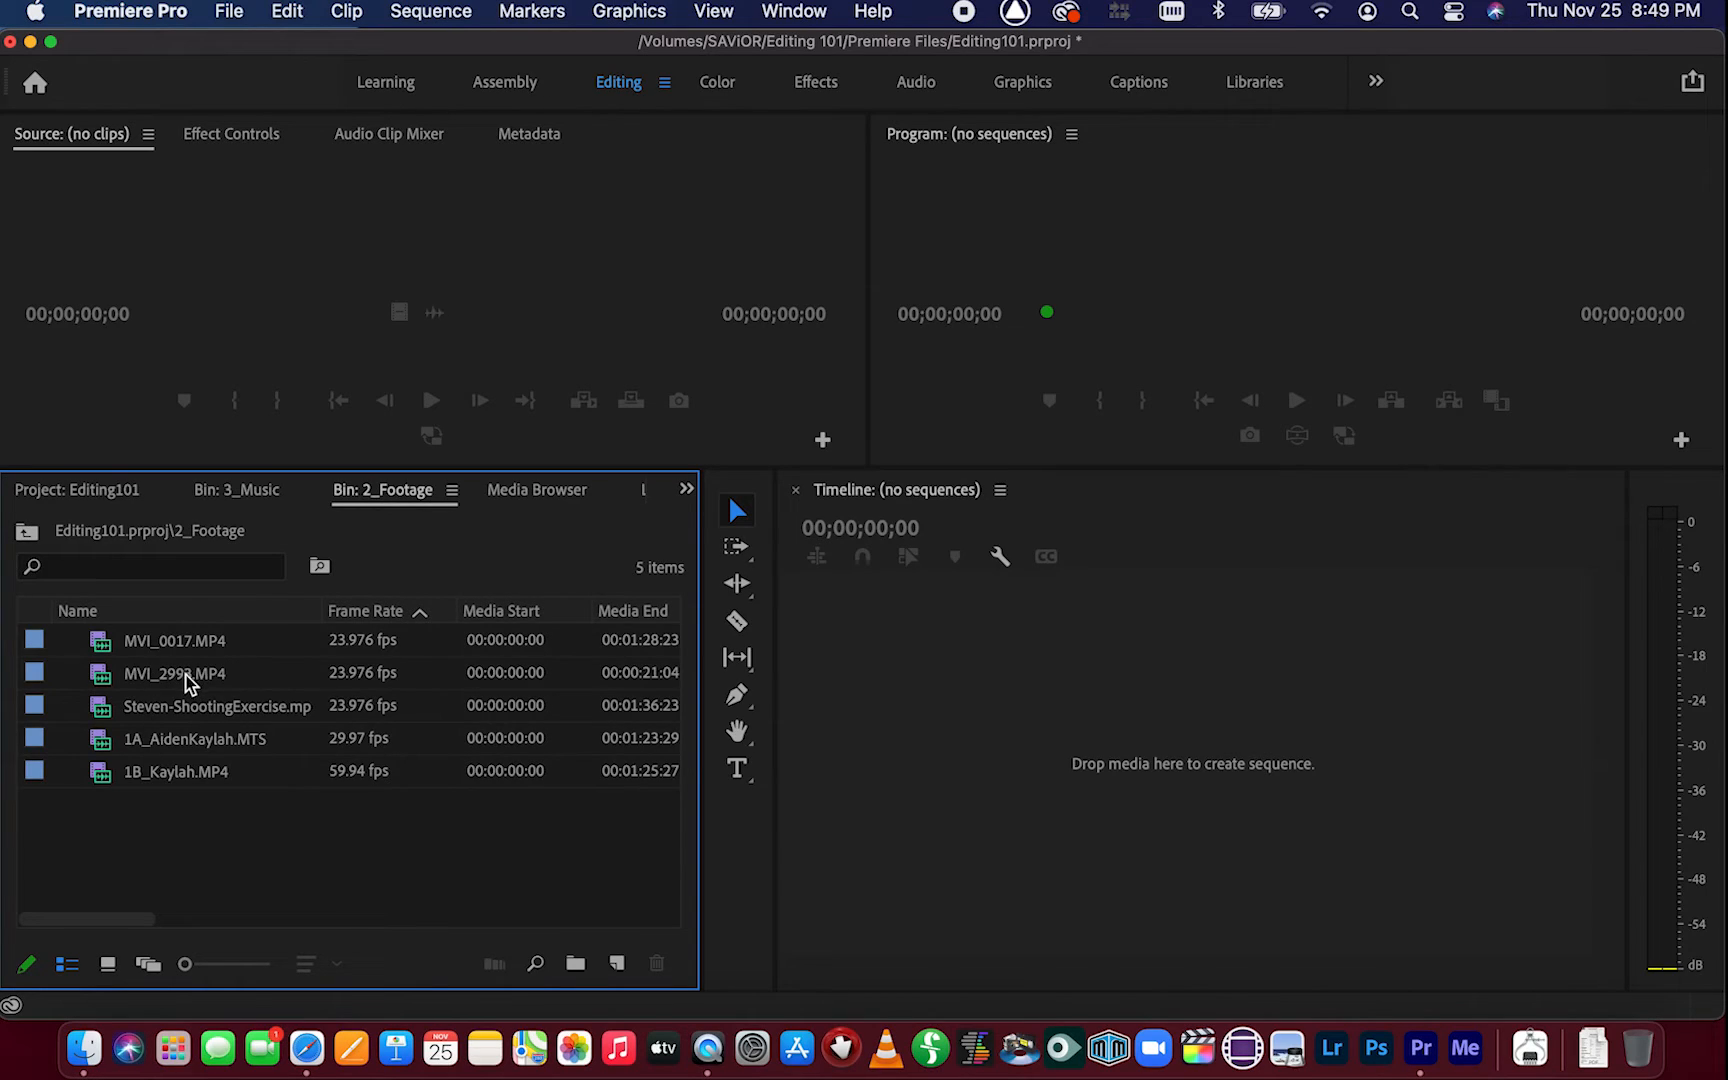
{"action": "left_click", "coordinate": [189, 684]}
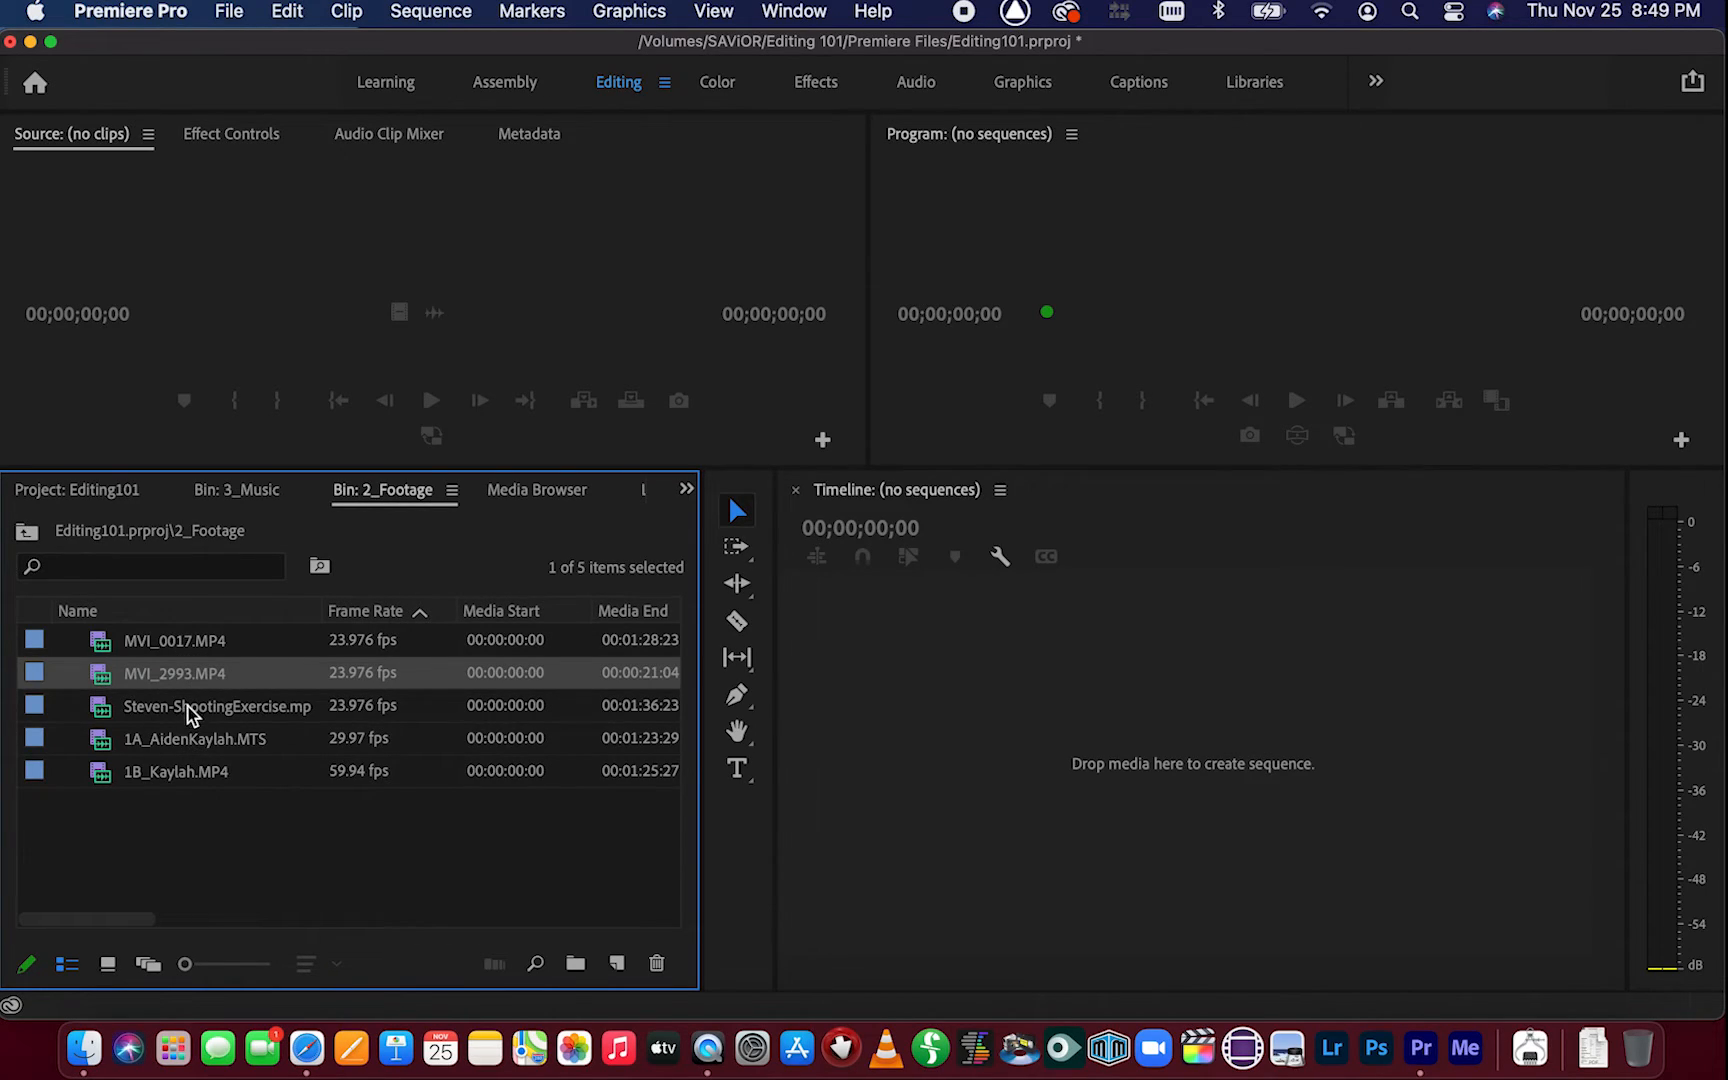
{"action": "left_click", "coordinate": [191, 680]}
{"action": "double_click", "coordinate": [333, 685]}
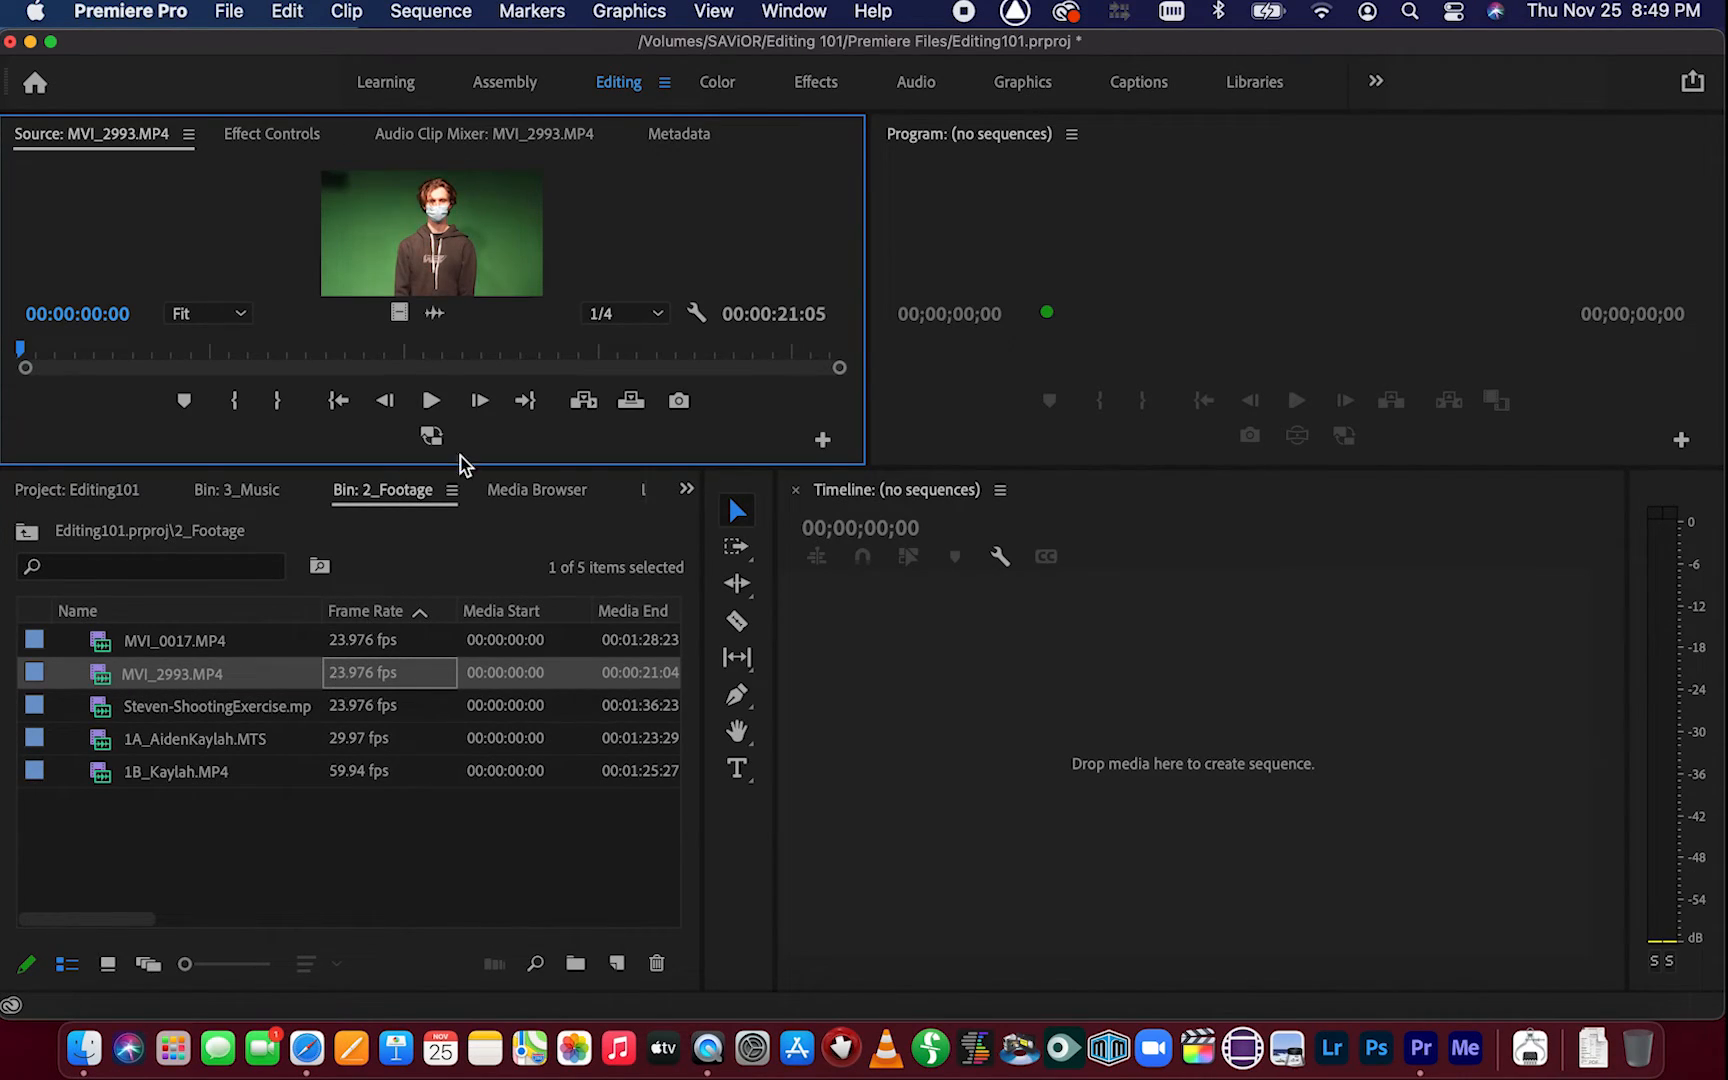
{"action": "left_click_drag", "start_coordinate": [491, 467], "coordinate": [491, 577]}
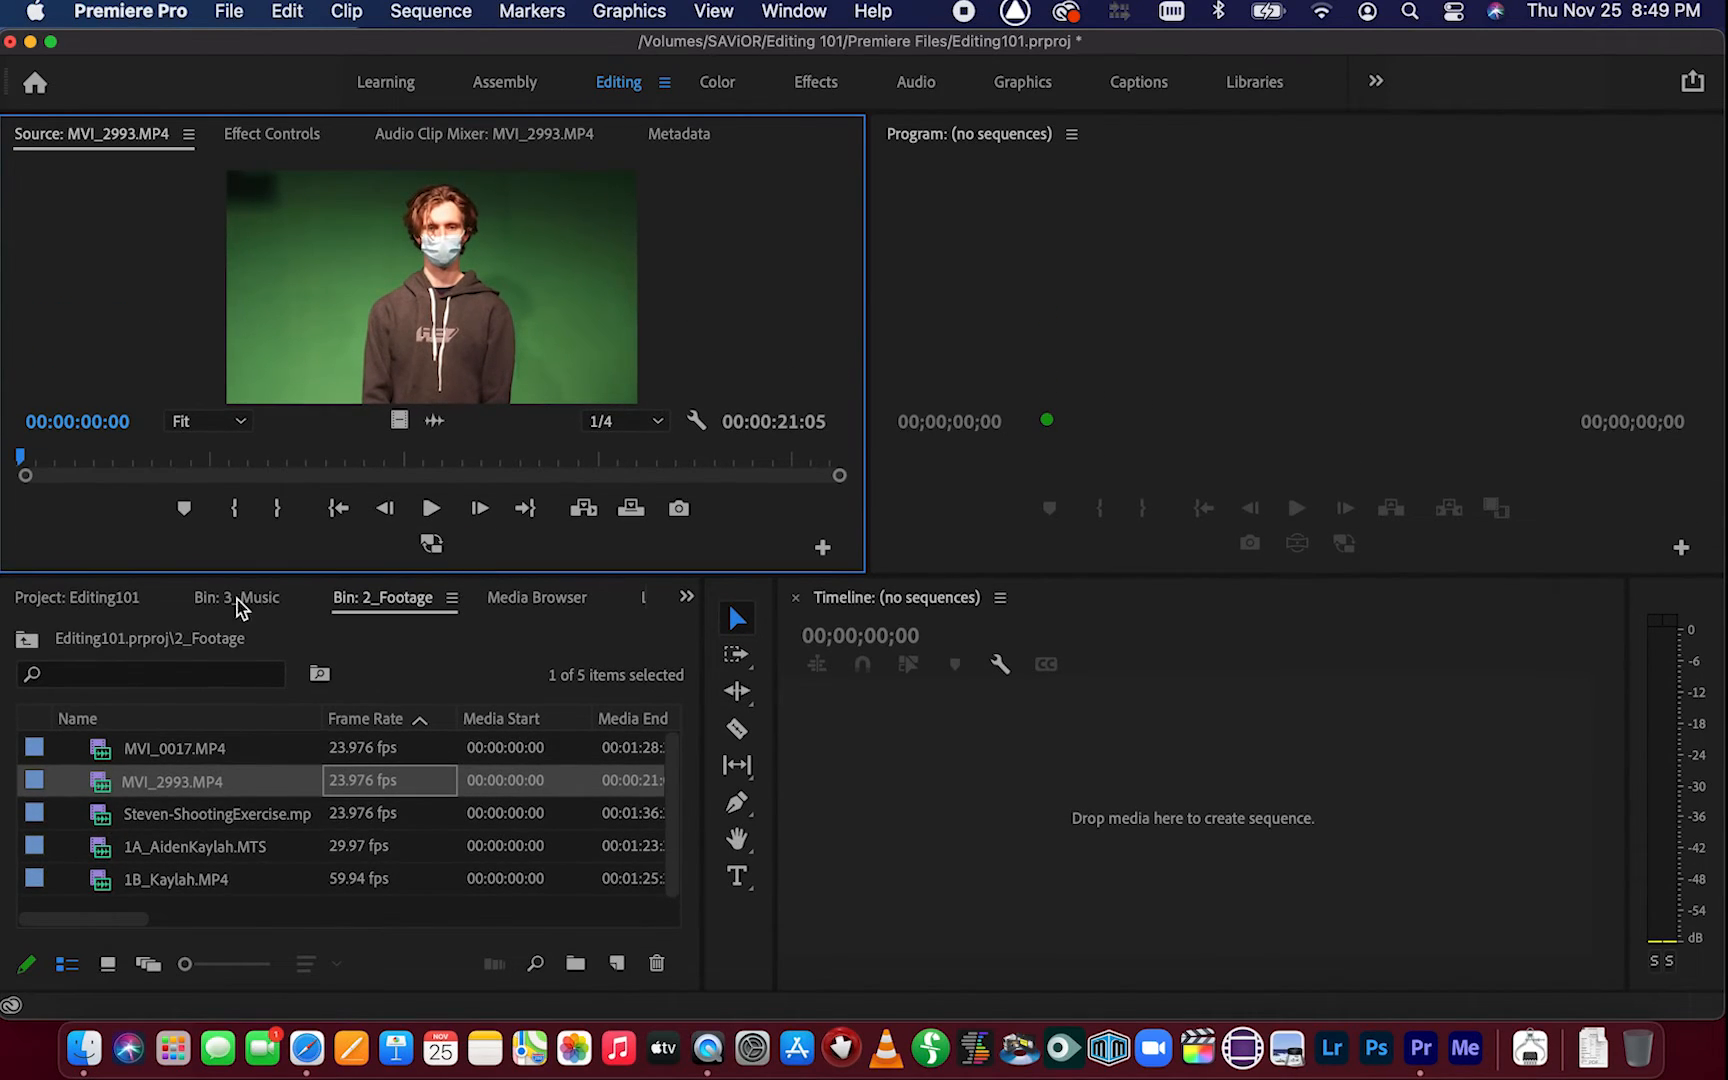
Load Steven-ShootingExercise.mp4 into the Source Monitor and mark an In point at 00:00:24:08
{"action": "left_click", "coordinate": [230, 820]}
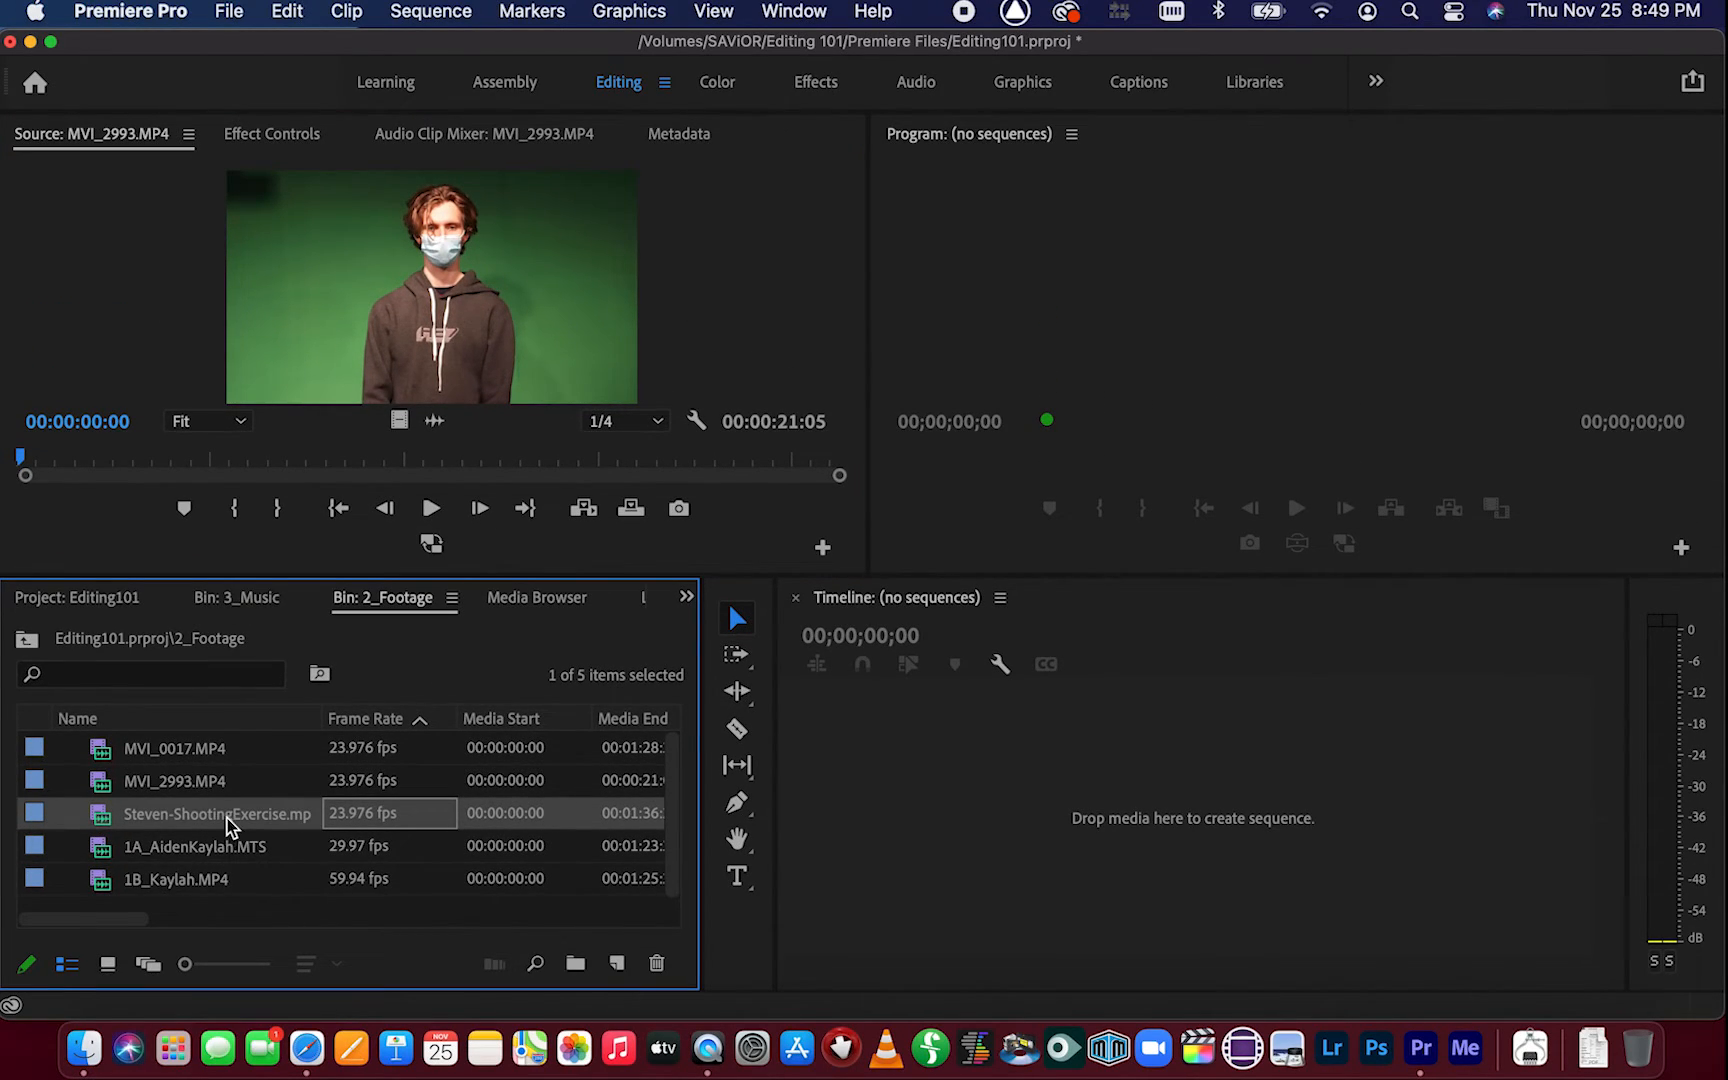
{"action": "left_click", "coordinate": [248, 818]}
{"action": "double_click", "coordinate": [339, 816]}
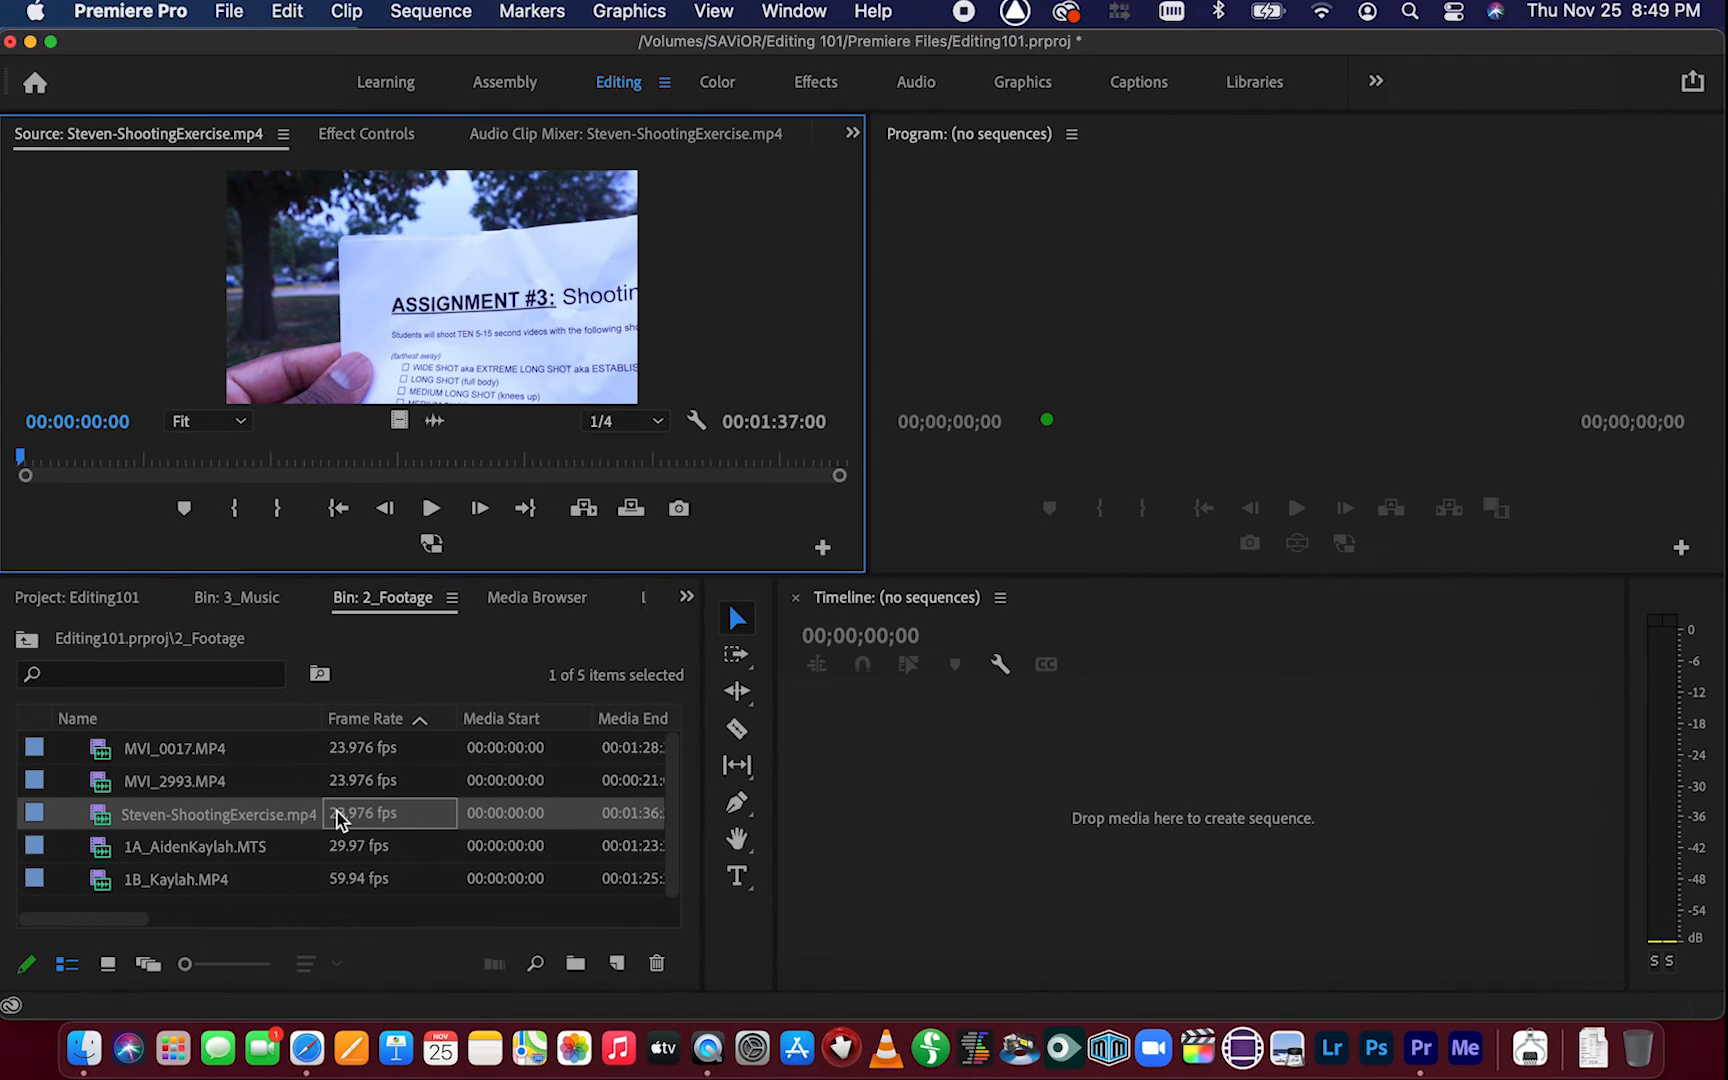
{"action": "left_click_drag", "start_coordinate": [66, 465], "coordinate": [223, 457]}
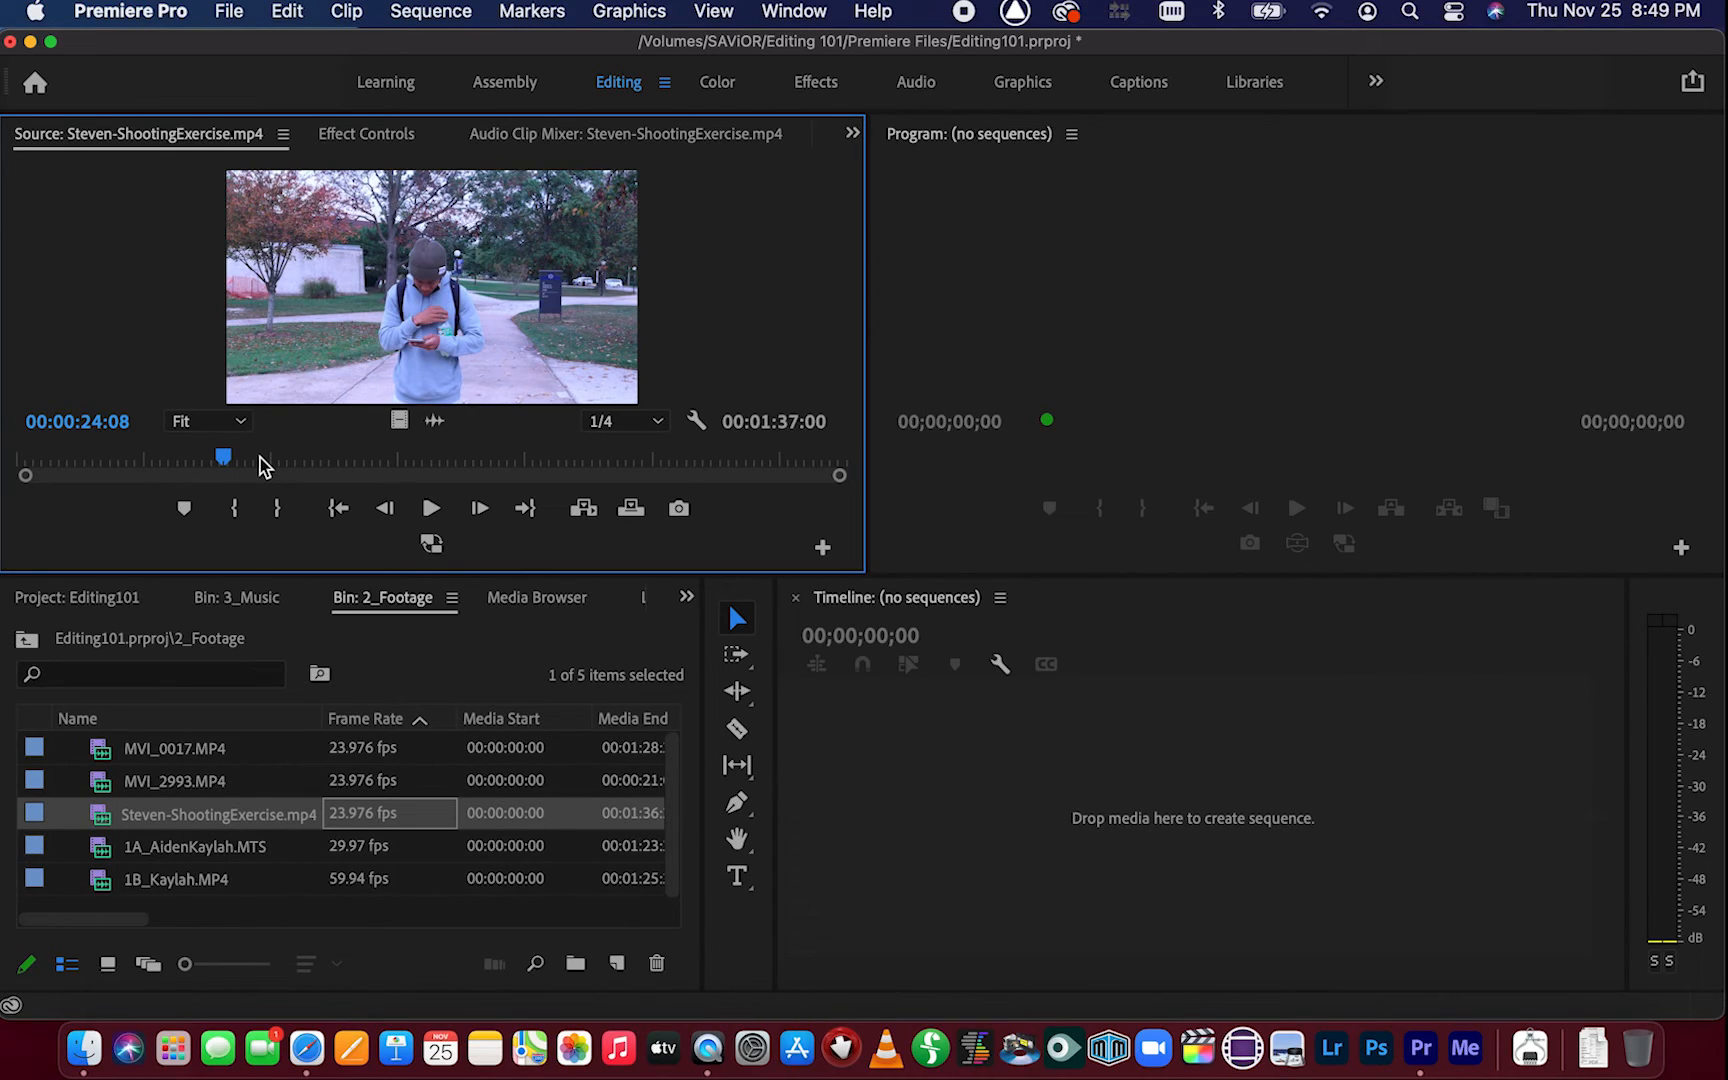
{"action": "key", "text": "i"}
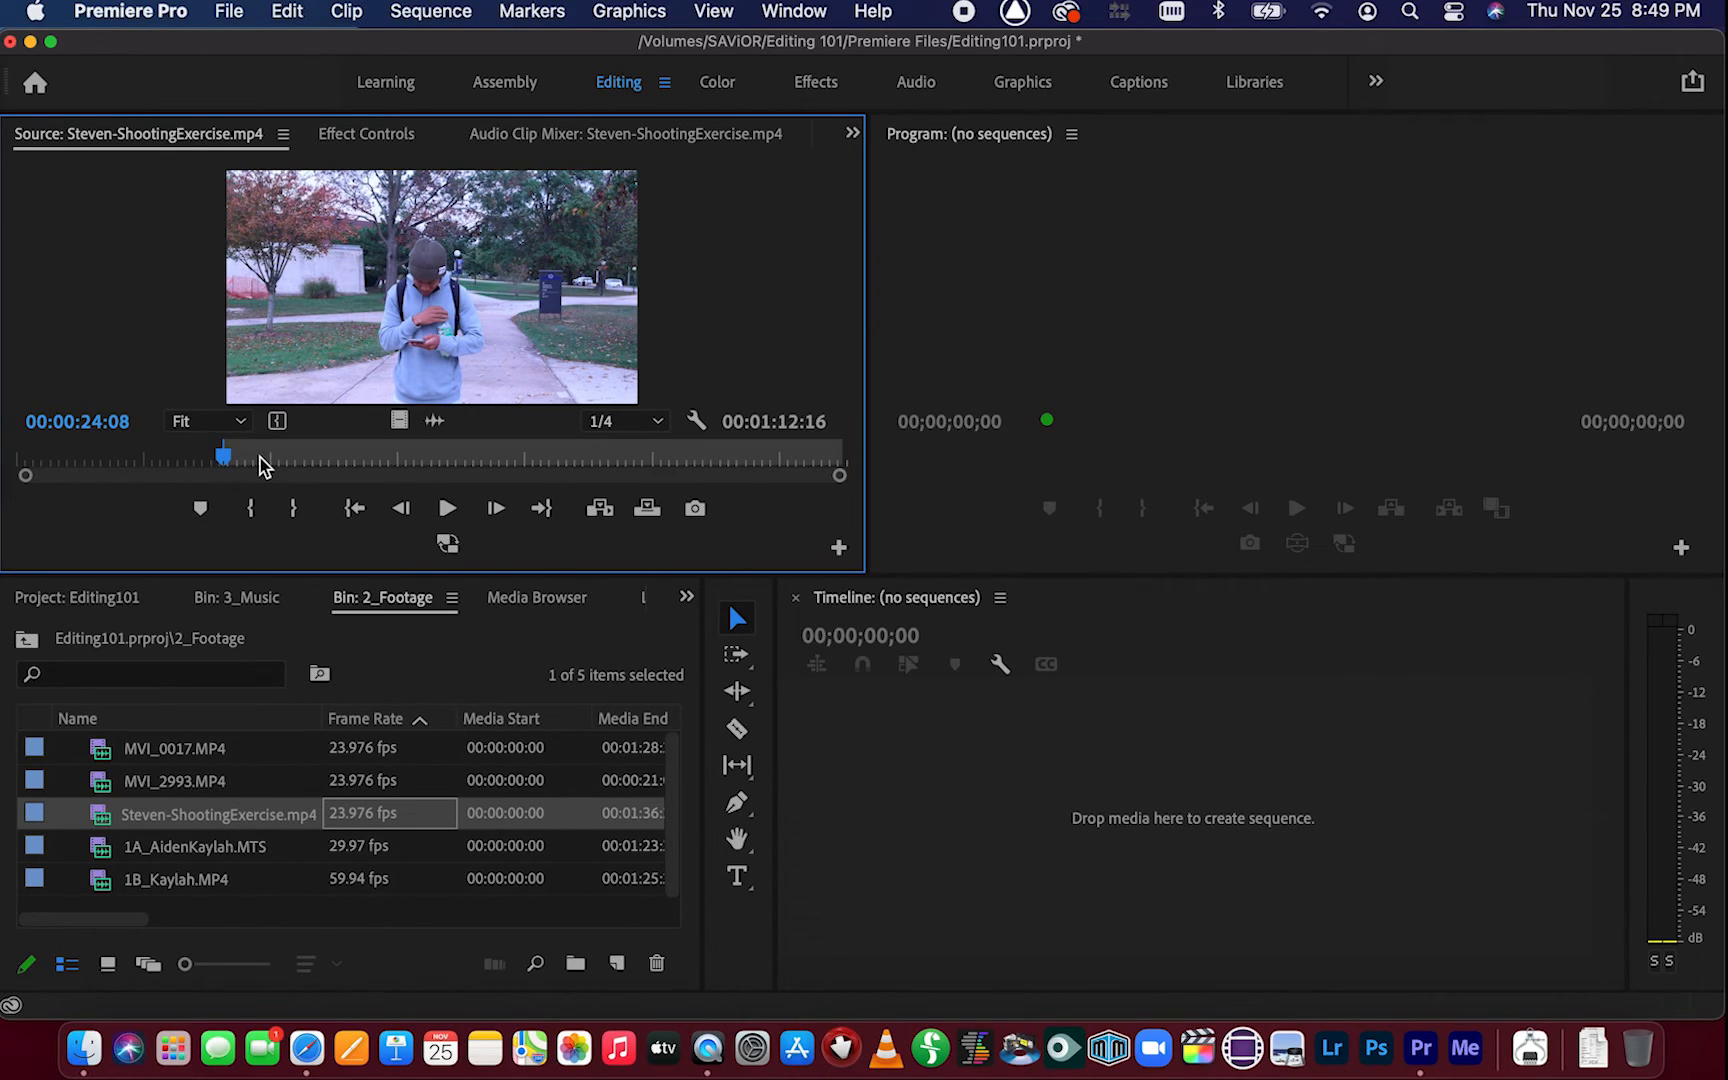
Preview the clip in a maximized Source Monitor and mark an Out point at 00:00:46:06
{"action": "left_click_drag", "start_coordinate": [224, 457], "coordinate": [398, 460]}
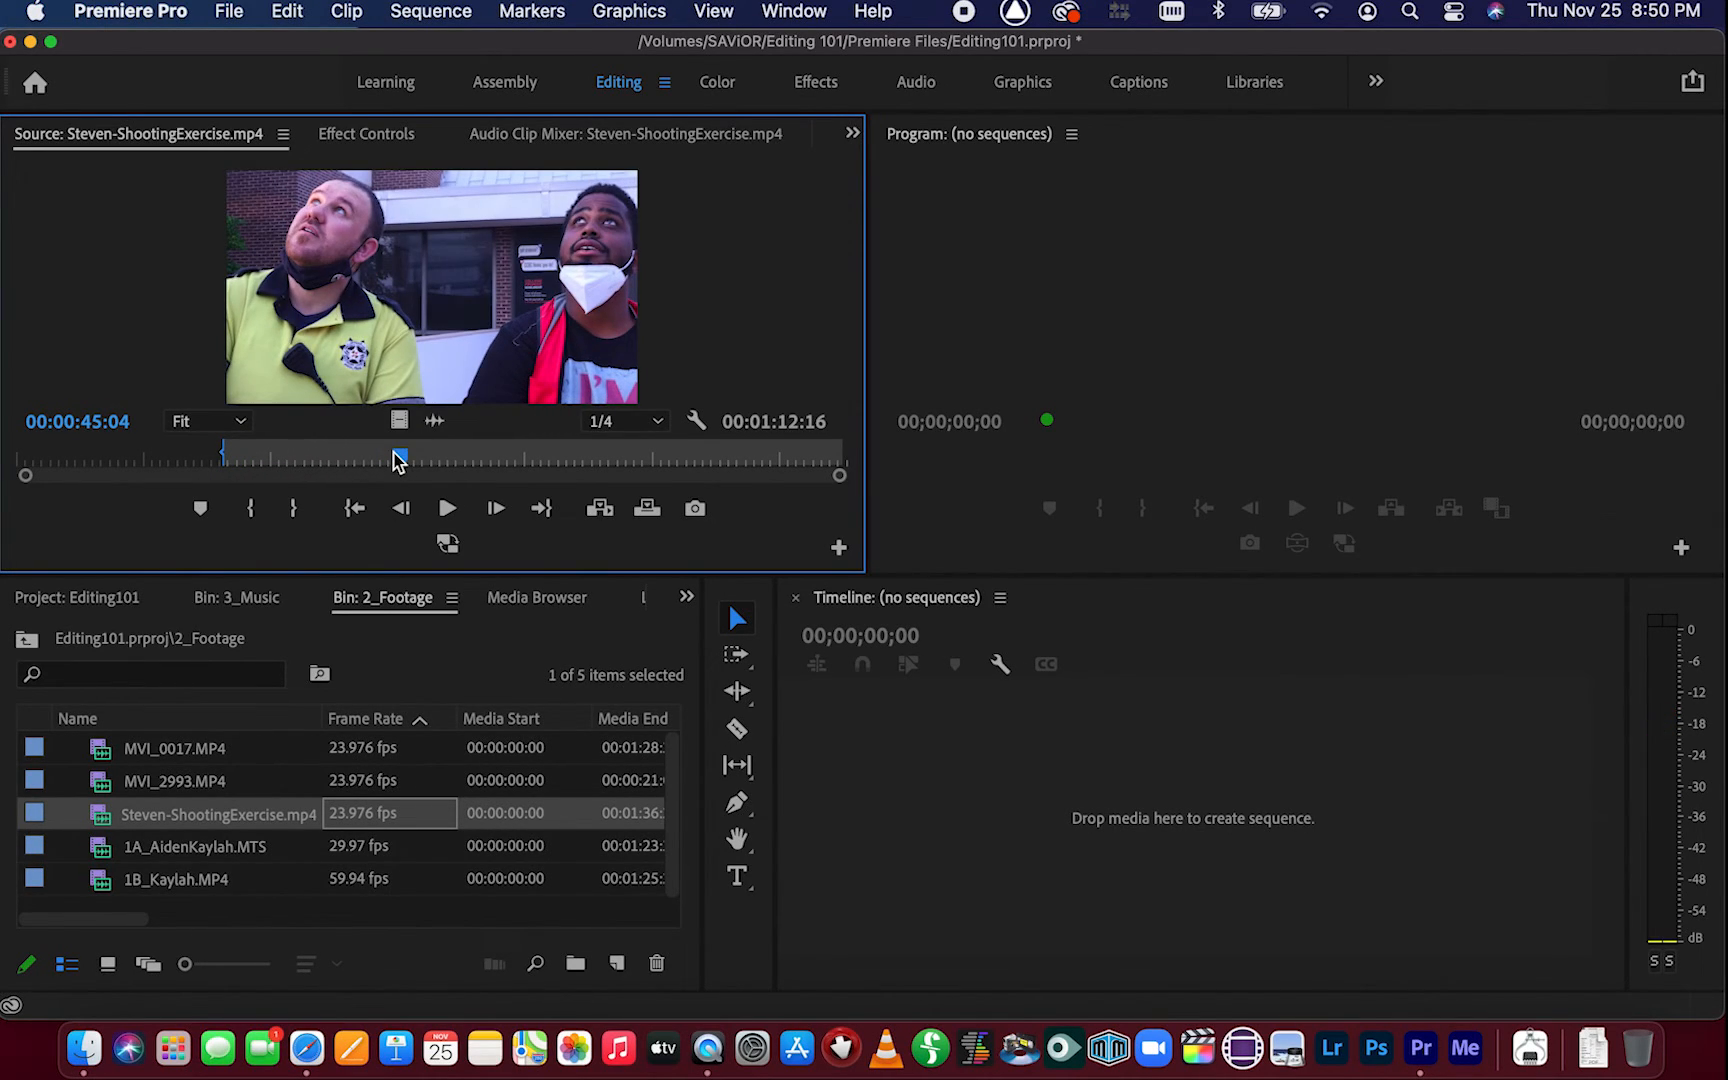
{"action": "key", "text": "grave"}
{"action": "key", "text": "space"}
{"action": "key", "text": "space"}
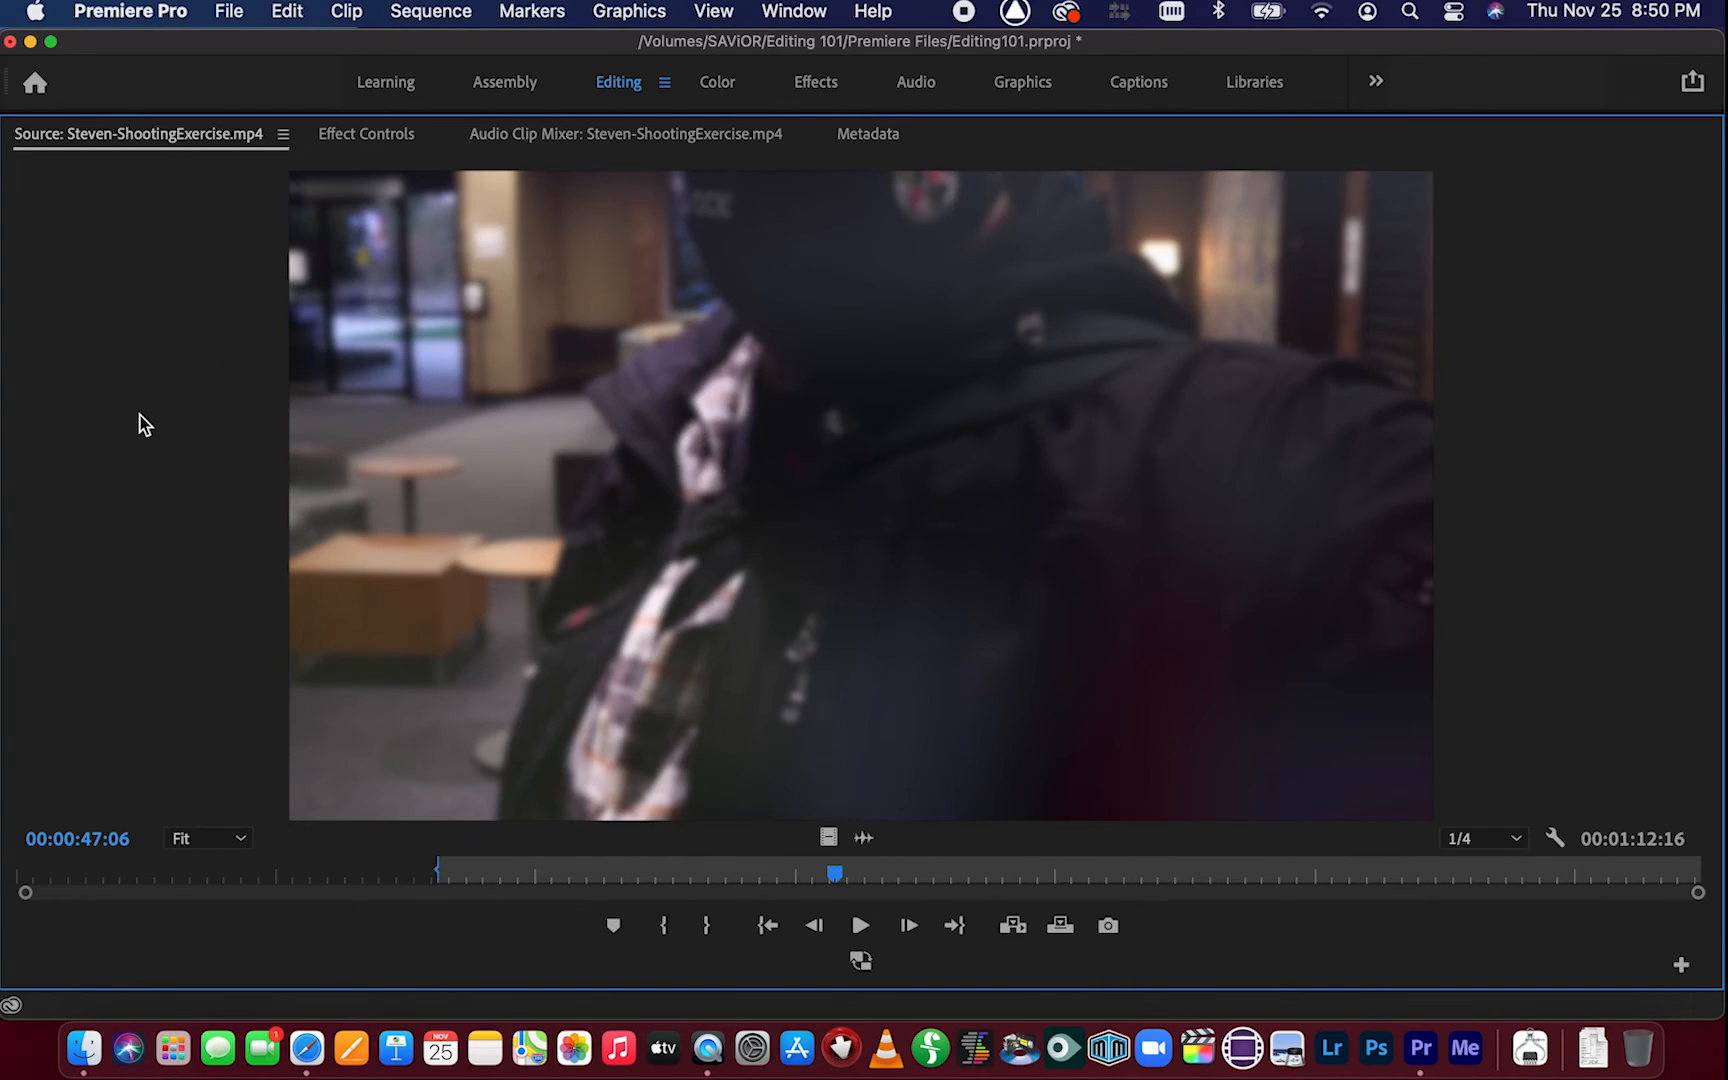
{"action": "left_click_drag", "start_coordinate": [634, 872], "coordinate": [810, 872]}
{"action": "left_click_drag", "start_coordinate": [881, 872], "coordinate": [820, 872]}
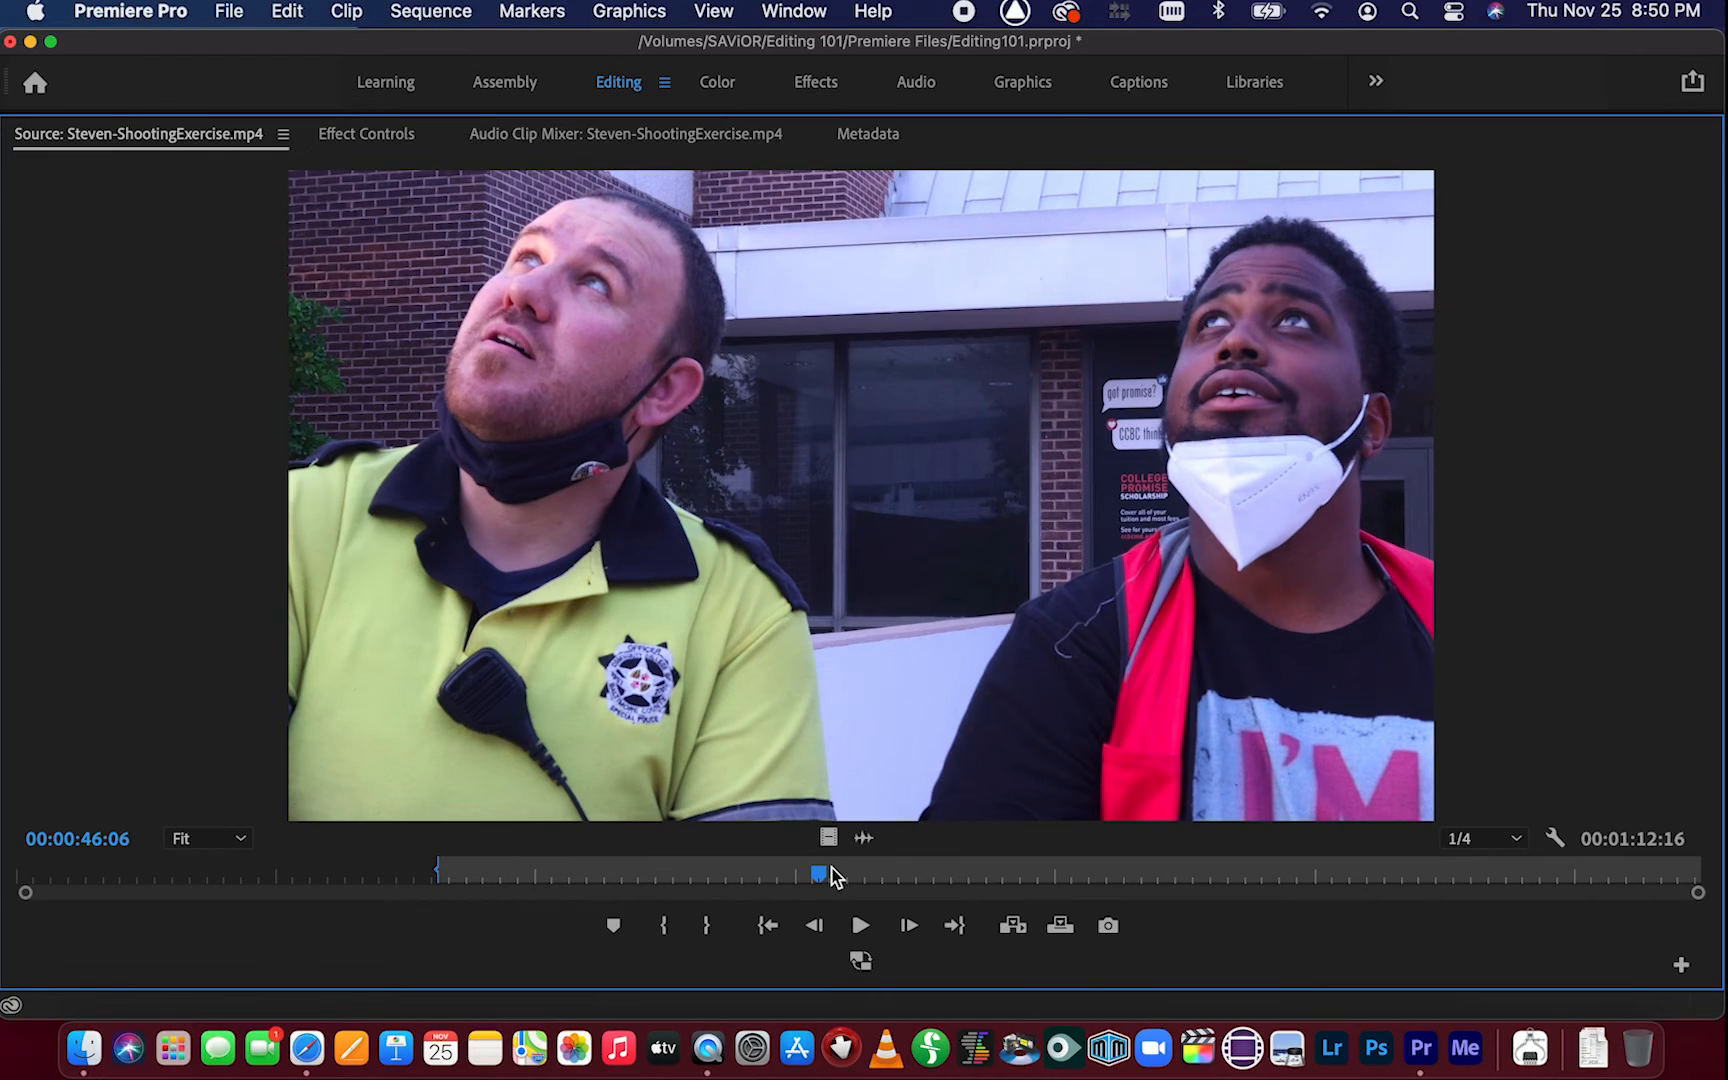
{"action": "key", "text": "o"}
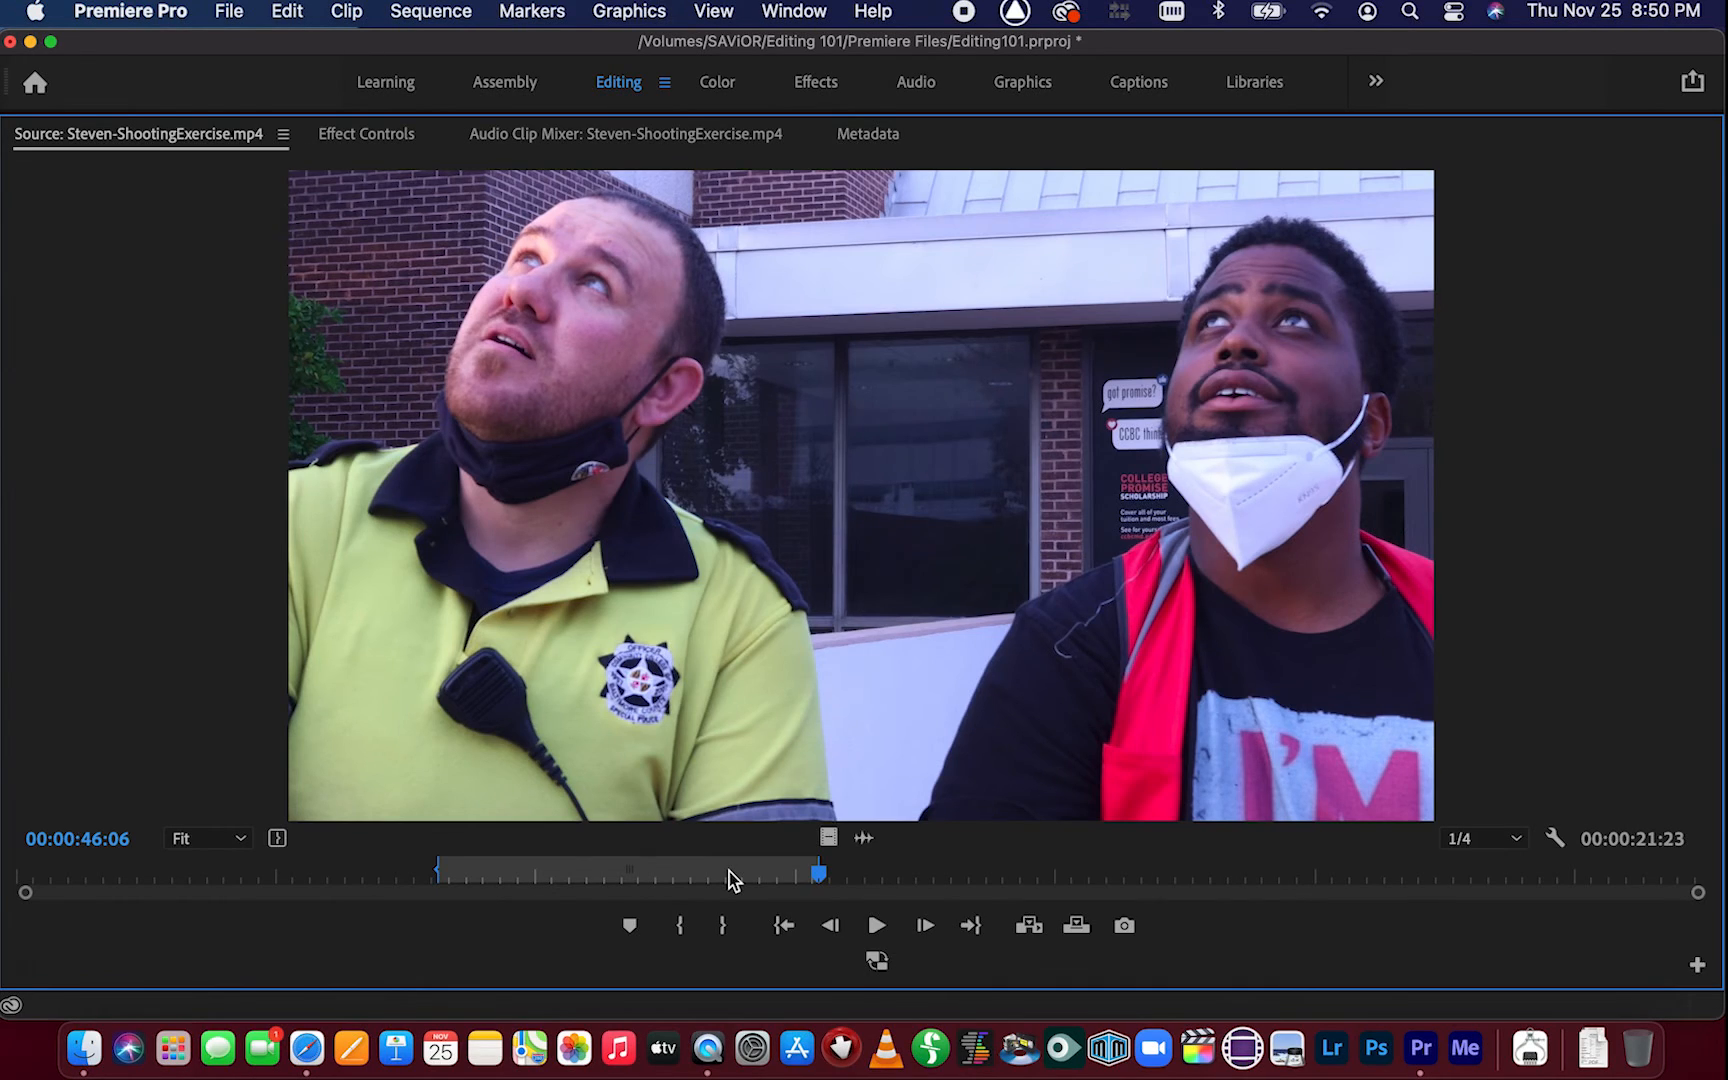
{"action": "key", "text": "grave"}
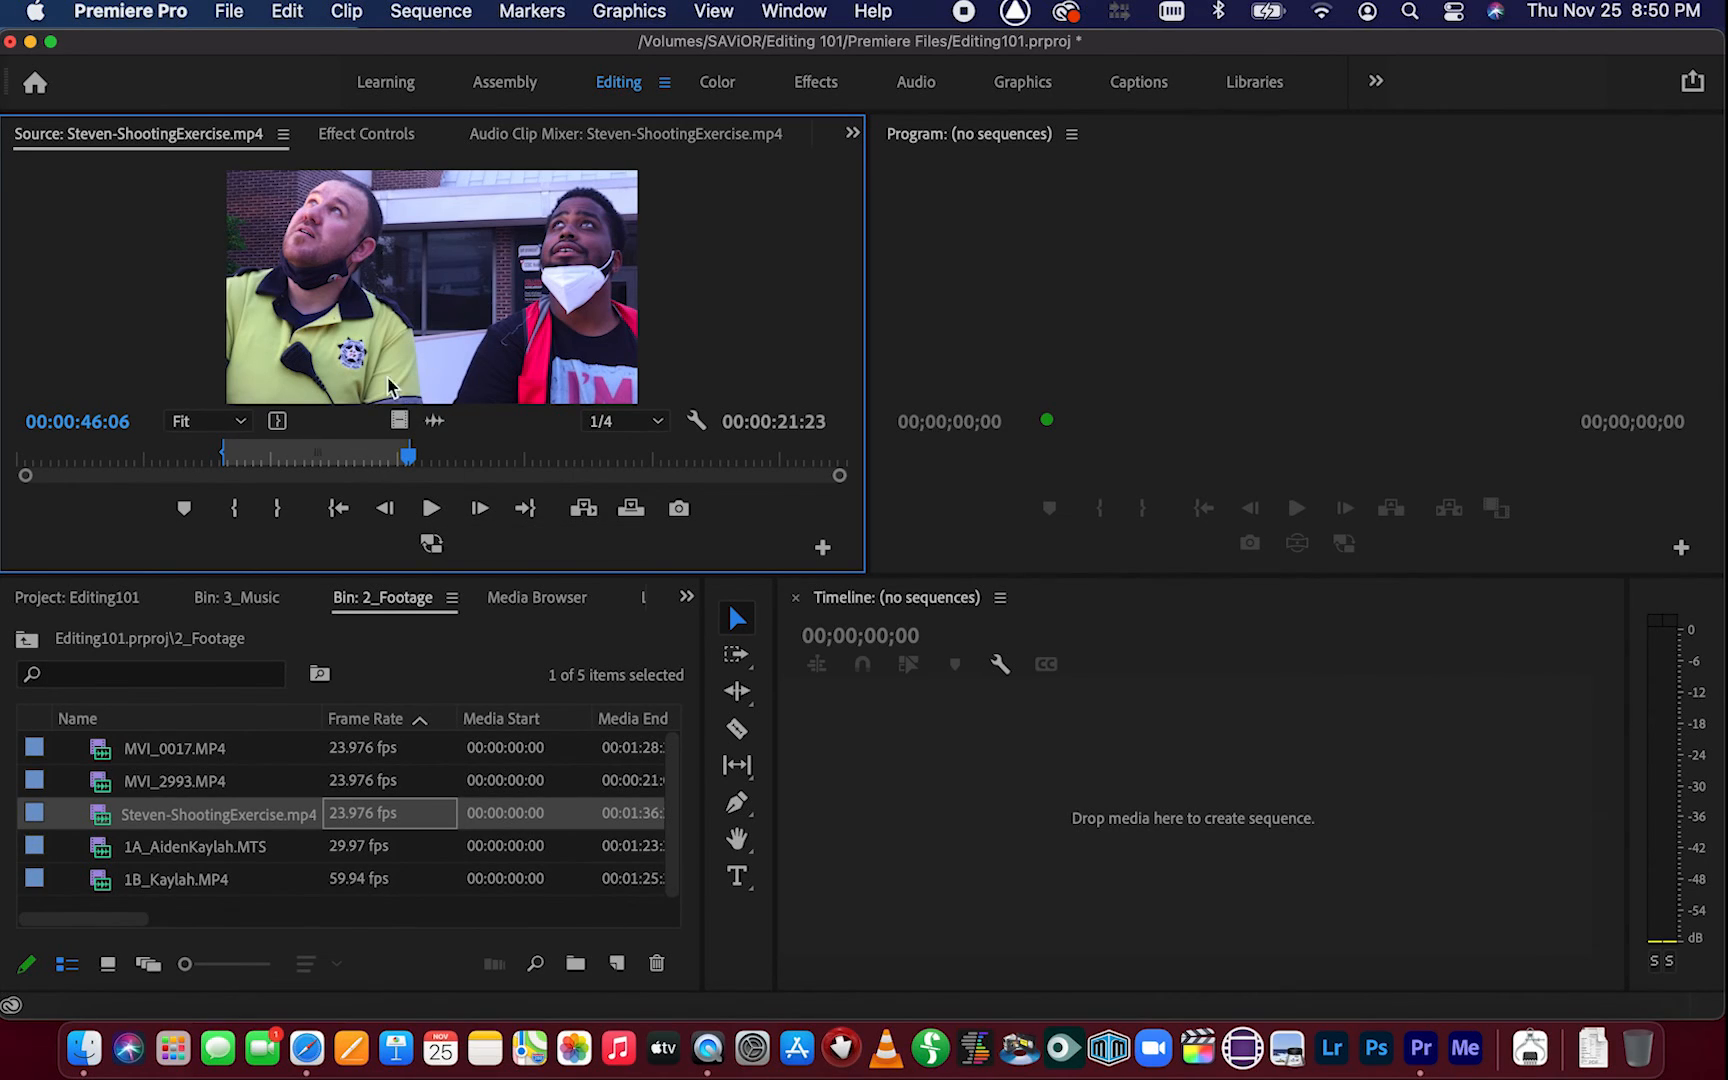
Drag the marked clip from the Source Monitor into the empty Timeline to create a sequence
{"action": "left_click", "coordinate": [443, 288]}
{"action": "left_click_drag", "start_coordinate": [443, 288], "coordinate": [1101, 810]}
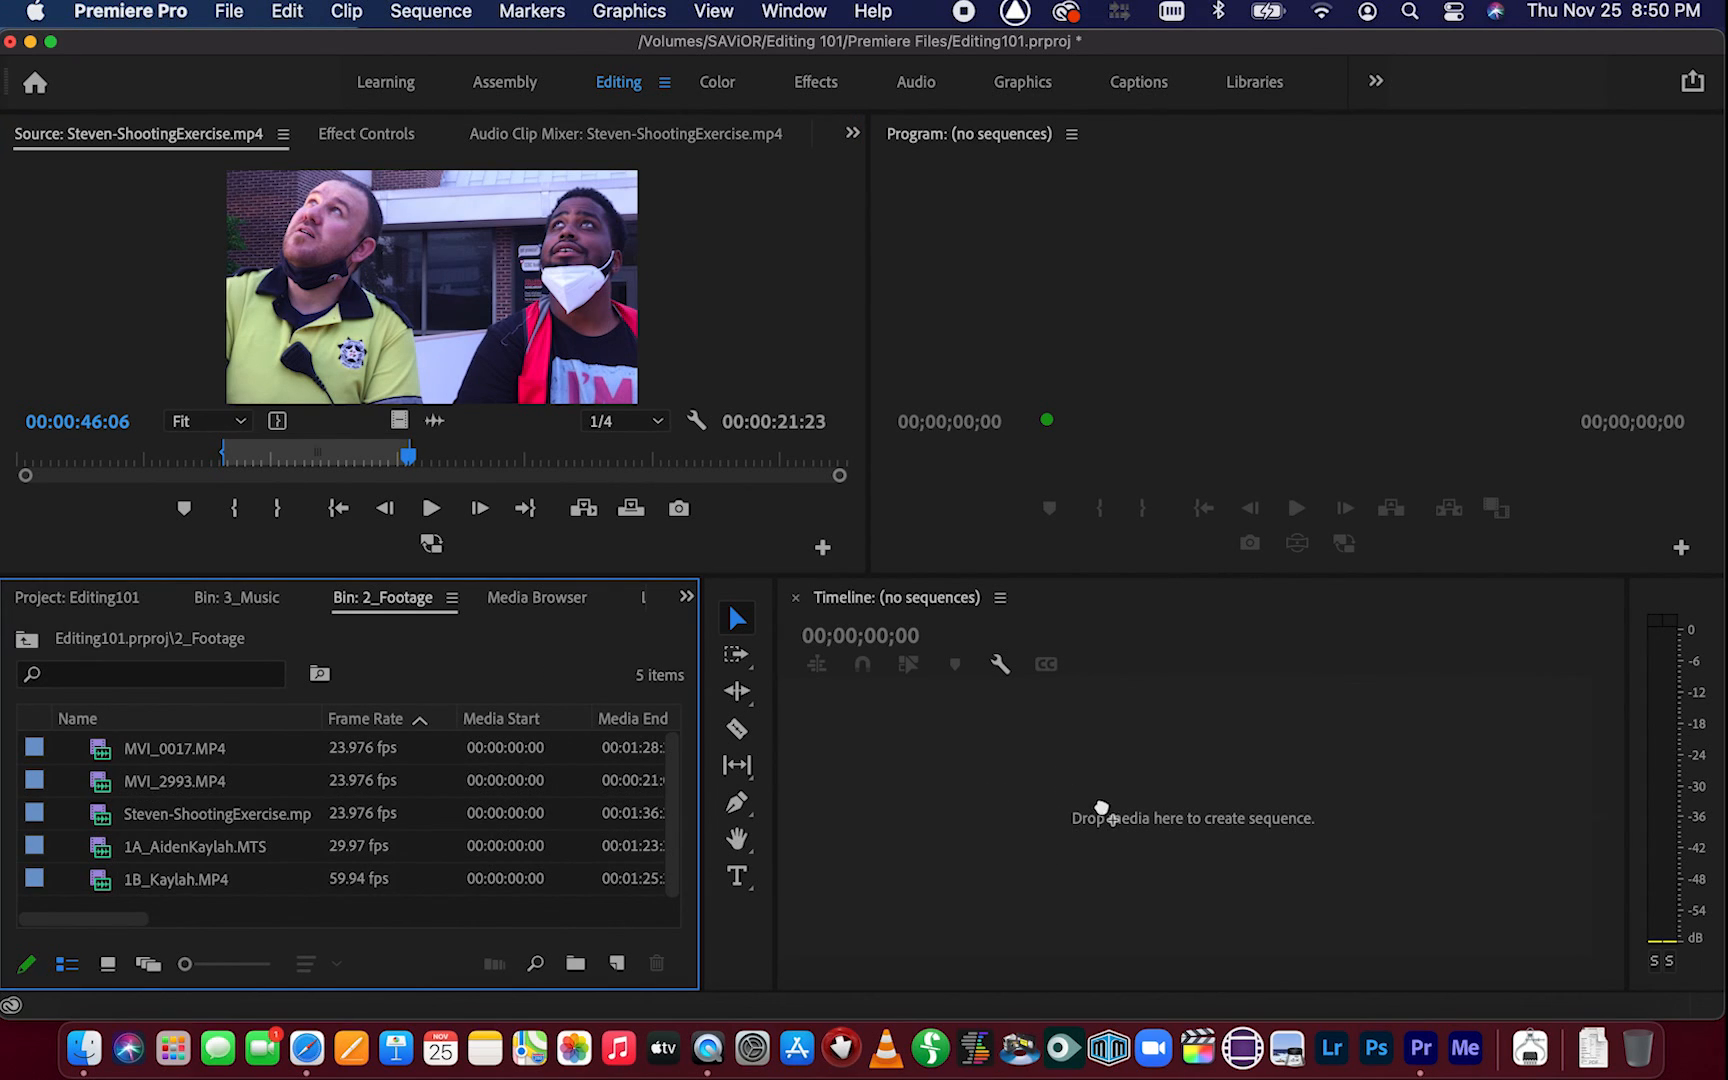